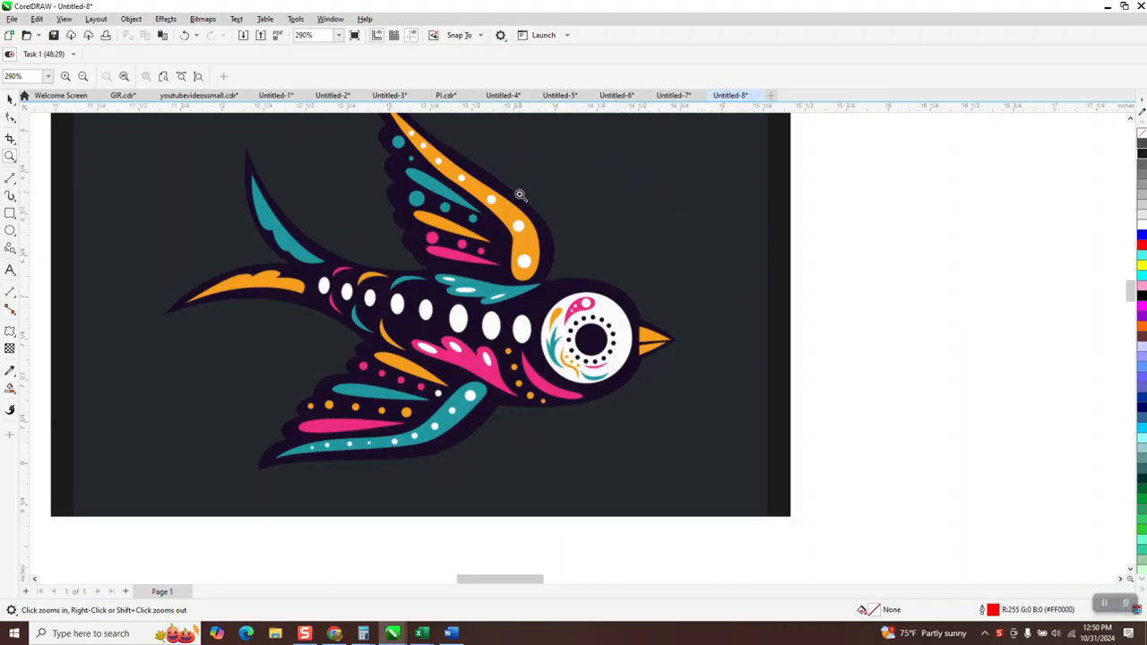
Compare the tail, wings and outline of the original bird bitmap with the outlined vector bird below it
{"action": "right_click", "coordinate": [630, 237]}
{"action": "right_click", "coordinate": [625, 235]}
{"action": "left_click_drag", "start_coordinate": [520, 408], "coordinate": [685, 502]}
{"action": "right_click", "coordinate": [525, 325]}
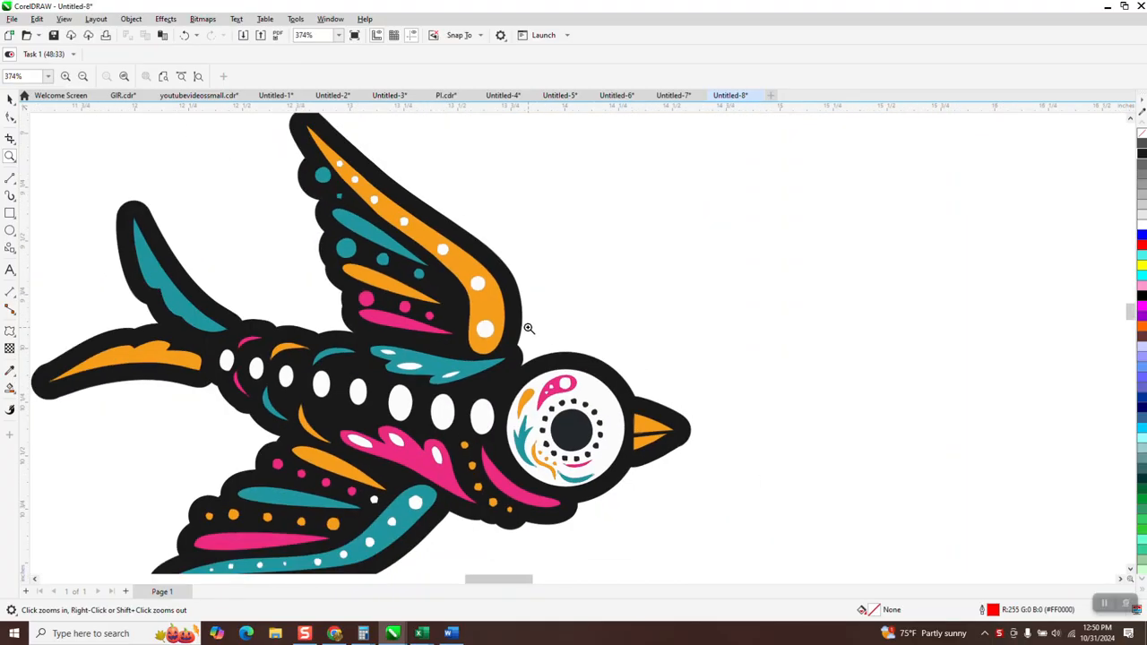
{"action": "right_click", "coordinate": [523, 323]}
{"action": "left_click", "coordinate": [440, 335]}
{"action": "right_click", "coordinate": [440, 335]}
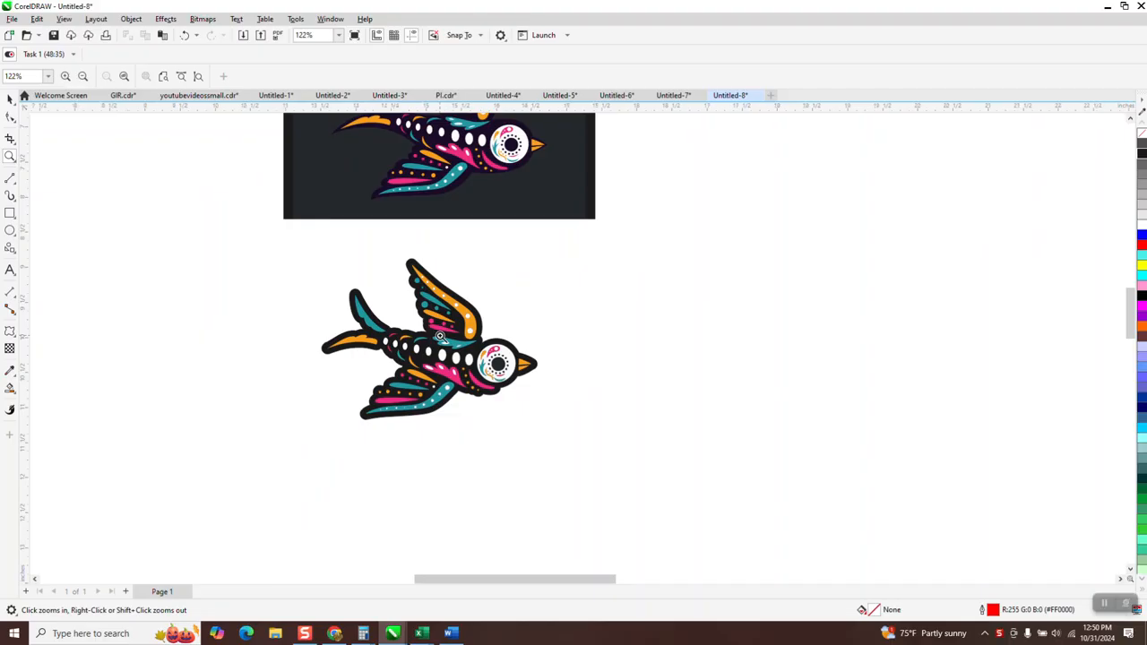
{"action": "right_click", "coordinate": [440, 335]}
{"action": "left_click_drag", "start_coordinate": [382, 160], "coordinate": [435, 213]}
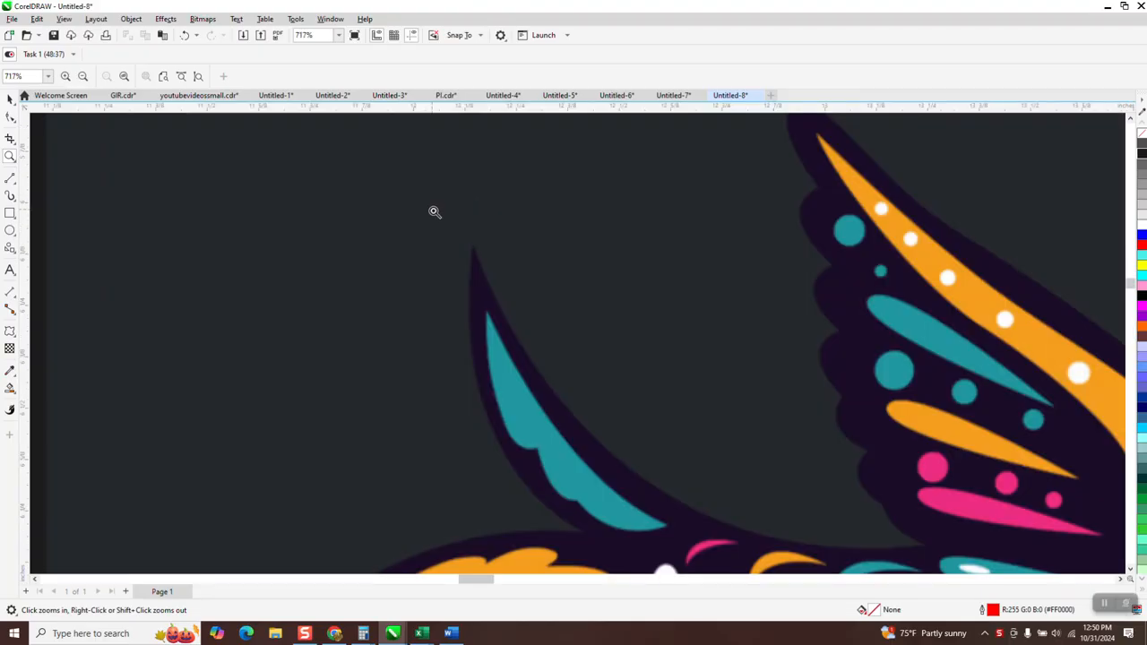
{"action": "right_click", "coordinate": [439, 228]}
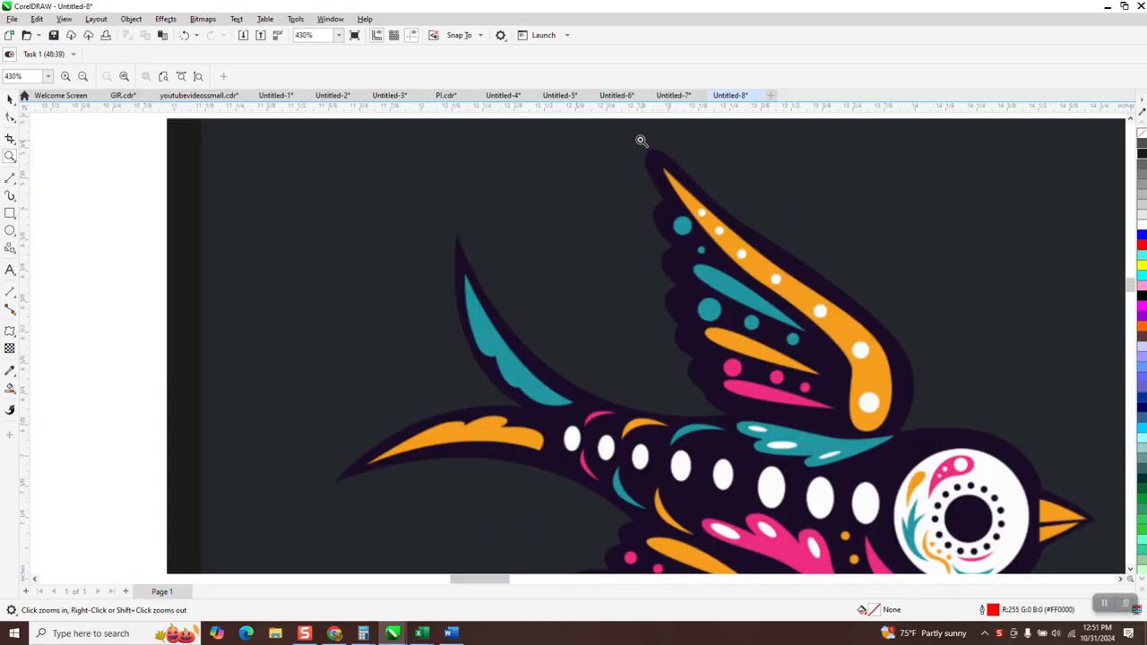
{"action": "right_click", "coordinate": [445, 251]}
{"action": "right_click", "coordinate": [445, 278]}
{"action": "right_click", "coordinate": [445, 278]}
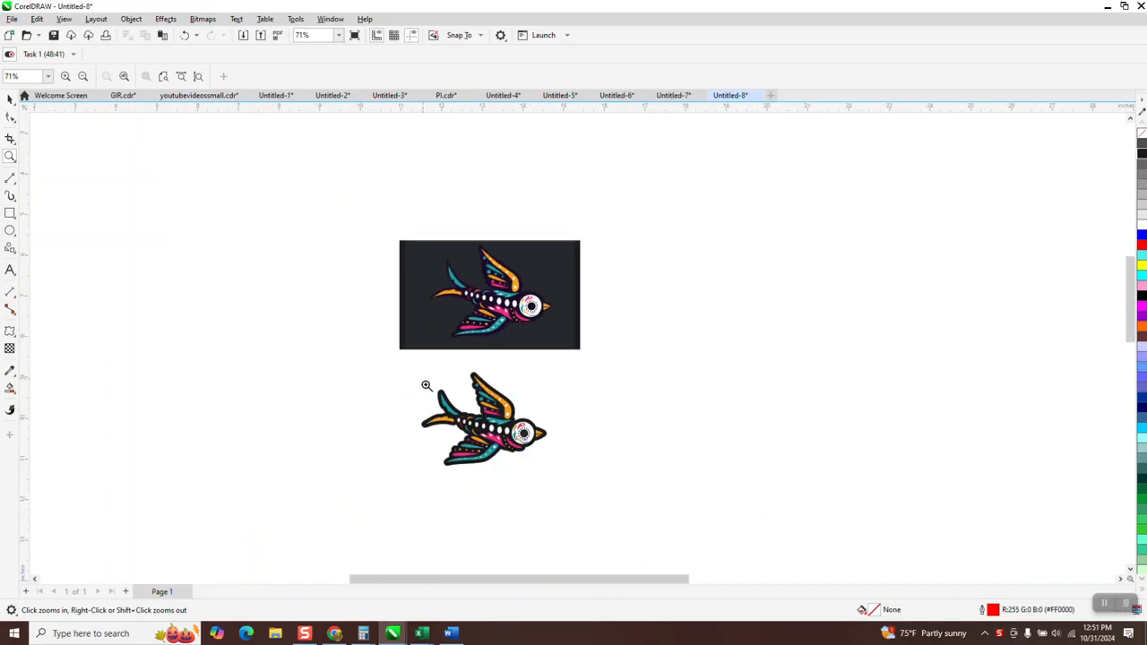
{"action": "left_click_drag", "start_coordinate": [424, 379], "coordinate": [453, 403]}
{"action": "right_click", "coordinate": [427, 274]}
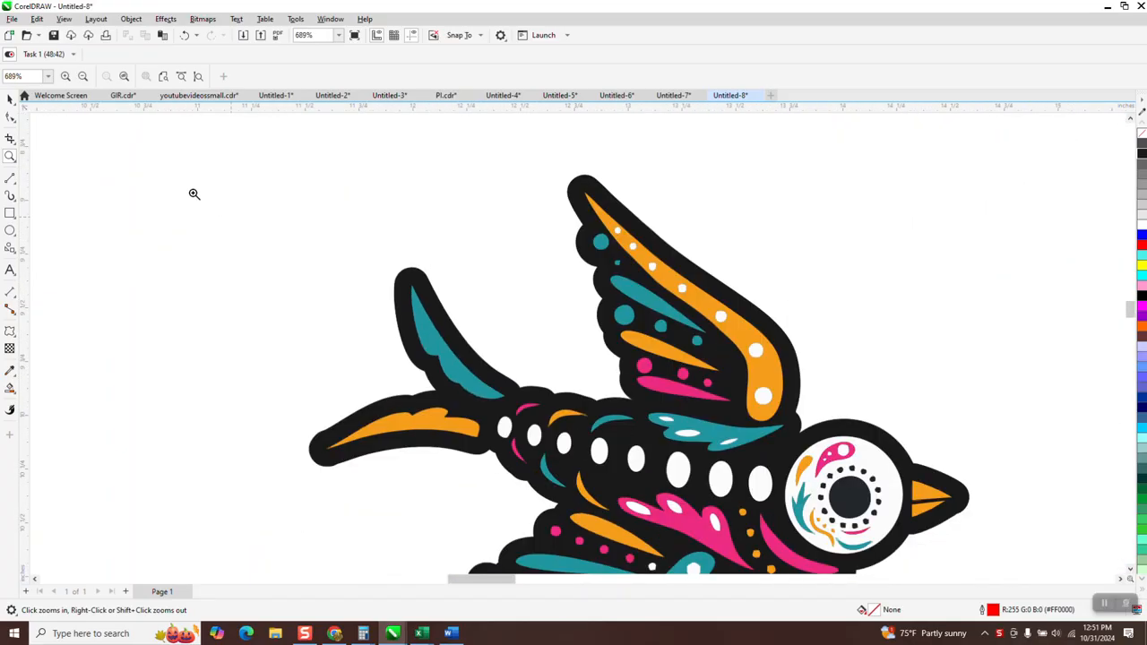
Duplicate the original bird bitmap 10 inches to the left of its current position
{"action": "left_click", "coordinate": [8, 100]}
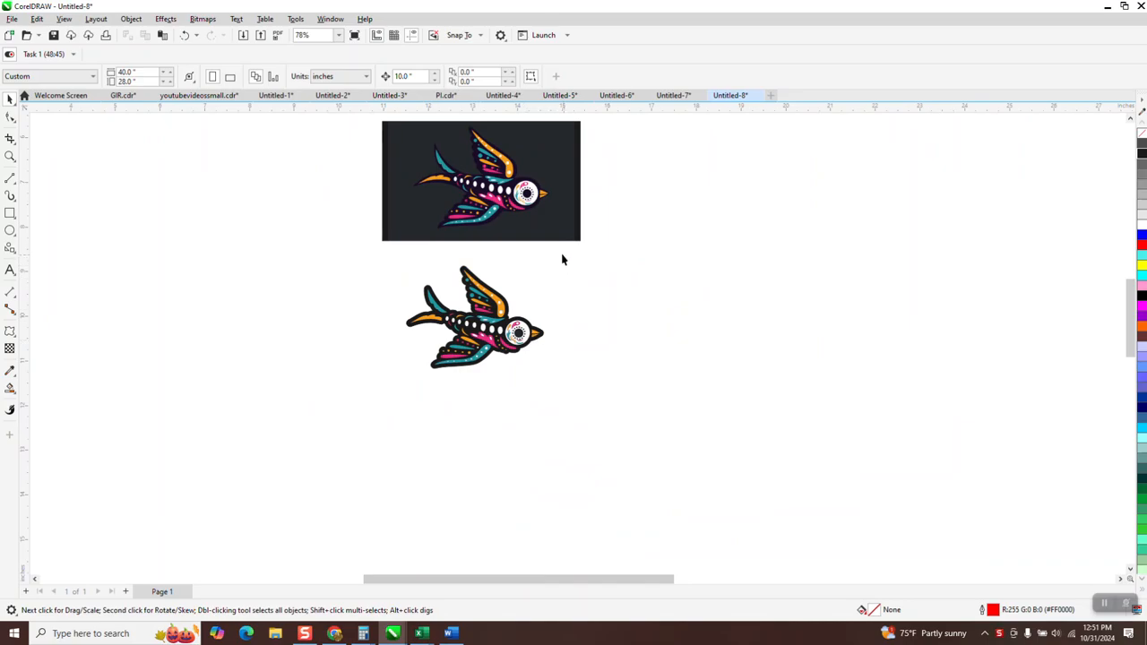
{"action": "left_click", "coordinate": [534, 203]}
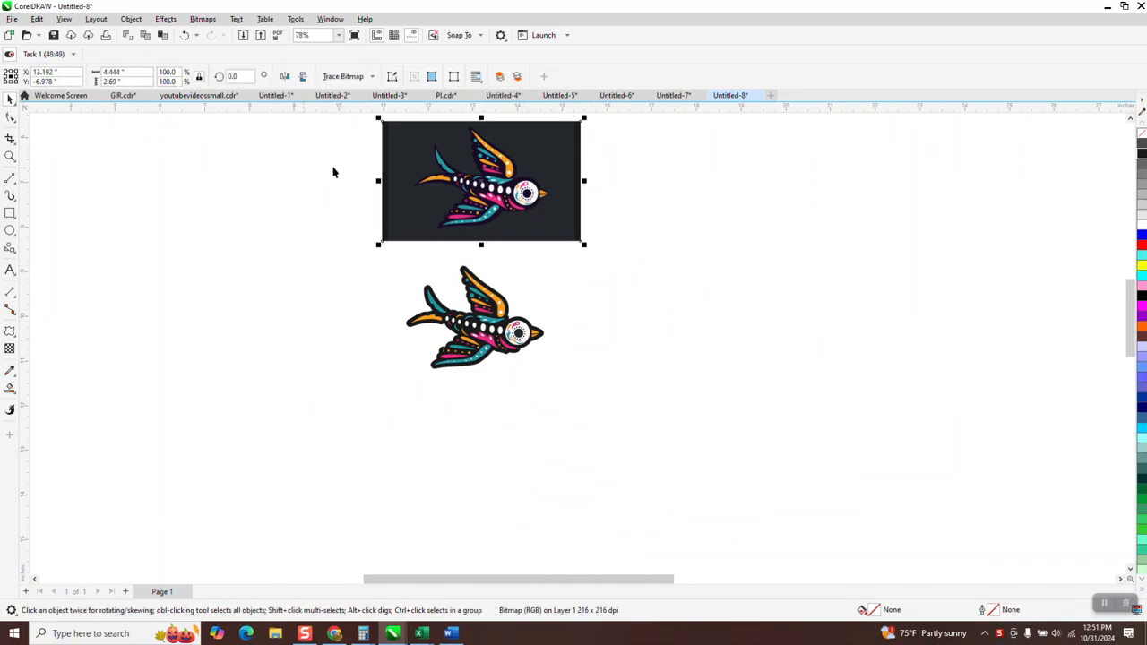
{"action": "key", "text": "ctrl+d"}
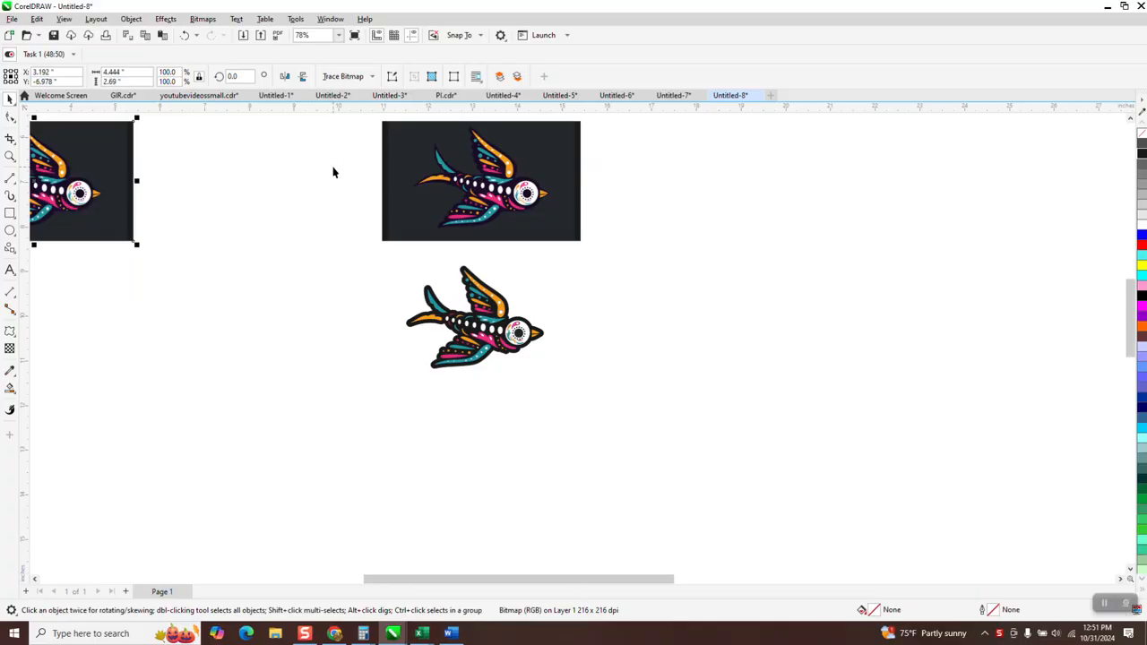
{"action": "left_click", "coordinate": [605, 199]}
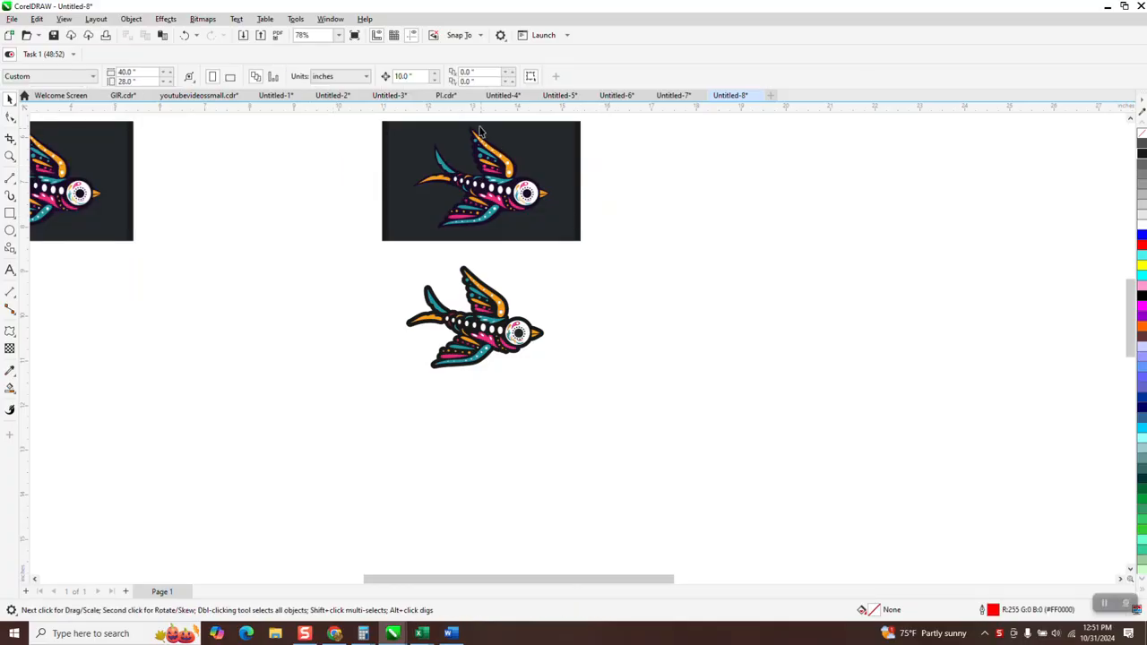
Set the nudge distance to 5 inches and select the original bird bitmap
{"action": "left_click", "coordinate": [403, 77]}
{"action": "type", "text": "5"}
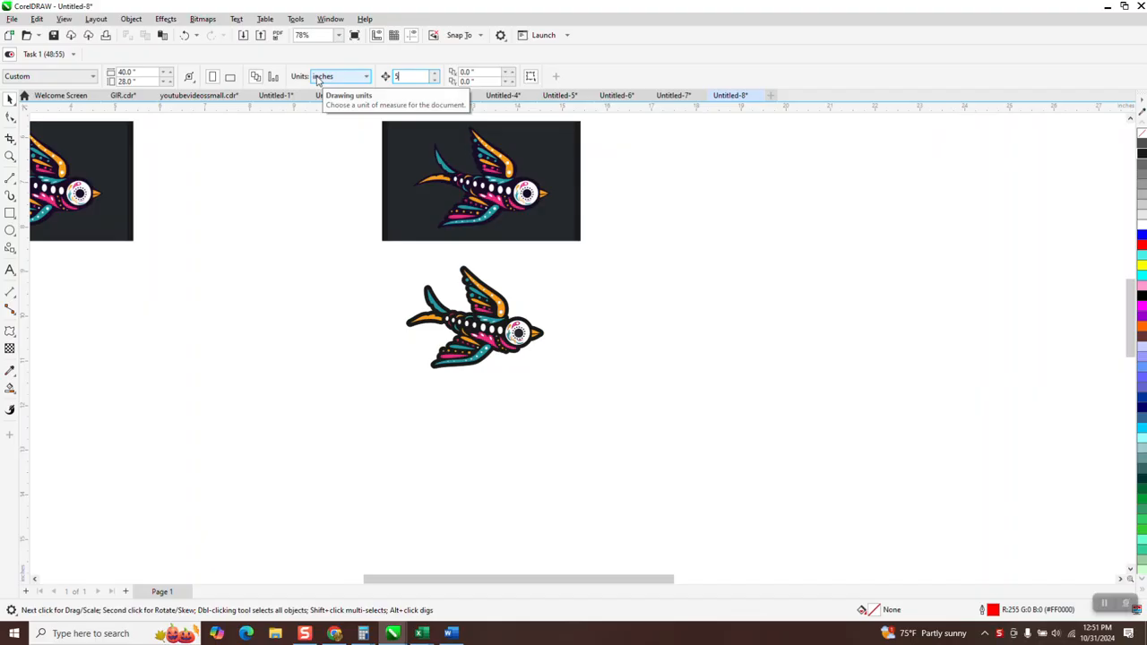
{"action": "left_click", "coordinate": [507, 202]}
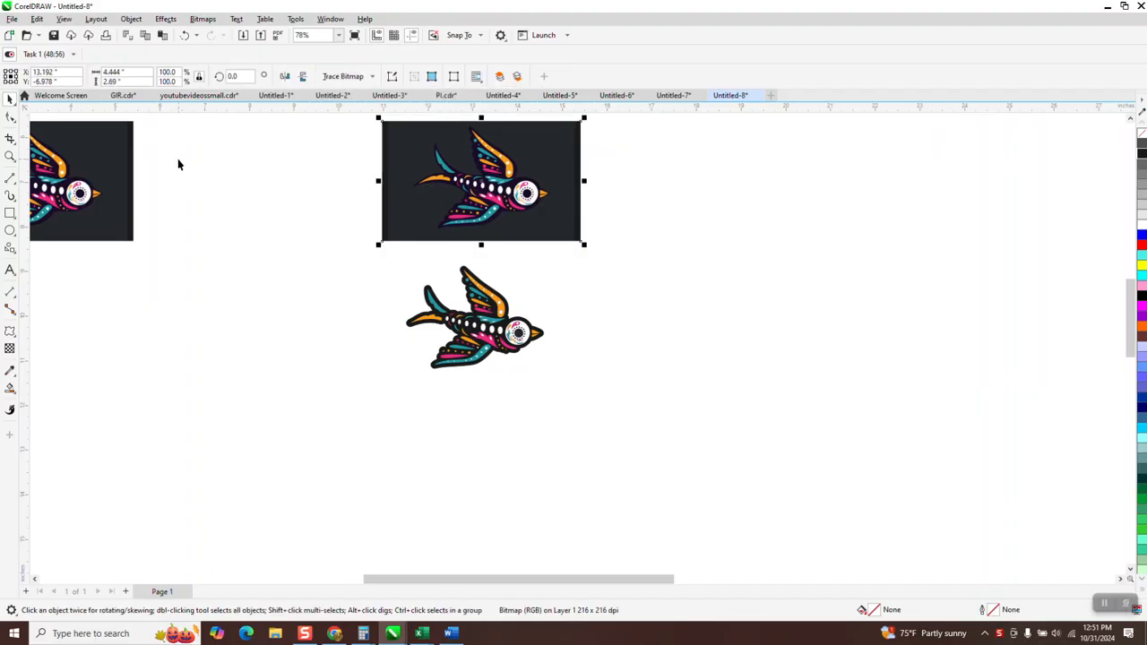
Crop the original bird bitmap closely around the bird, to about 3.27 by 2.29 inches
{"action": "left_click", "coordinate": [10, 157]}
{"action": "left_click_drag", "start_coordinate": [388, 132], "coordinate": [620, 254]}
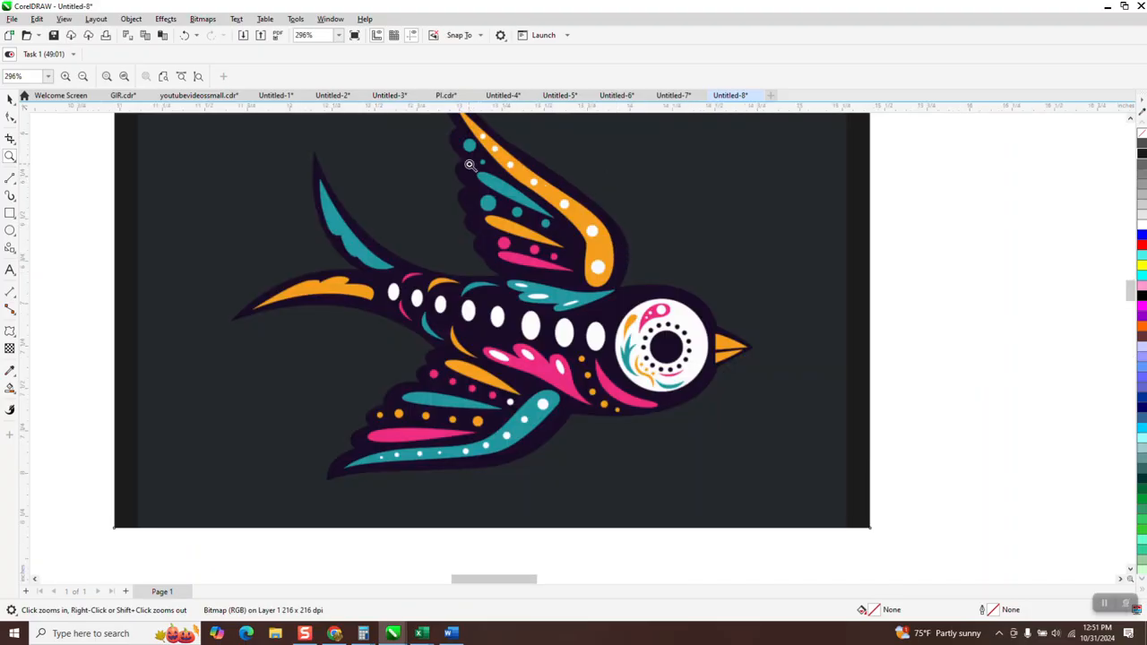
{"action": "scroll", "coordinate": [595, 215], "scroll_direction": "down", "scroll_amount": 1}
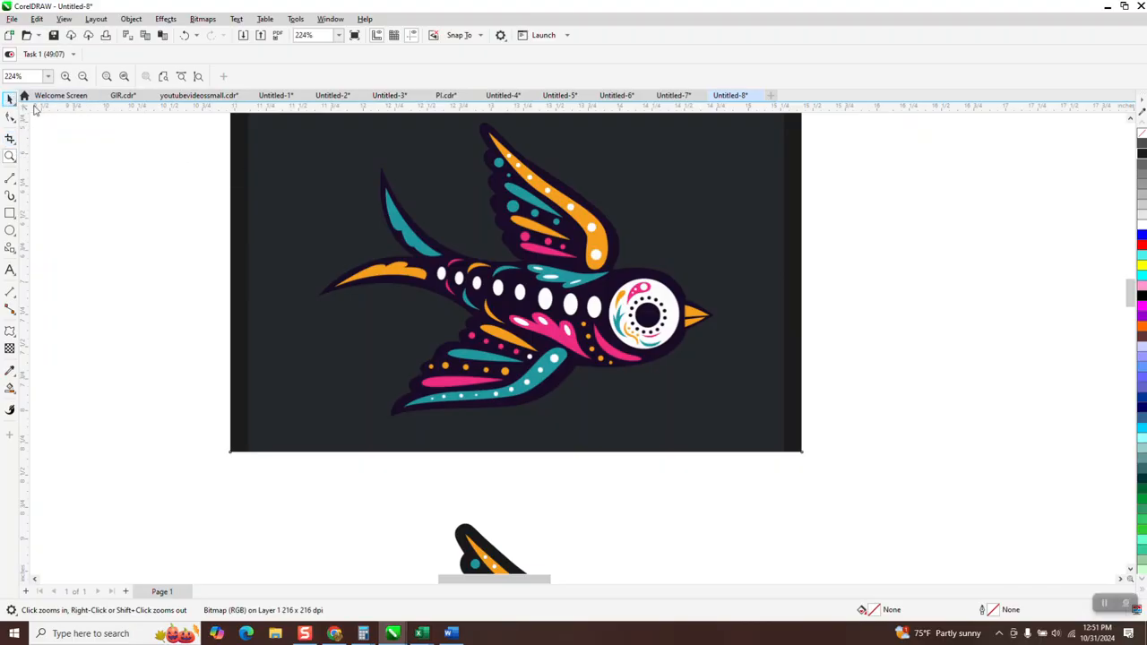
{"action": "left_click", "coordinate": [10, 98]}
{"action": "left_click", "coordinate": [357, 212]}
{"action": "left_click", "coordinate": [12, 141]}
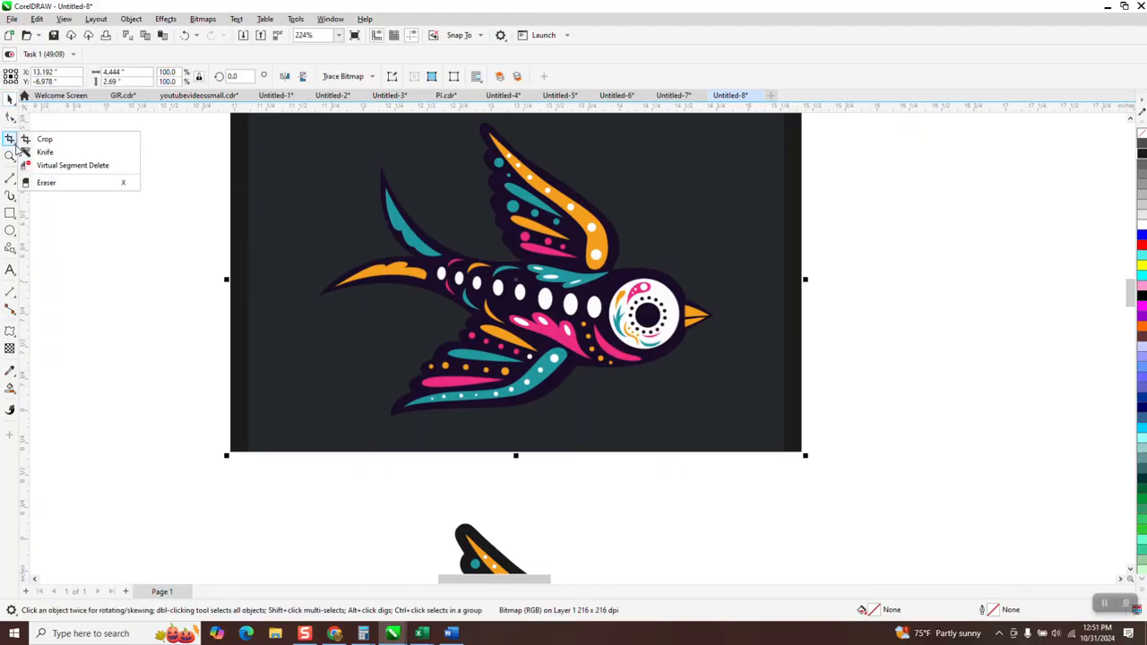
{"action": "left_click", "coordinate": [81, 140]}
{"action": "left_click_drag", "start_coordinate": [324, 135], "coordinate": [739, 427]}
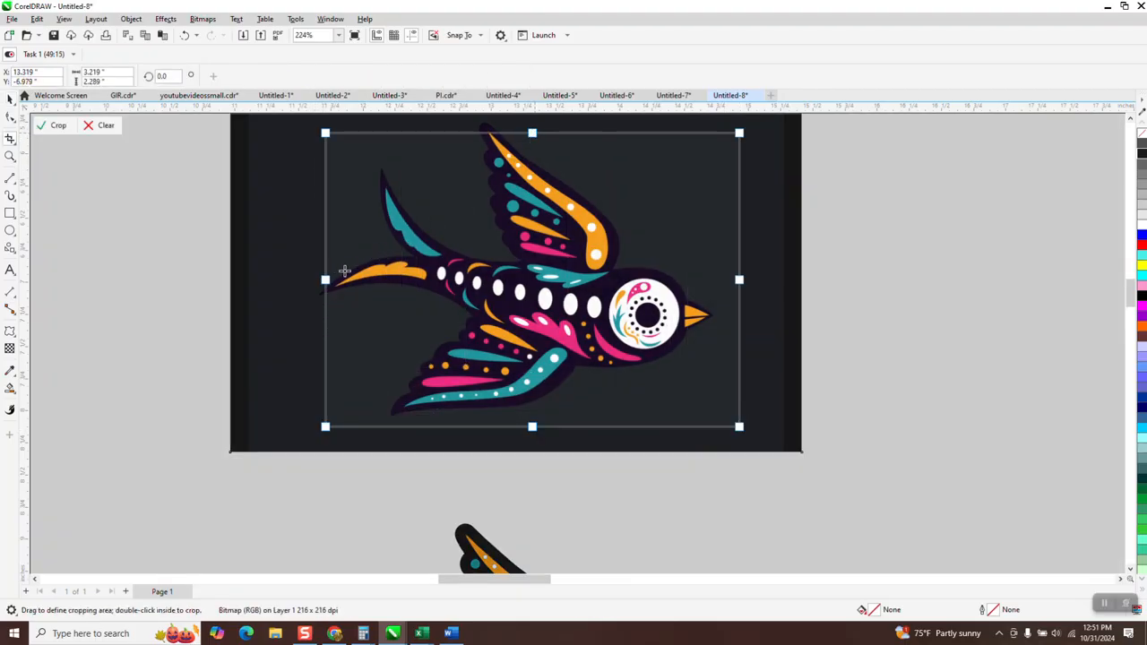
{"action": "left_click_drag", "start_coordinate": [325, 279], "coordinate": [319, 280]}
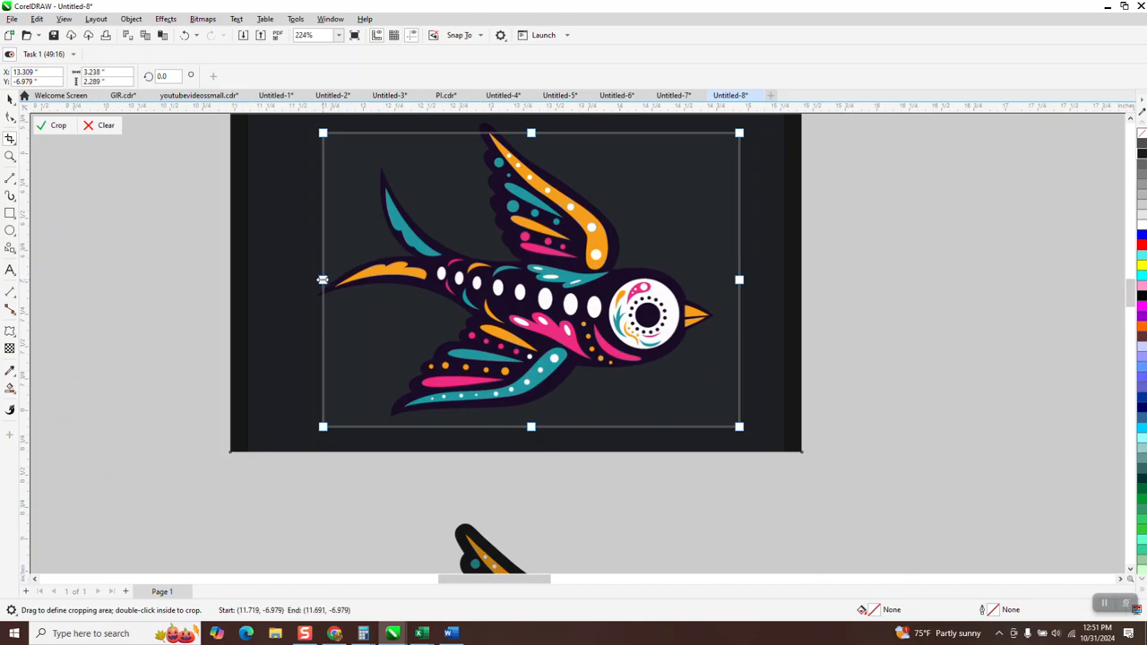
{"action": "left_click", "coordinate": [59, 125]}
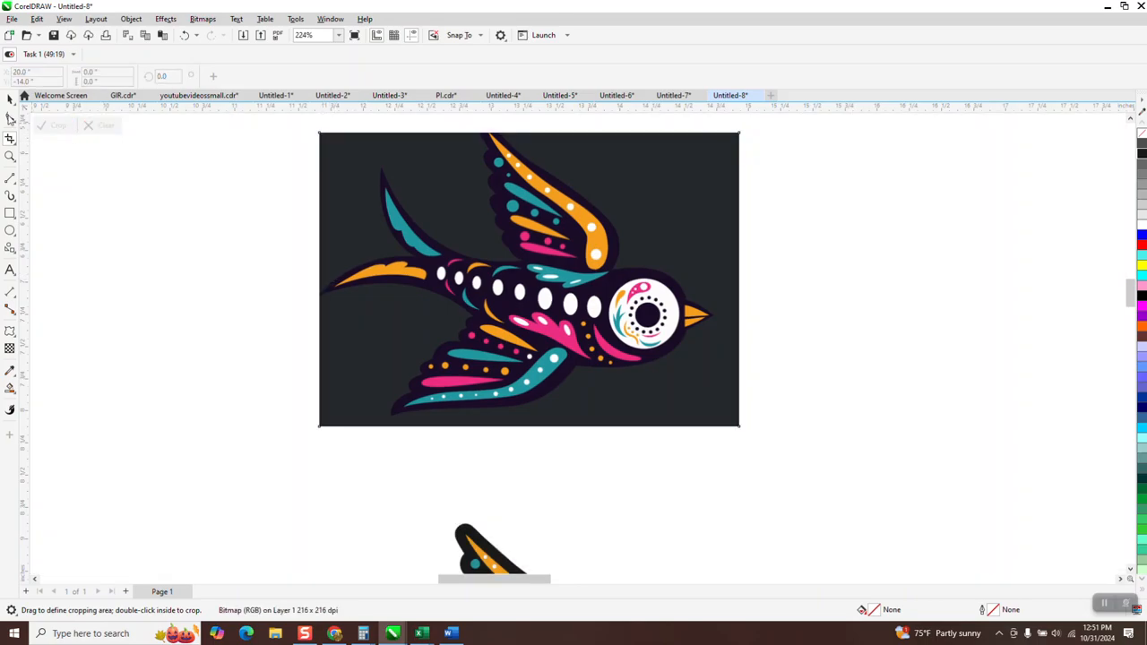
Outline-trace the cropped bitmap as Clipart with Detail at 100, and move the traced group 5 inches to the right
{"action": "left_click", "coordinate": [10, 99]}
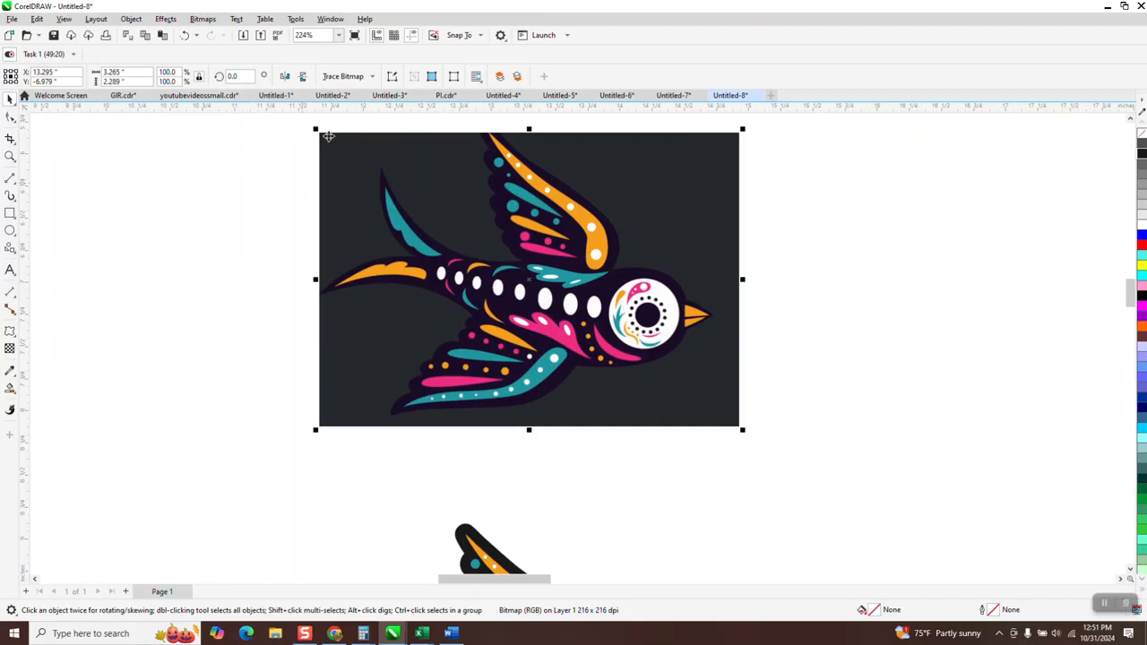
{"action": "left_click", "coordinate": [372, 77]}
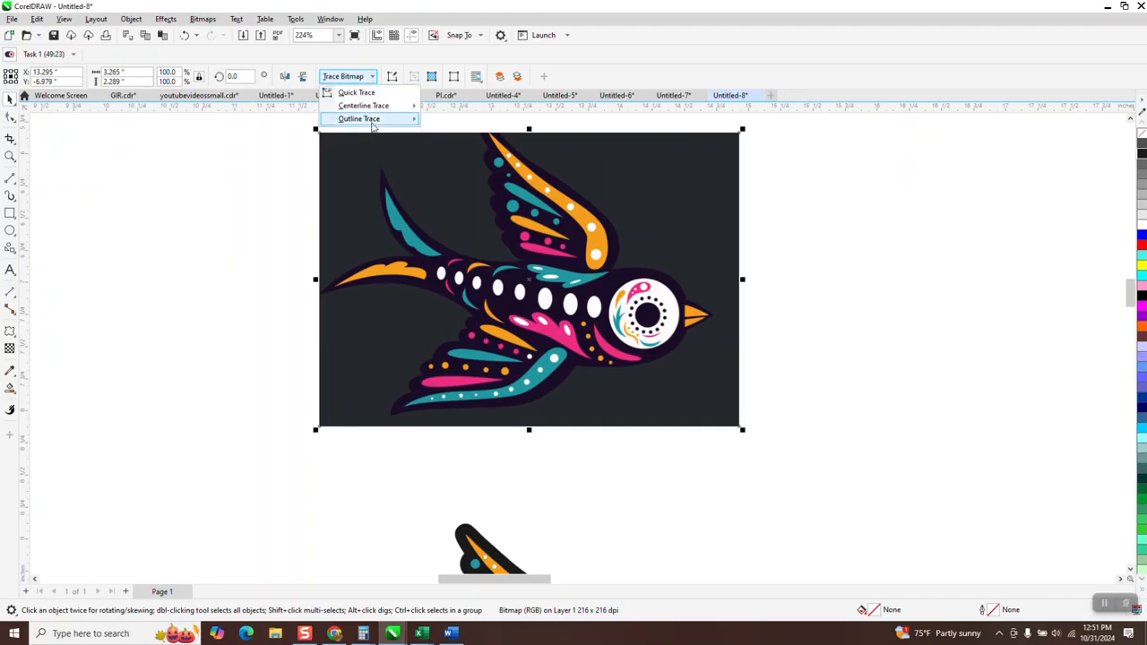
{"action": "mouse_move", "coordinate": [374, 119]}
{"action": "left_click", "coordinate": [443, 159]}
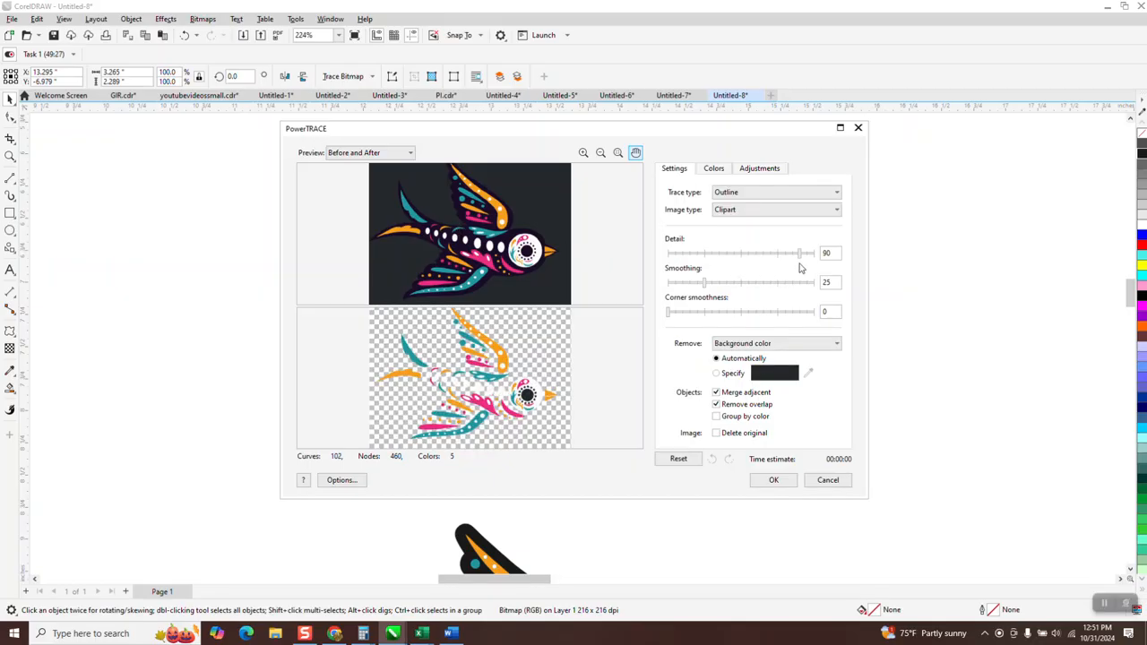
{"action": "left_click_drag", "start_coordinate": [801, 256], "coordinate": [818, 256]}
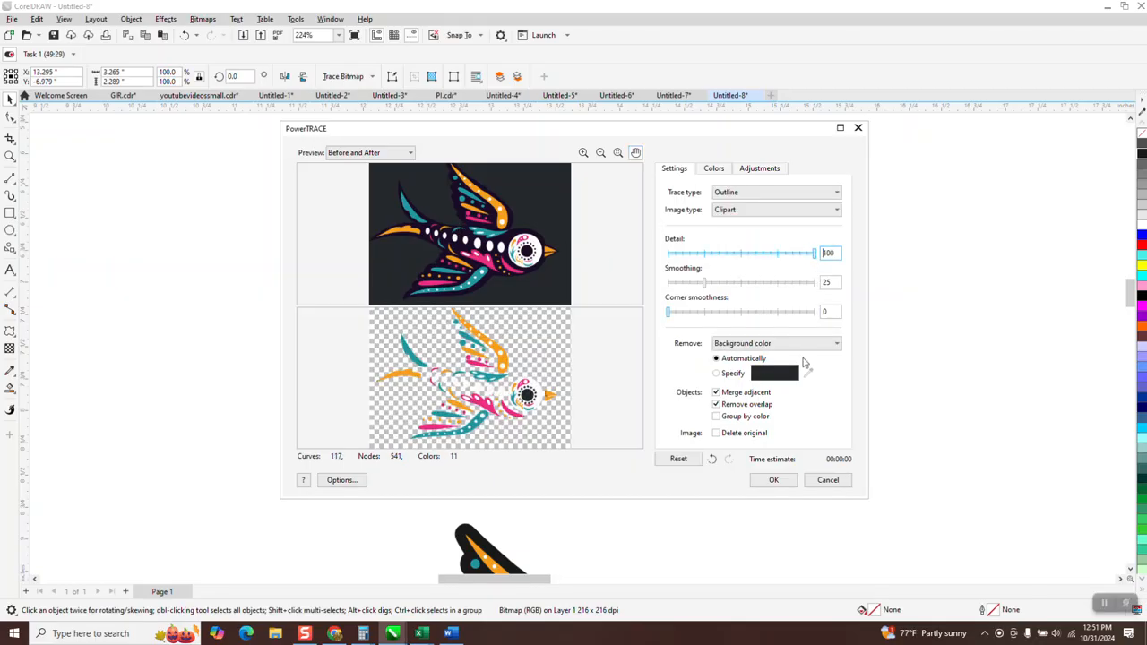
{"action": "left_click", "coordinate": [774, 480]}
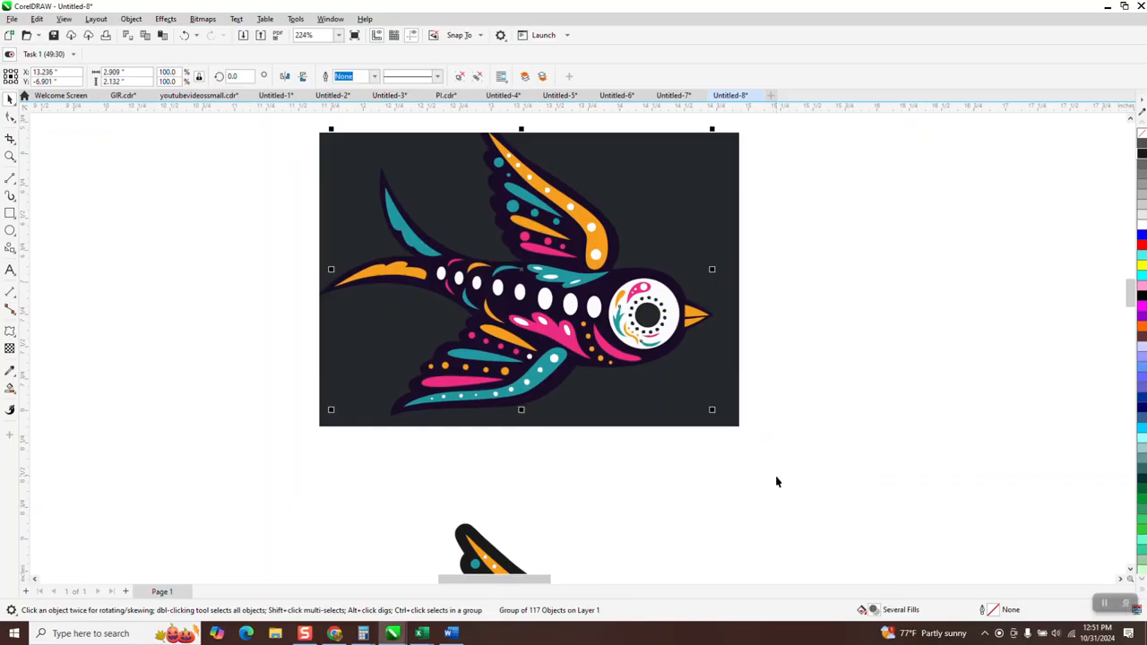
{"action": "scroll", "coordinate": [206, 459], "scroll_direction": "down", "scroll_amount": 2}
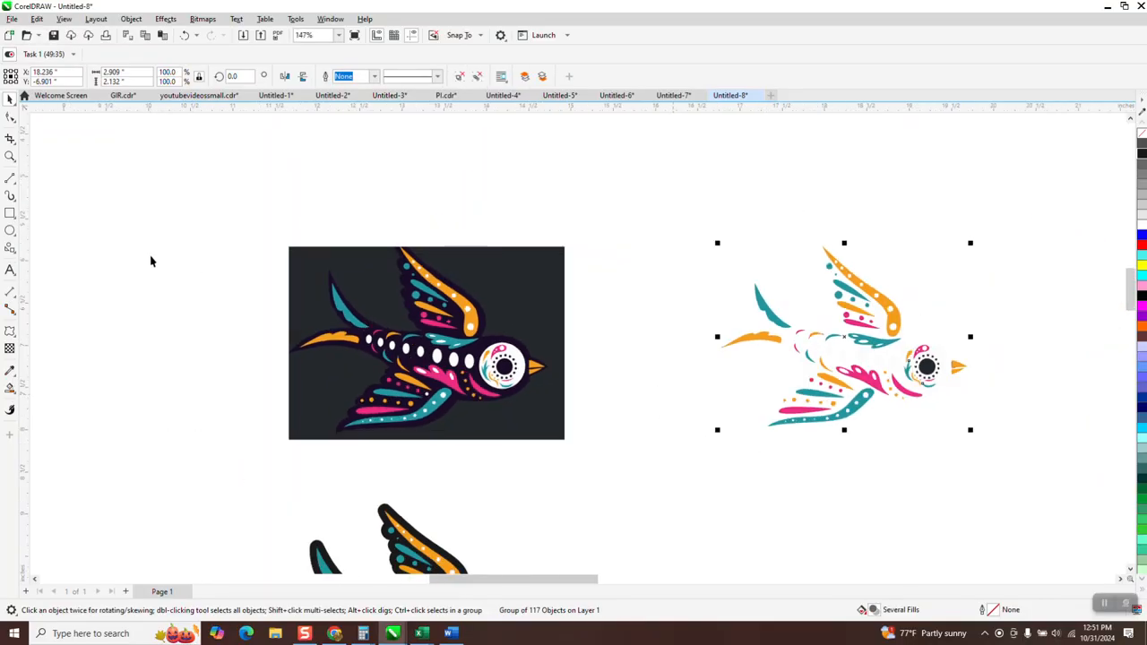
Draw a rectangle about 3.76 by 2.46 inches over the traced bird and fill it with near-black #1A1A1A
{"action": "left_click", "coordinate": [10, 156]}
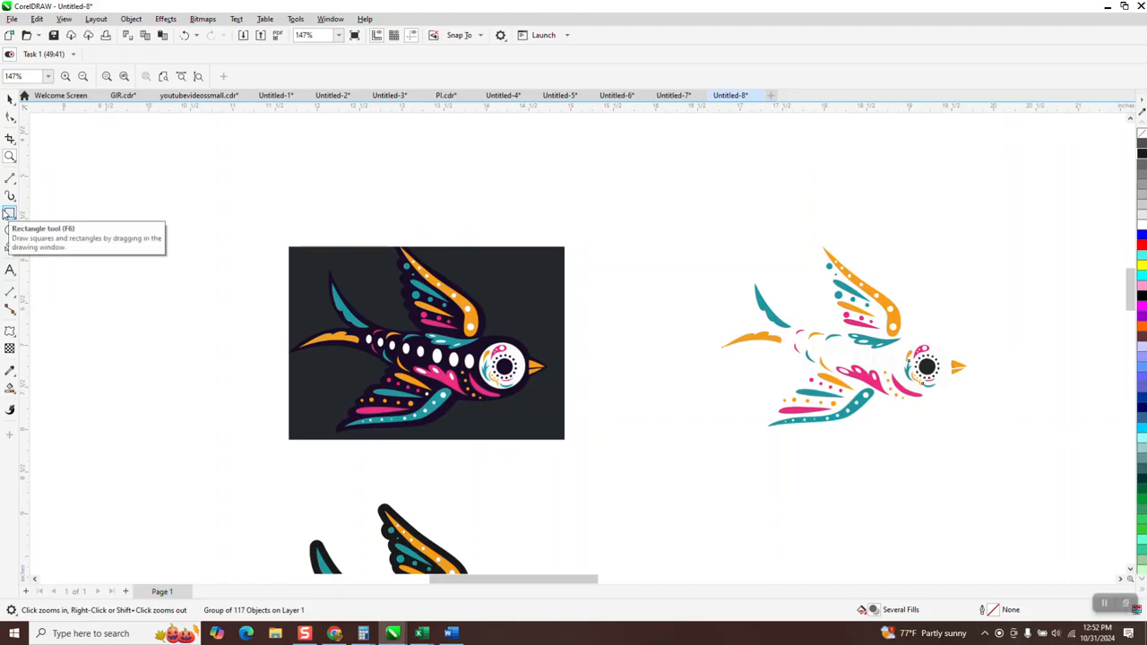
{"action": "left_click", "coordinate": [9, 214]}
{"action": "left_click_drag", "start_coordinate": [701, 242], "coordinate": [1023, 453]}
{"action": "left_click", "coordinate": [1142, 153]}
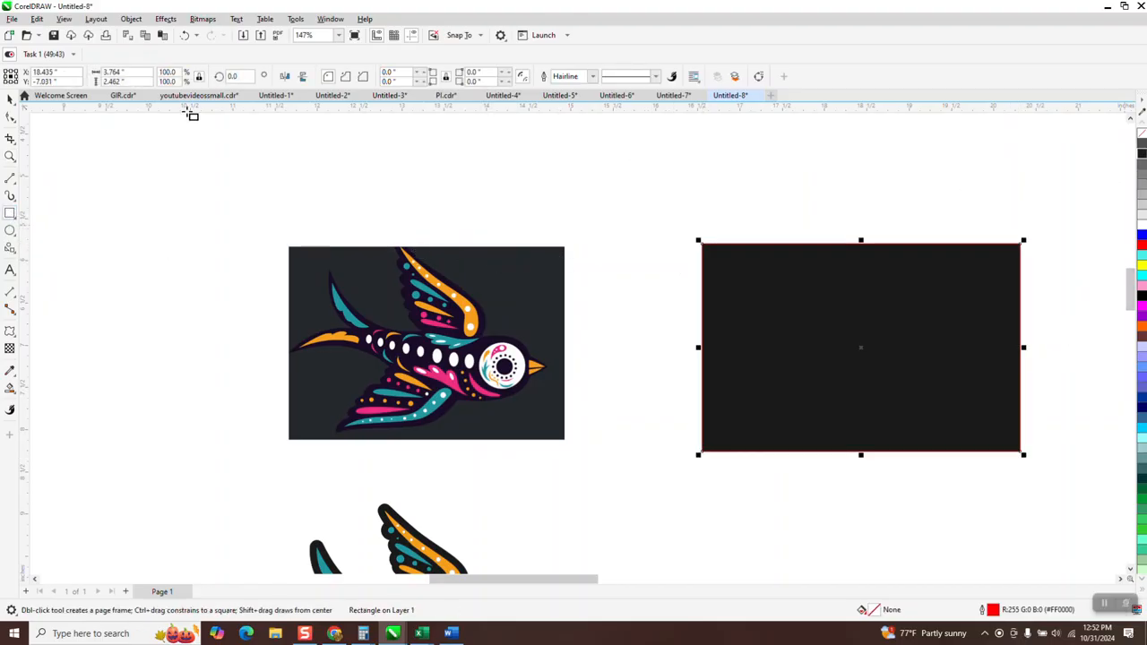
Send the dark rectangle to the back of the page to check the traced shapes against it, and delete it
{"action": "left_click", "coordinate": [131, 18]}
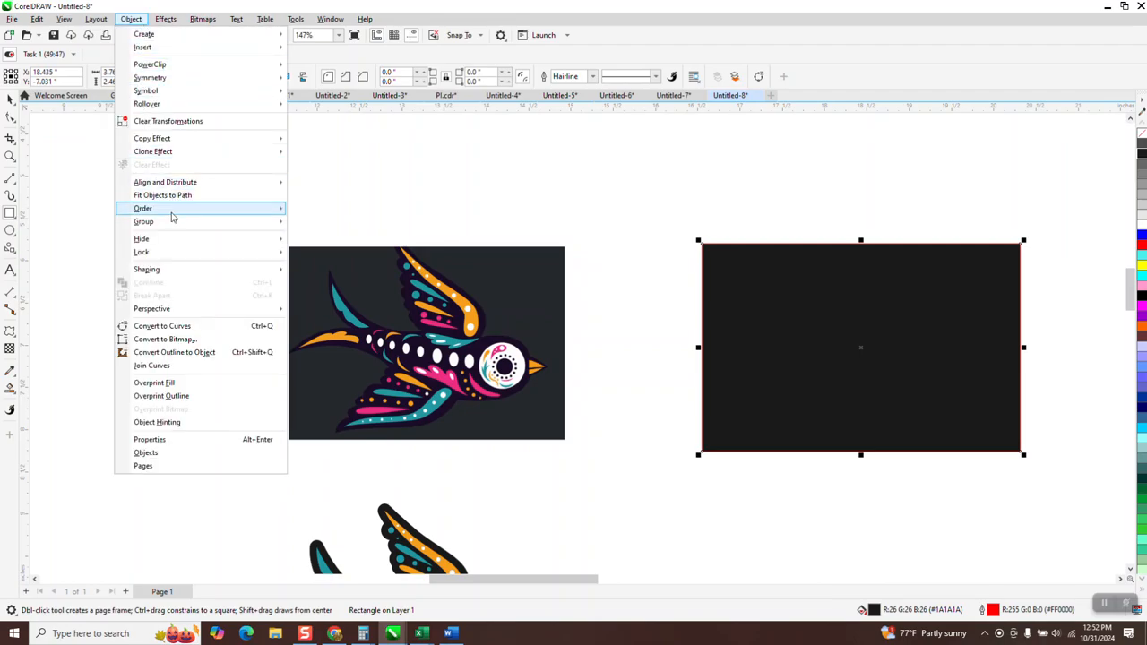
{"action": "mouse_move", "coordinate": [171, 208]}
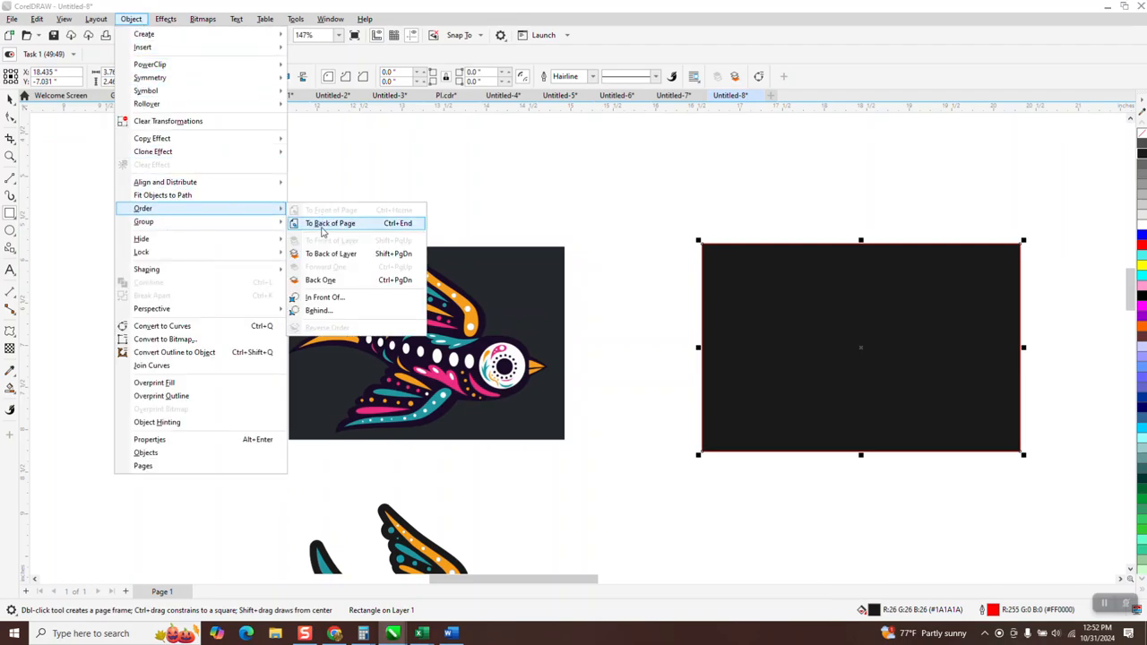
{"action": "left_click", "coordinate": [327, 223]}
{"action": "left_click", "coordinate": [11, 100]}
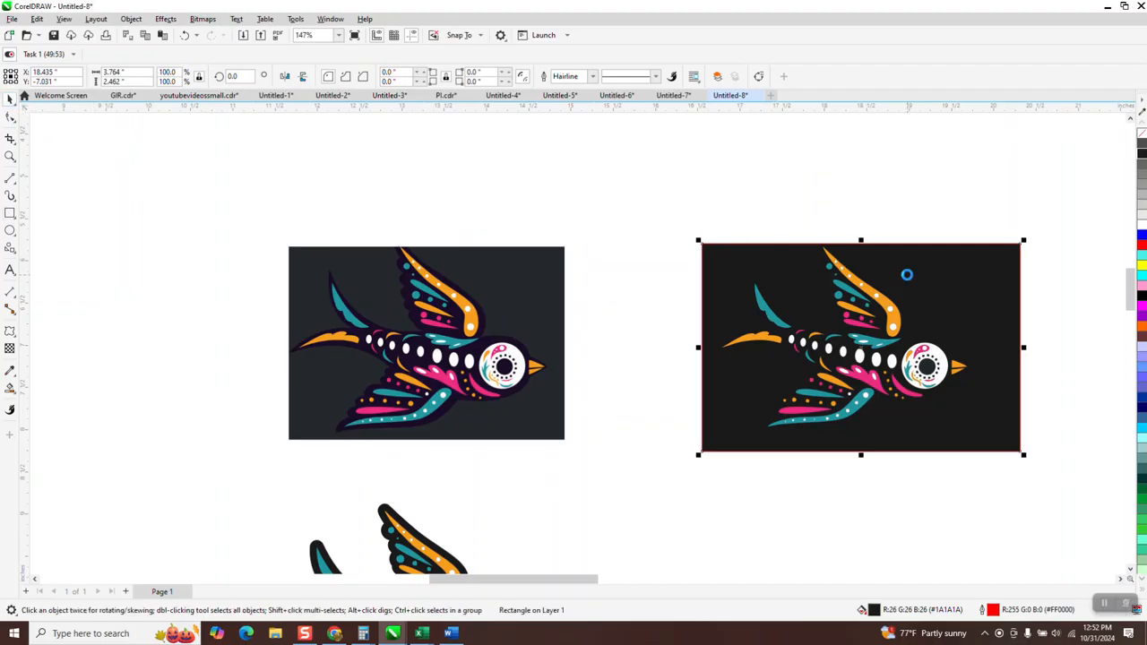
{"action": "key", "text": "Delete"}
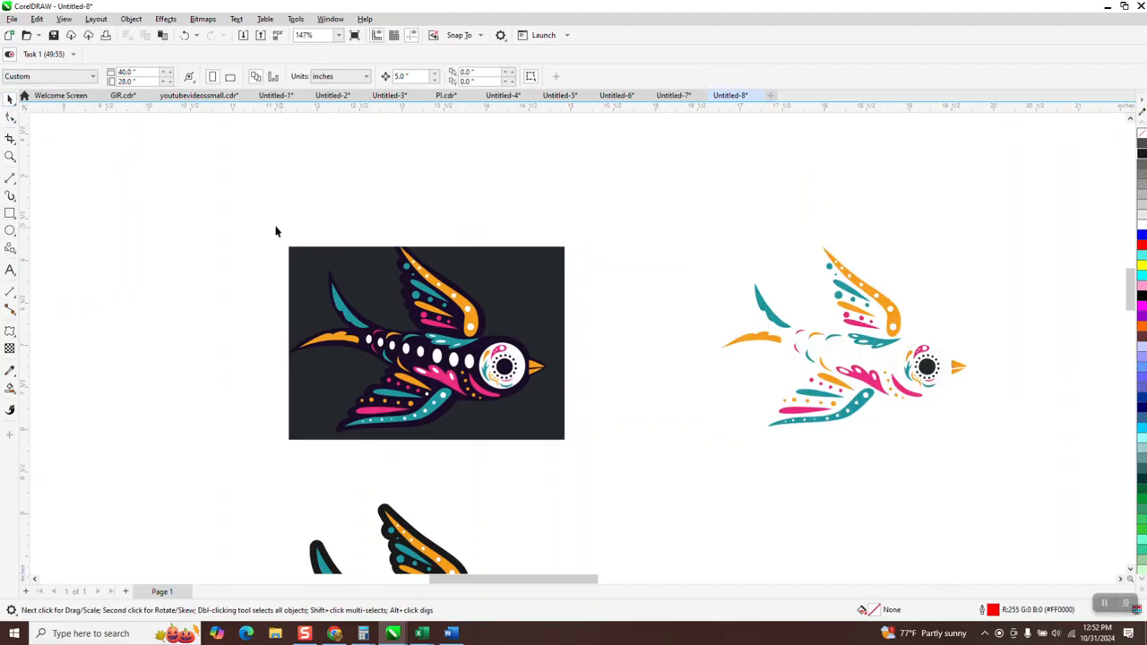
Ungroup all objects of the traced bird so that every shape can be edited separately
{"action": "left_click", "coordinate": [10, 157]}
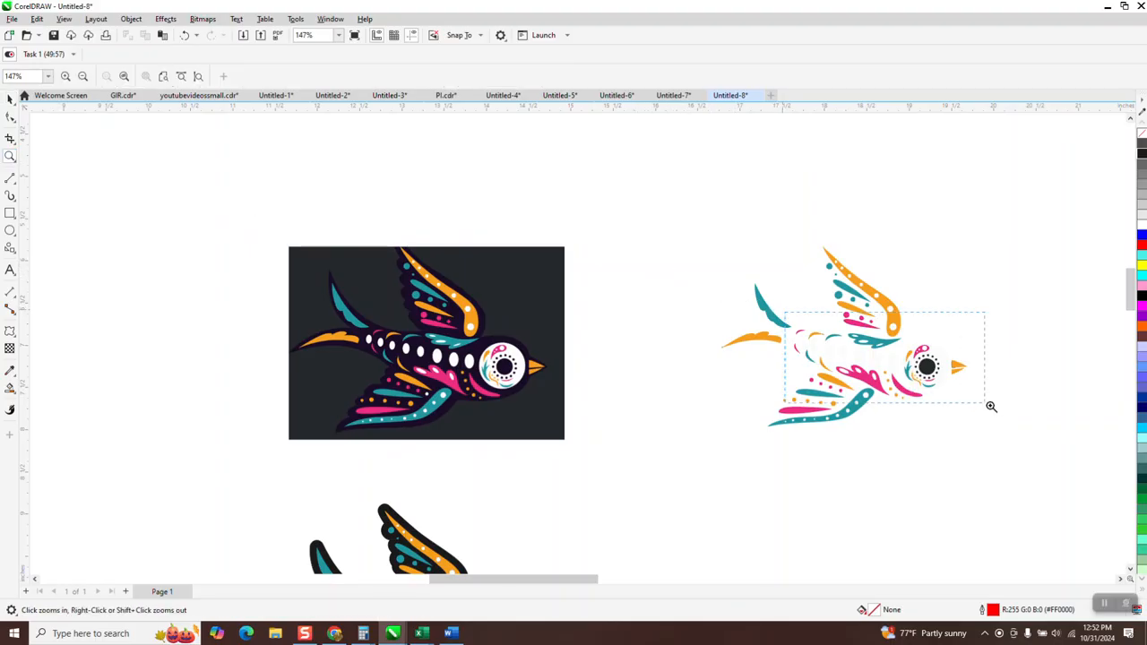
{"action": "left_click_drag", "start_coordinate": [991, 407], "coordinate": [991, 408]}
{"action": "left_click_drag", "start_coordinate": [667, 285], "coordinate": [948, 464]}
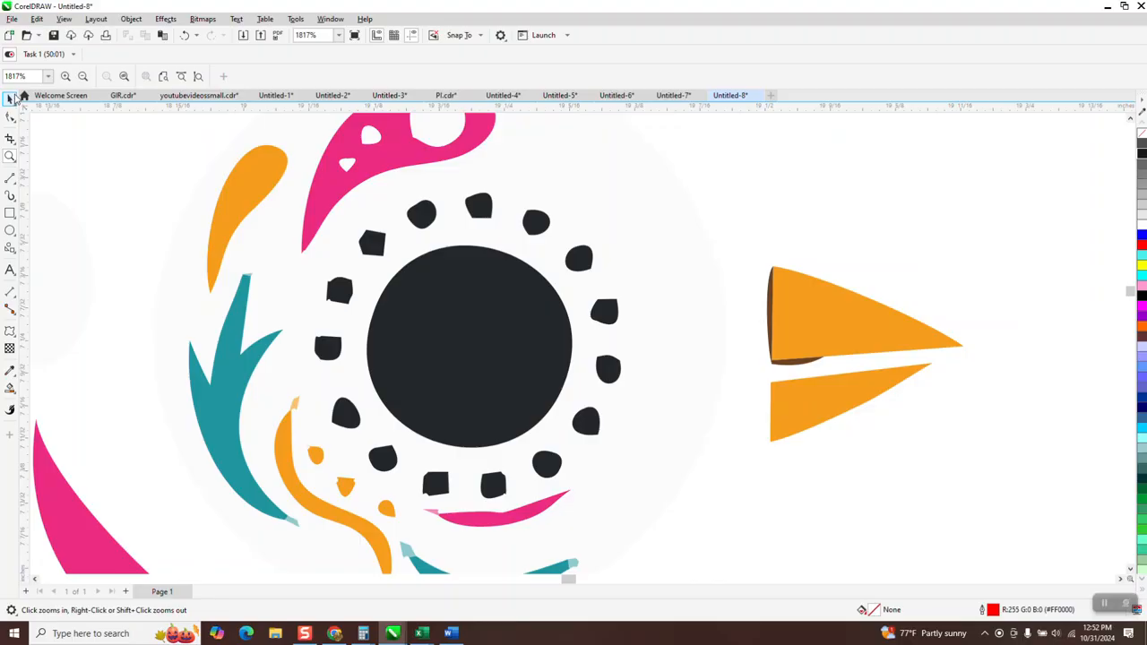
{"action": "left_click", "coordinate": [11, 100]}
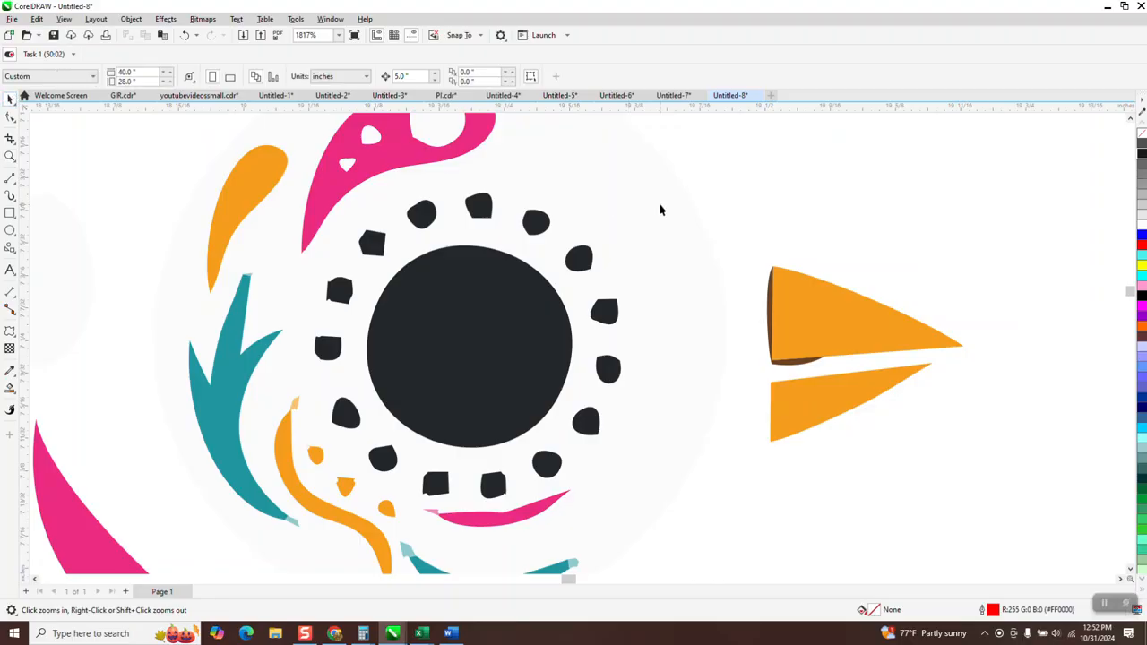
{"action": "left_click", "coordinate": [779, 305]}
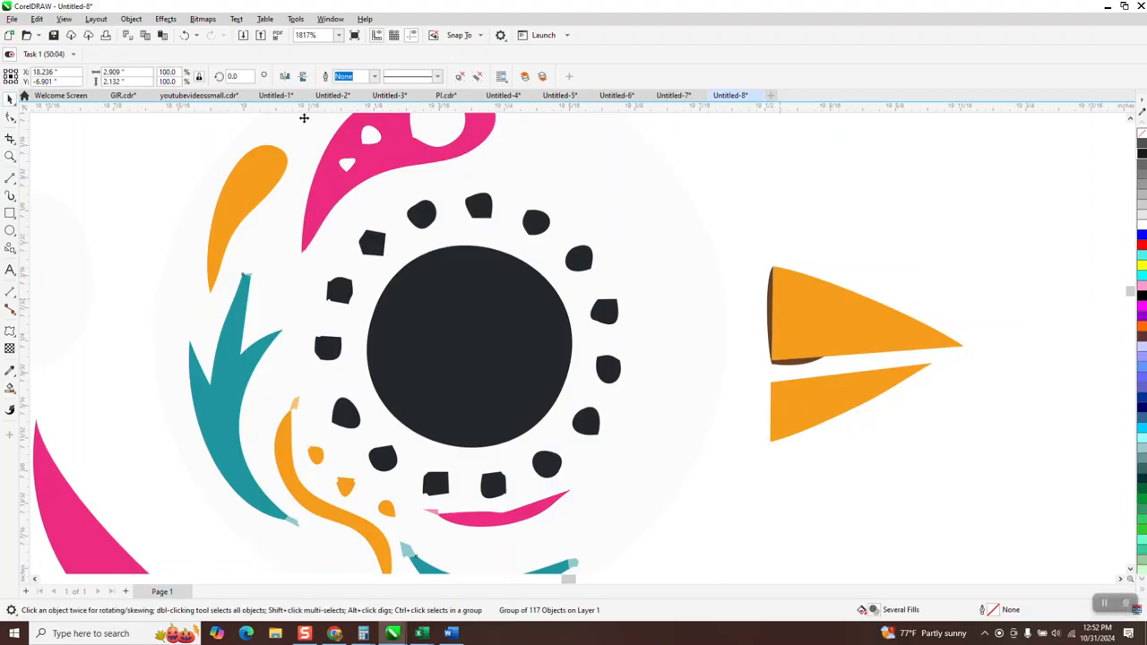
{"action": "left_click", "coordinate": [131, 19]}
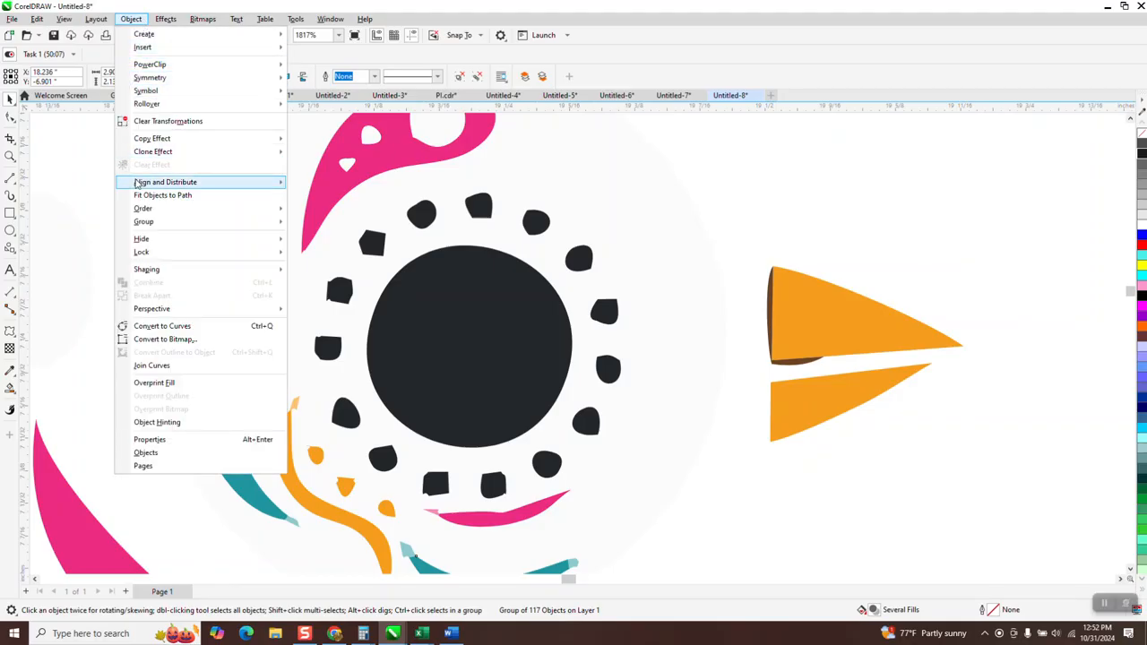
{"action": "mouse_move", "coordinate": [153, 225]}
{"action": "left_click", "coordinate": [299, 236]}
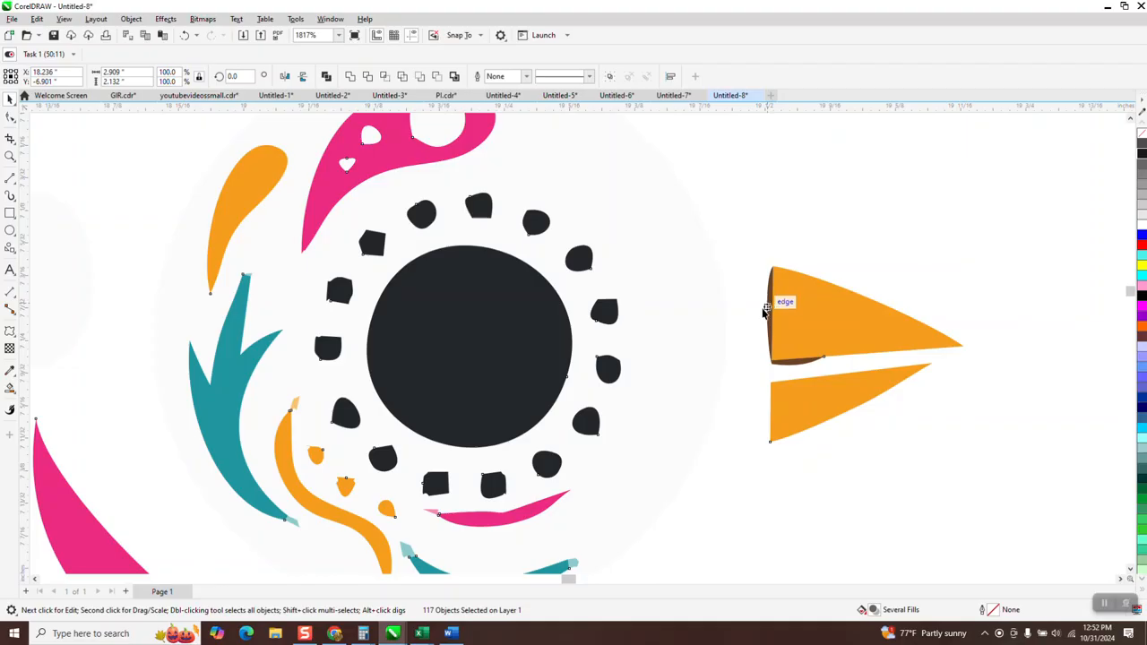
Delete the stray dark brown sliver behind the upper half of the orange beak
{"action": "left_click", "coordinate": [908, 230]}
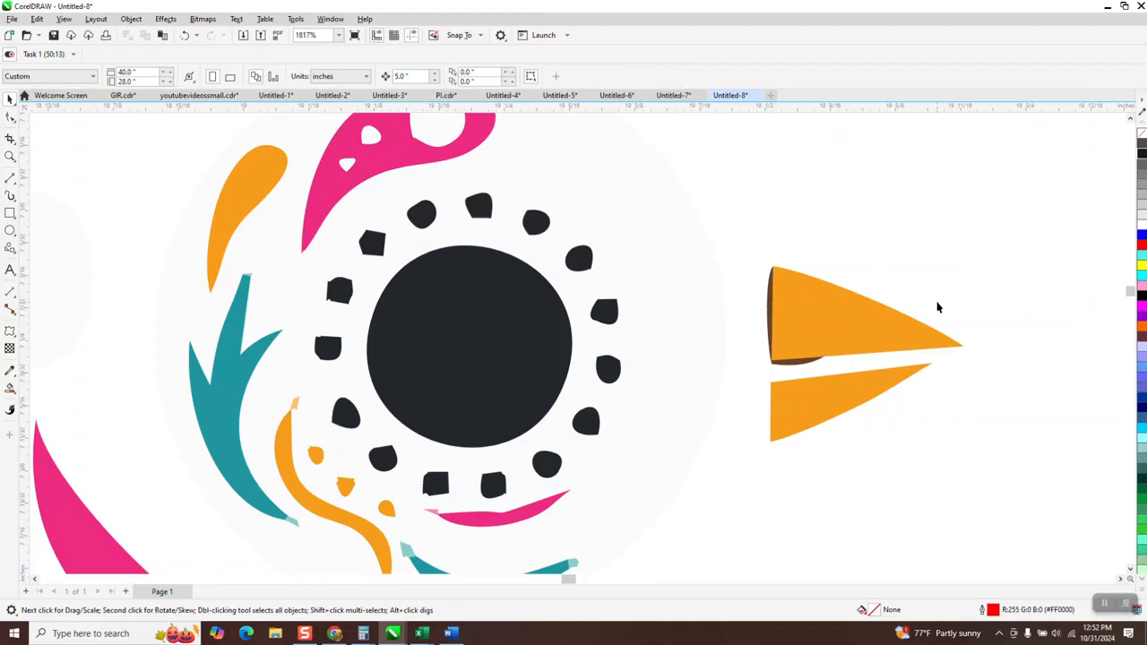
{"action": "left_click", "coordinate": [792, 368]}
{"action": "key", "text": "Delete"}
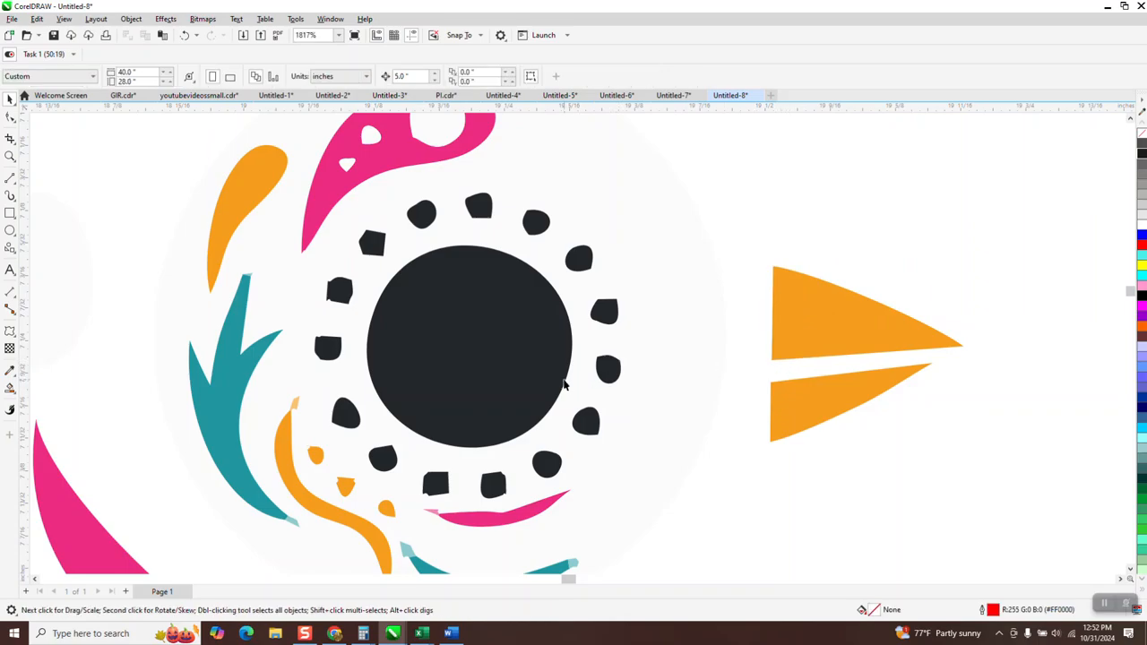
Delete the pale teal fragments at both ends of the teal crescent below the bird's eye
{"action": "scroll", "coordinate": [524, 354], "scroll_direction": "down", "scroll_amount": 1}
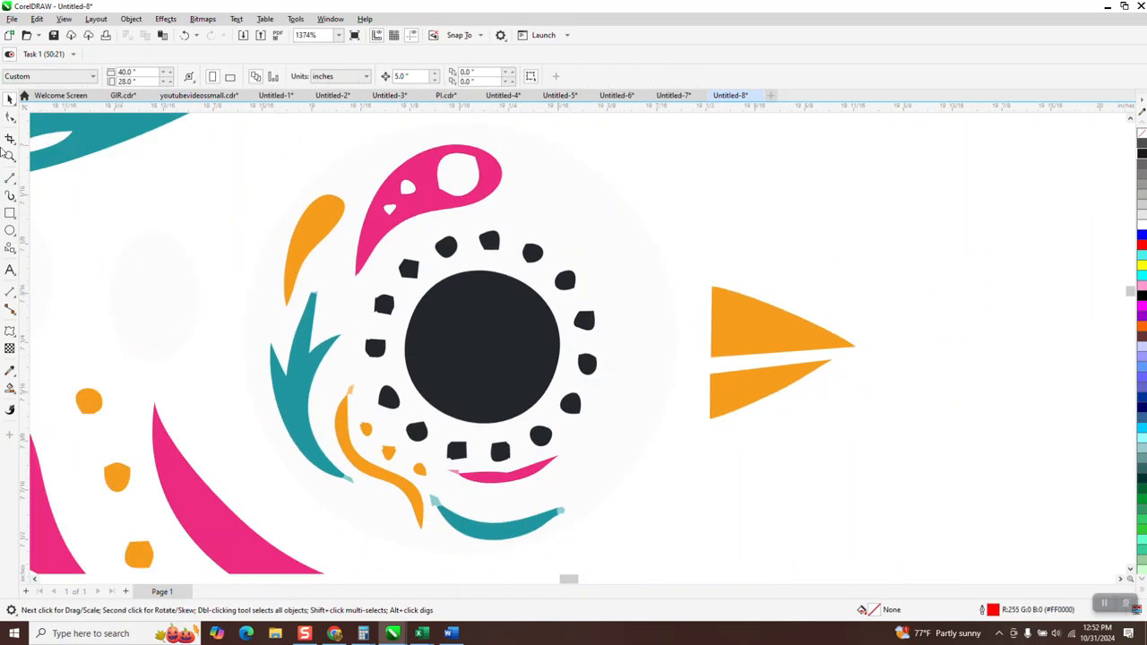
{"action": "left_click", "coordinate": [10, 156]}
{"action": "left_click_drag", "start_coordinate": [366, 440], "coordinate": [583, 543]}
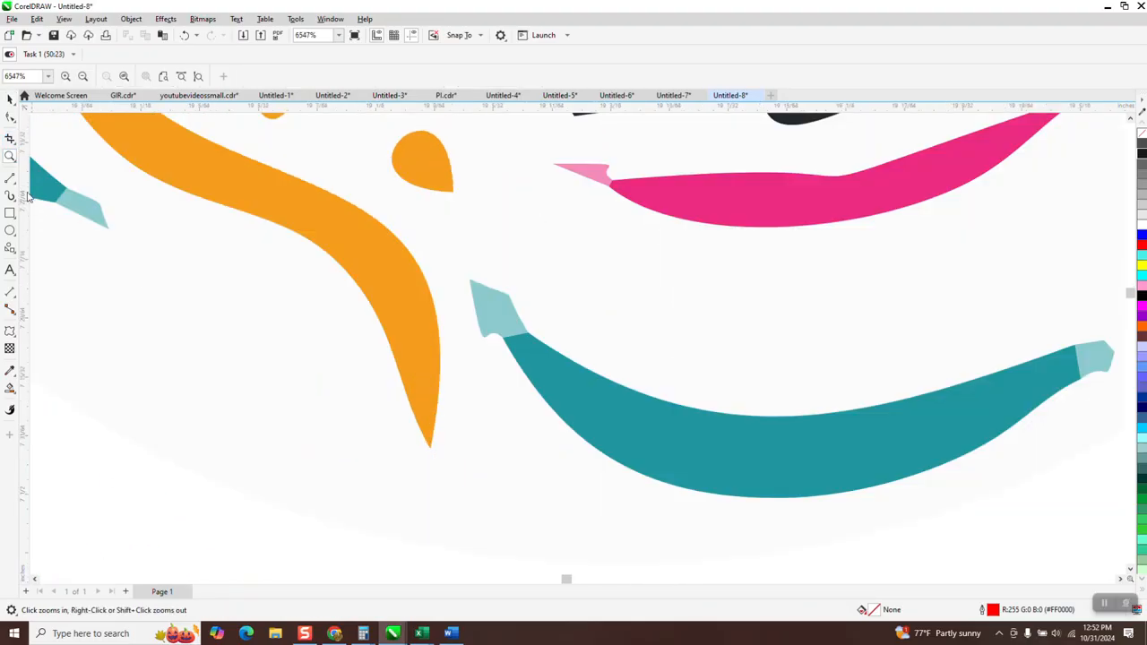
{"action": "left_click", "coordinate": [10, 118]}
{"action": "left_click", "coordinate": [491, 310]}
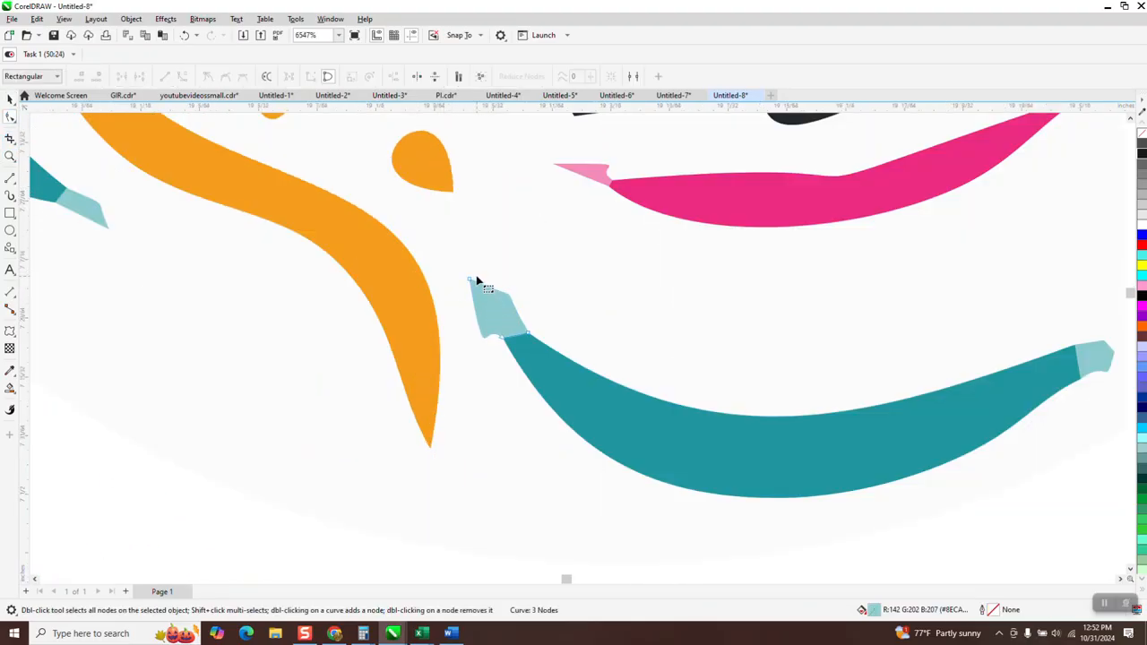
{"action": "key", "text": "ctrl+a"}
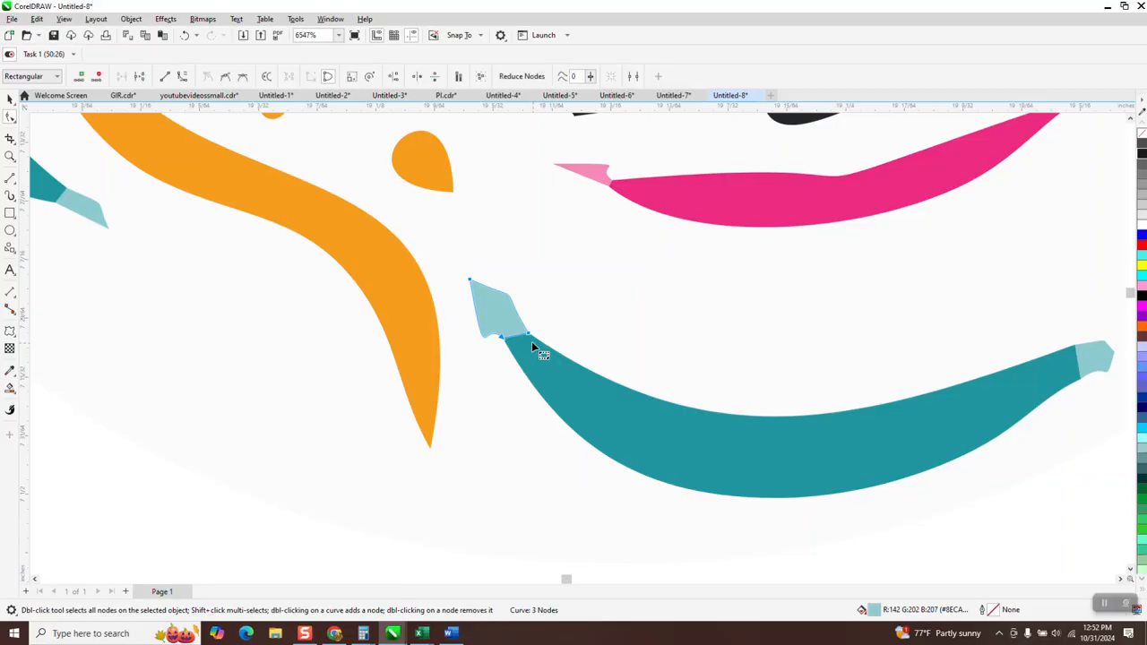
{"action": "key", "text": "XF86Calculator"}
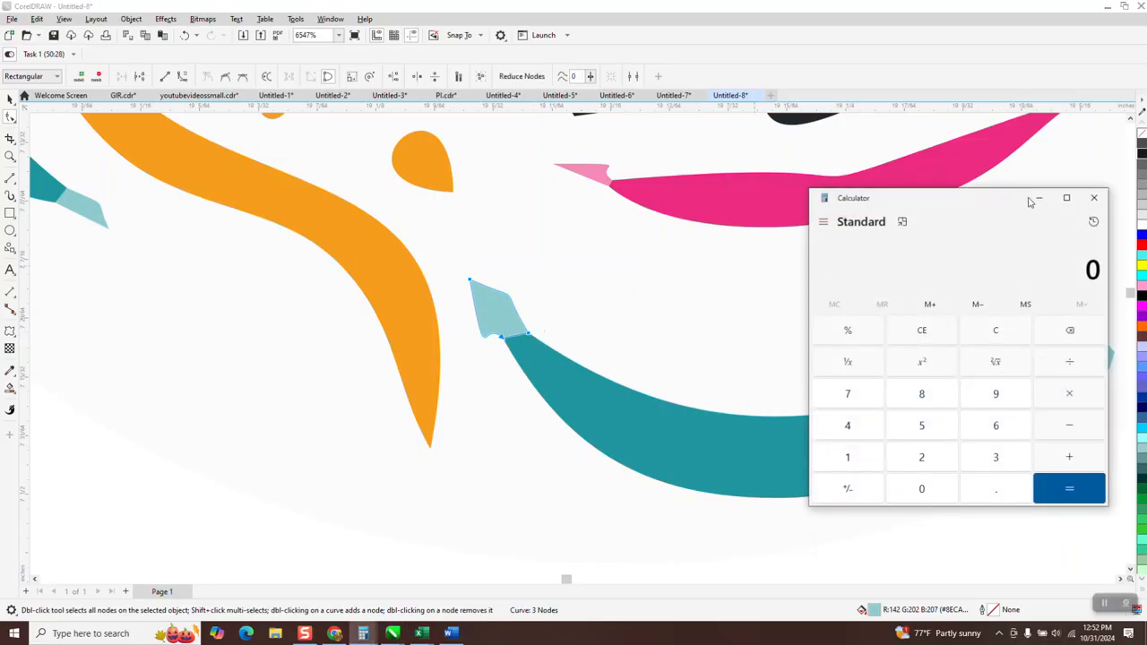
{"action": "left_click", "coordinate": [1093, 197]}
{"action": "key", "text": "Delete"}
{"action": "left_click_drag", "start_coordinate": [1125, 320], "coordinate": [1013, 400]}
{"action": "key", "text": "Delete"}
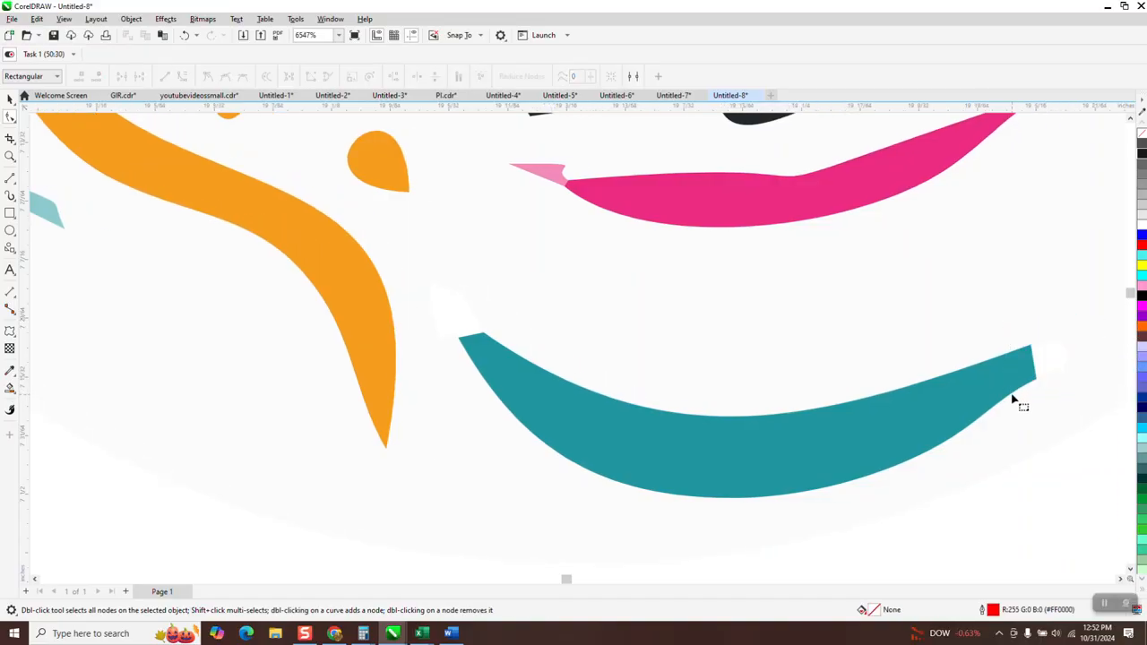
Reshape both blunt ends of the teal crescent below the eye into points by pulling the middle of each end edge outward
{"action": "left_click", "coordinate": [479, 339]}
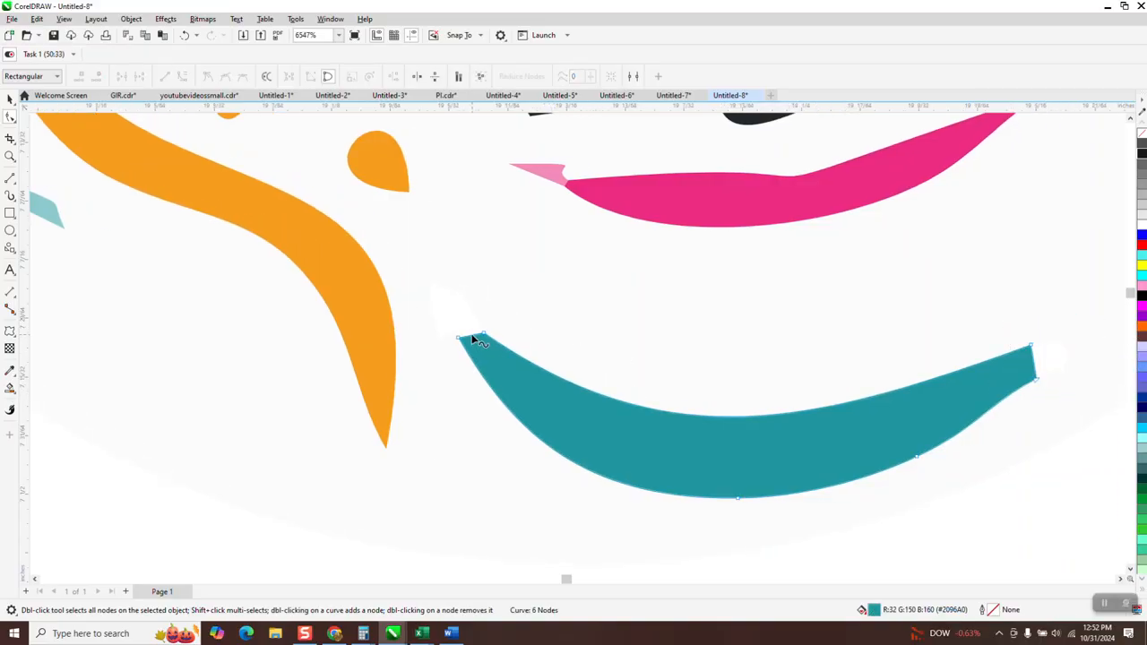
{"action": "left_click", "coordinate": [473, 337]}
{"action": "left_click_drag", "start_coordinate": [472, 338], "coordinate": [444, 287]}
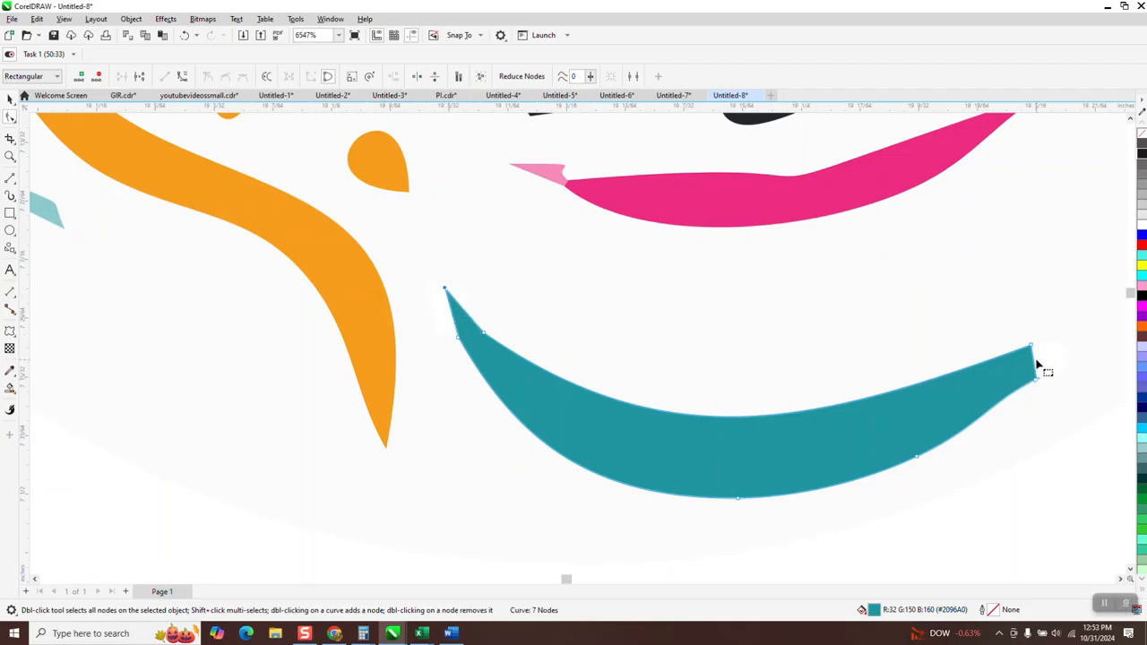
{"action": "left_click_drag", "start_coordinate": [1035, 367], "coordinate": [1063, 344]}
Delete the pale pink fragment beside the pink crescent under the eye, then extend that end to a point and remove its extra node
{"action": "left_click", "coordinate": [562, 181]}
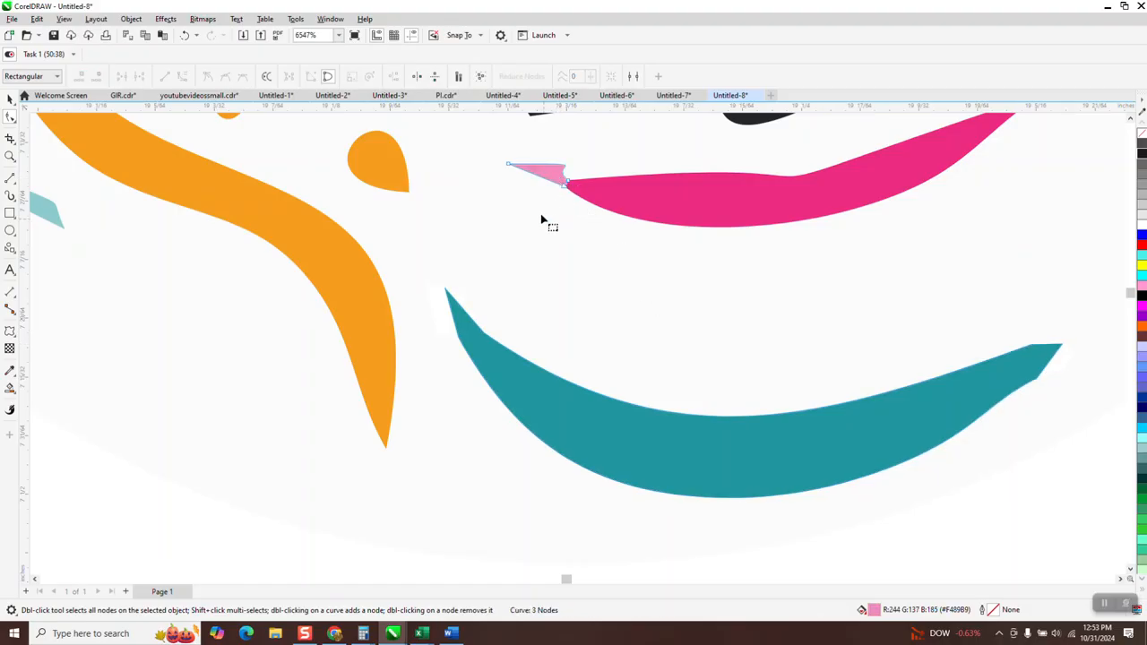
{"action": "key", "text": "Delete"}
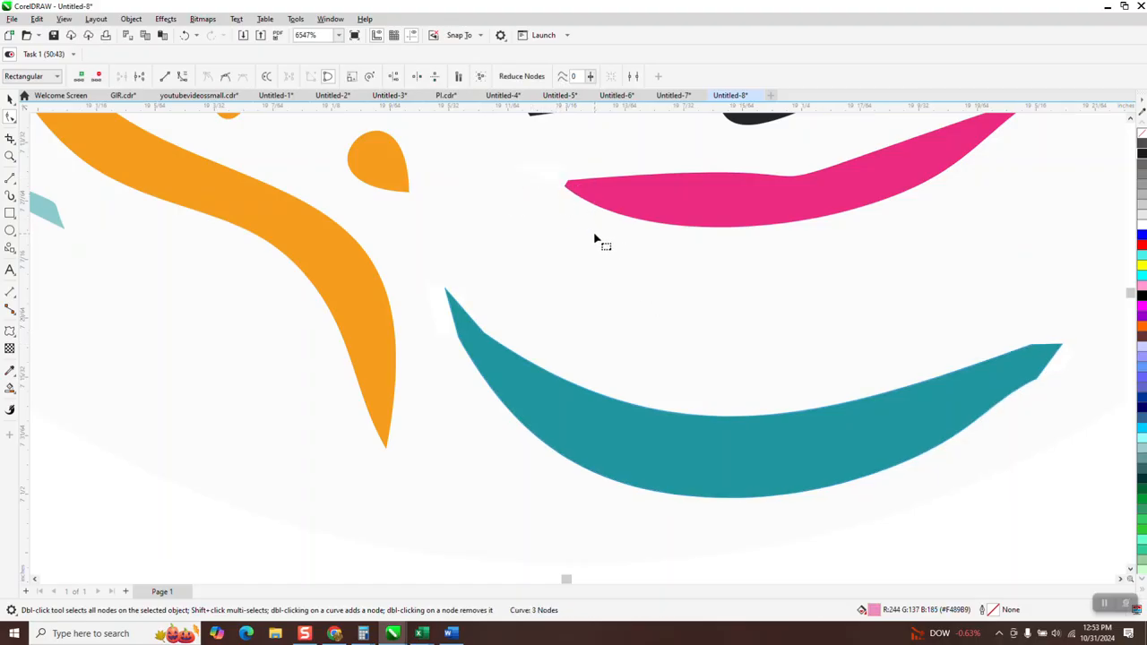
{"action": "scroll", "coordinate": [587, 279], "scroll_direction": "down", "scroll_amount": 1}
{"action": "left_click", "coordinate": [570, 196]}
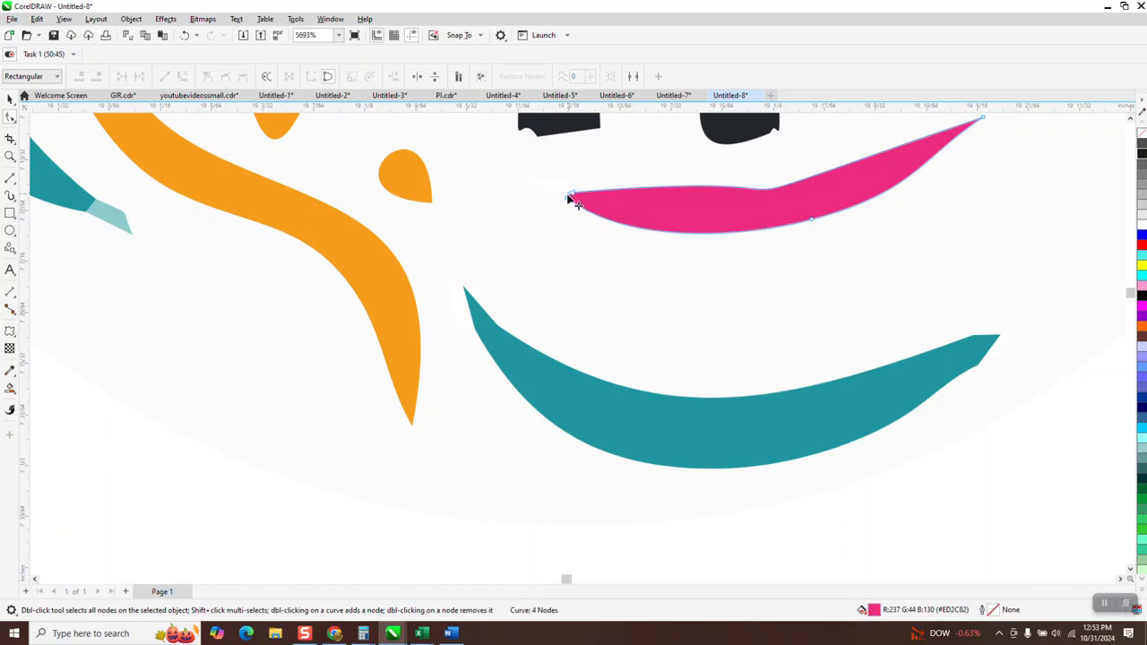
{"action": "left_click_drag", "start_coordinate": [570, 194], "coordinate": [550, 192]}
{"action": "left_click", "coordinate": [578, 216]}
{"action": "key", "text": "Delete"}
{"action": "scroll", "coordinate": [591, 274], "scroll_direction": "down", "scroll_amount": 7}
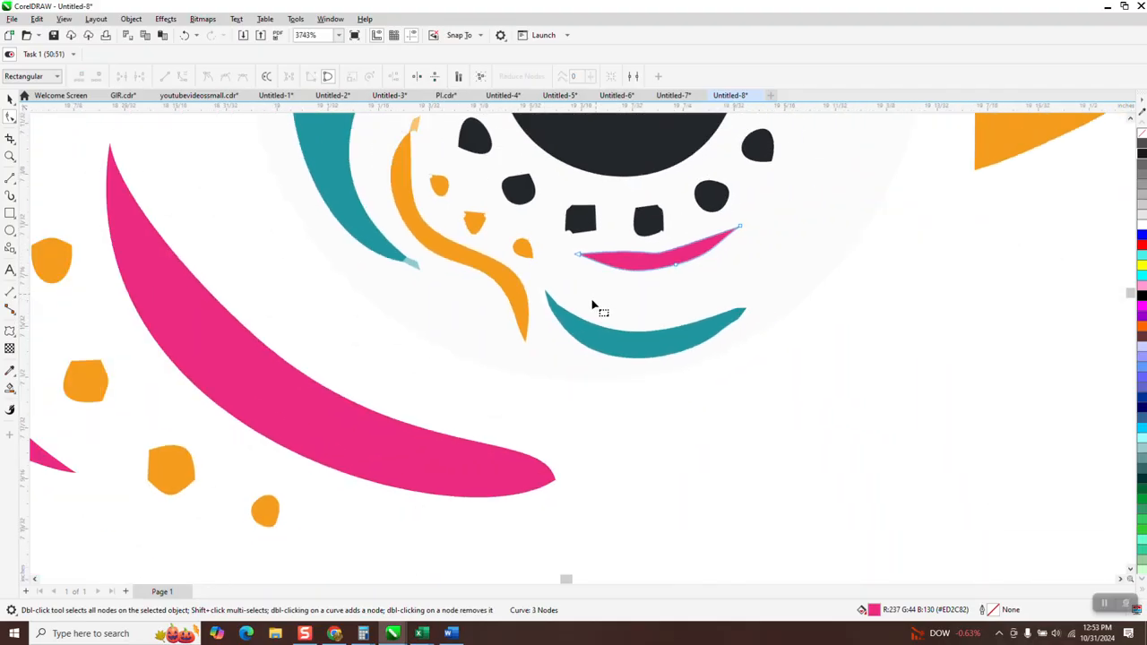
Draw a circle about 0.199 inches in diameter from the pupil's centre, matching the dark pupil's size
{"action": "scroll", "coordinate": [584, 328], "scroll_direction": "down", "scroll_amount": 2}
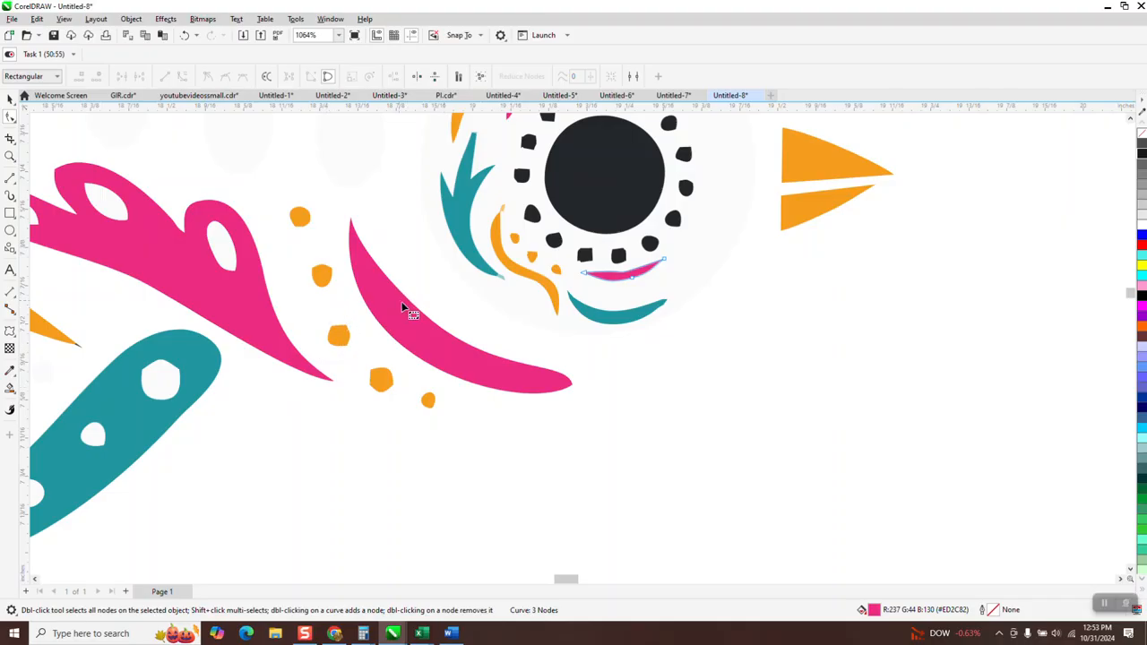
{"action": "scroll", "coordinate": [398, 351], "scroll_direction": "down", "scroll_amount": 1}
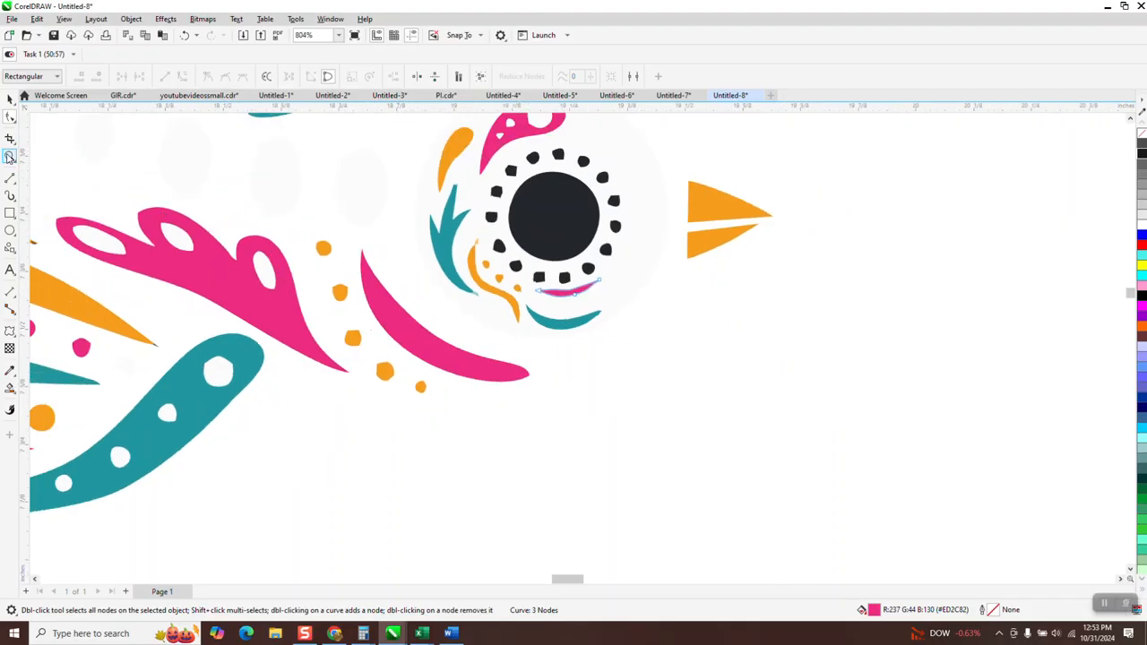
{"action": "left_click_drag", "start_coordinate": [459, 142], "coordinate": [719, 323]}
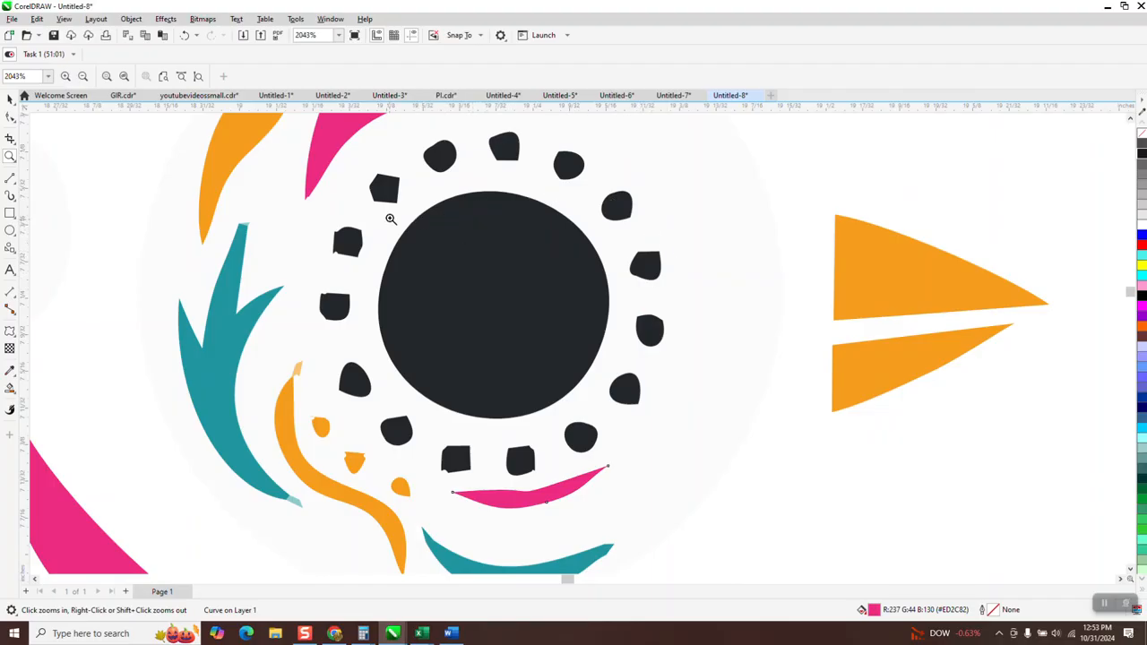
{"action": "left_click", "coordinate": [10, 99]}
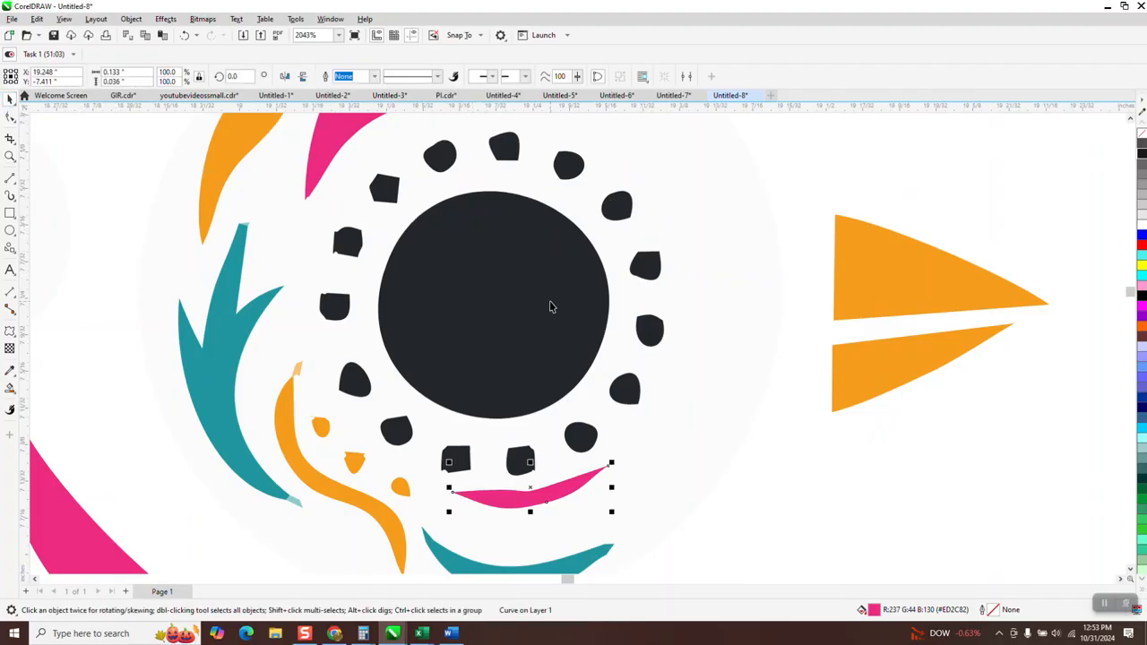
{"action": "left_click", "coordinate": [10, 228]}
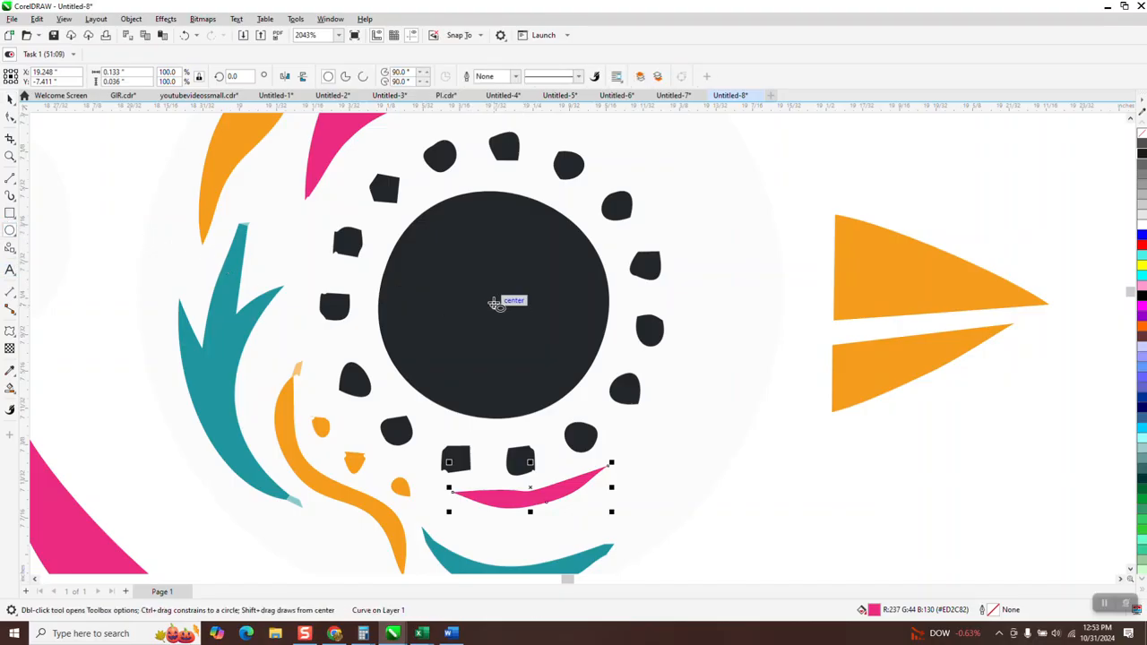
{"action": "left_click_drag", "start_coordinate": [496, 303], "coordinate": [422, 417]}
Try moving the new pupil circle 5 inches to the right, and undo the move
{"action": "scroll", "coordinate": [320, 394], "scroll_direction": "down", "scroll_amount": 3}
{"action": "scroll", "coordinate": [320, 394], "scroll_direction": "down", "scroll_amount": 4}
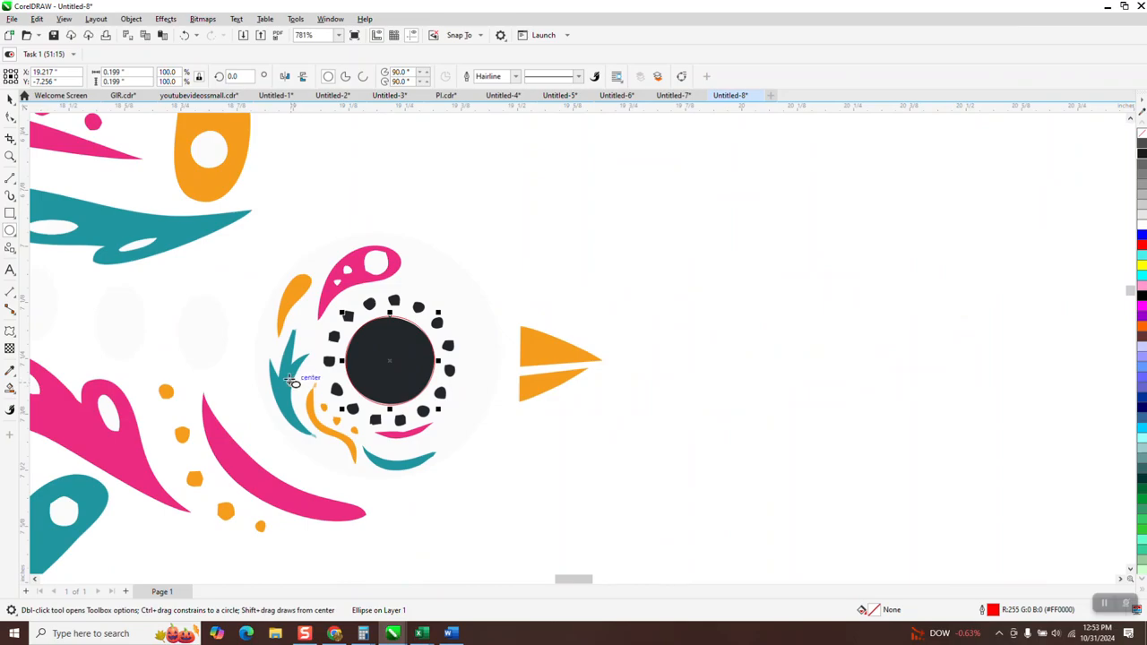
{"action": "scroll", "coordinate": [300, 359], "scroll_direction": "down", "scroll_amount": 3}
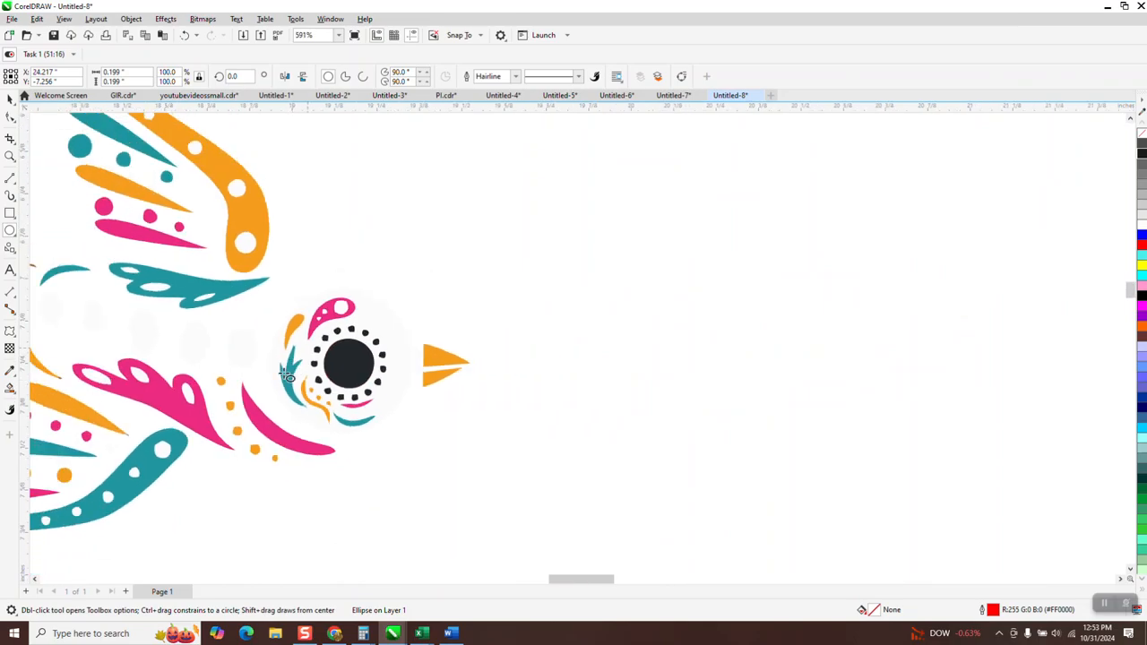
{"action": "scroll", "coordinate": [558, 399], "scroll_direction": "down", "scroll_amount": 1}
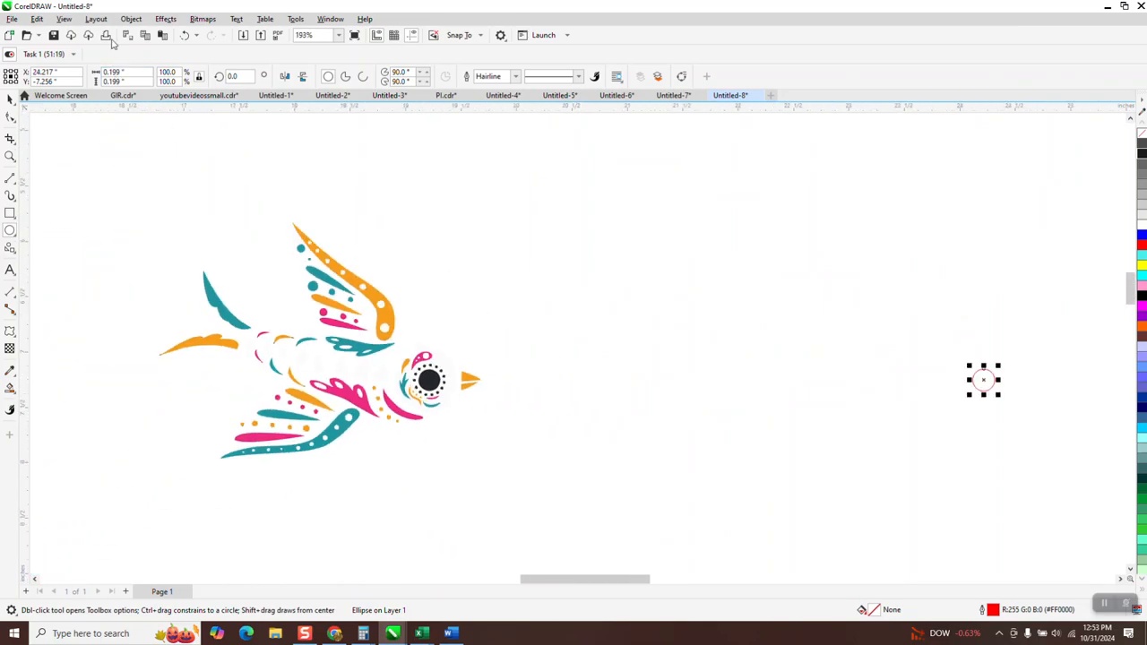
{"action": "left_click", "coordinate": [185, 35]}
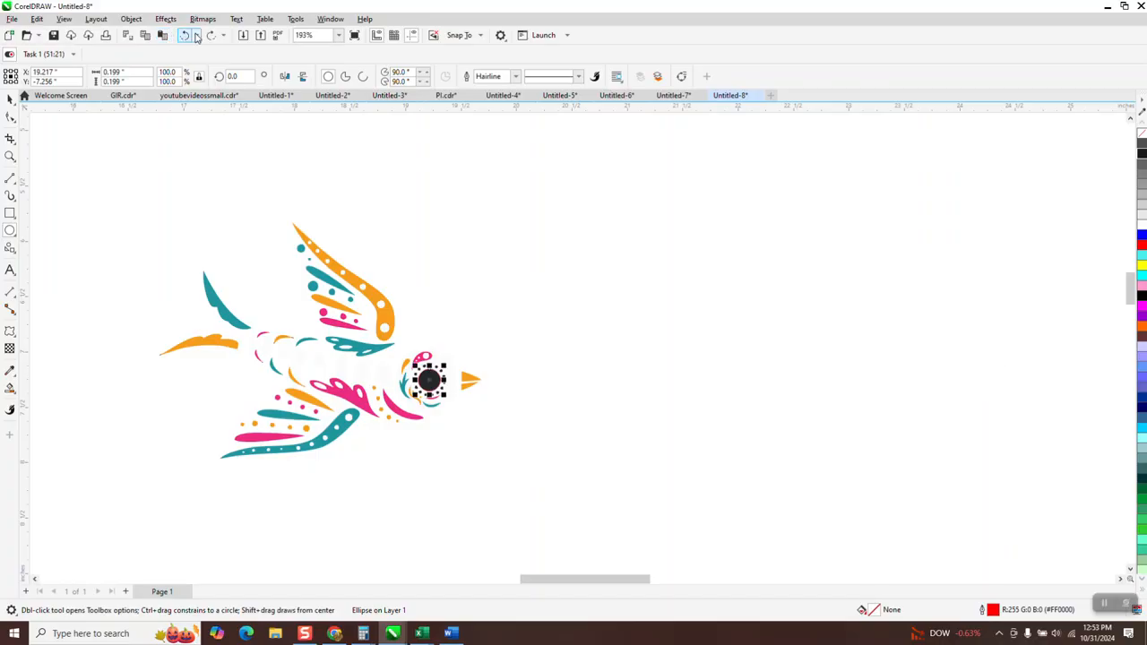
Set the nudge distance to 2 inches and nudge the pupil circle once to the right, clear of the bird
{"action": "left_click", "coordinate": [10, 99]}
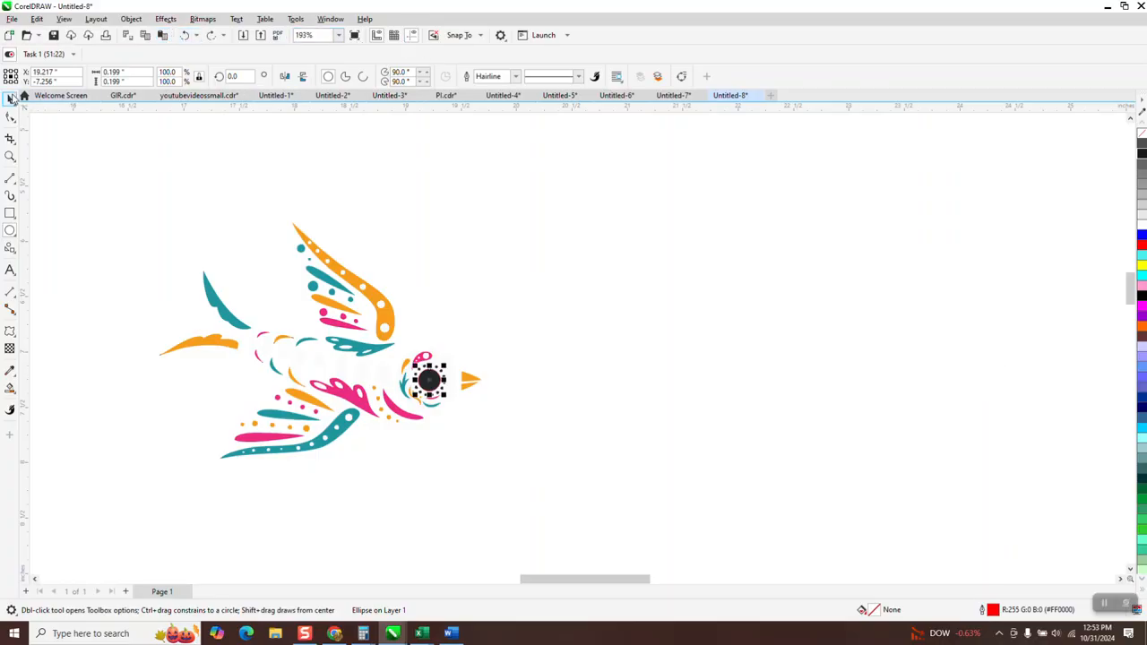
{"action": "left_click", "coordinate": [397, 205]}
{"action": "left_click_drag", "start_coordinate": [416, 77], "coordinate": [370, 84]}
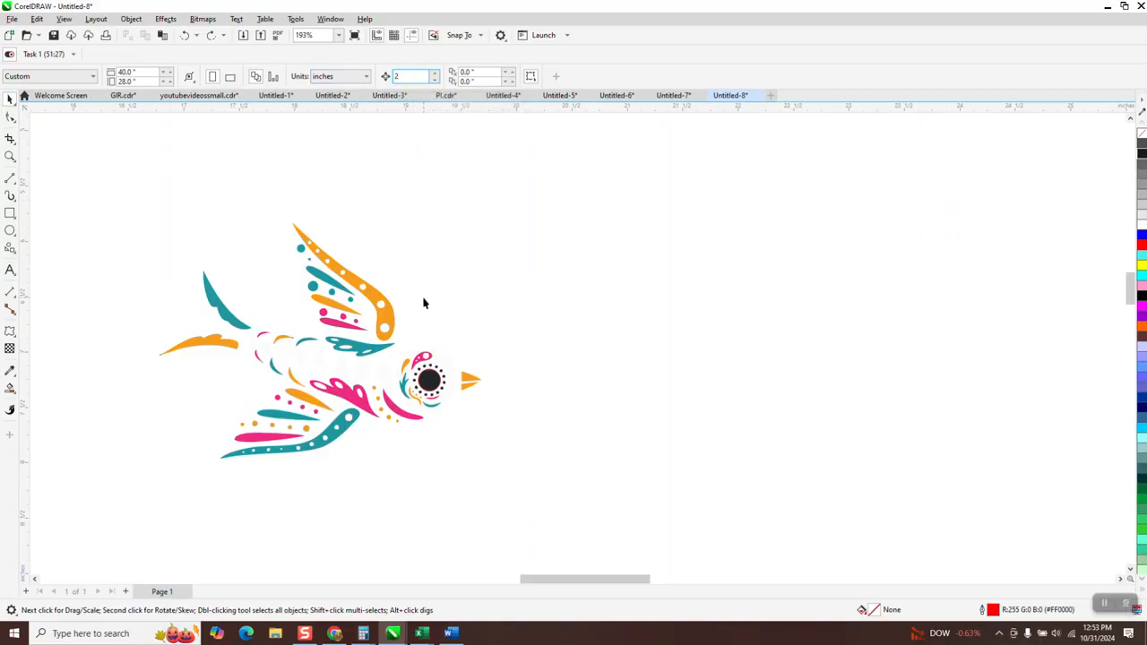
{"action": "left_click", "coordinate": [439, 383]}
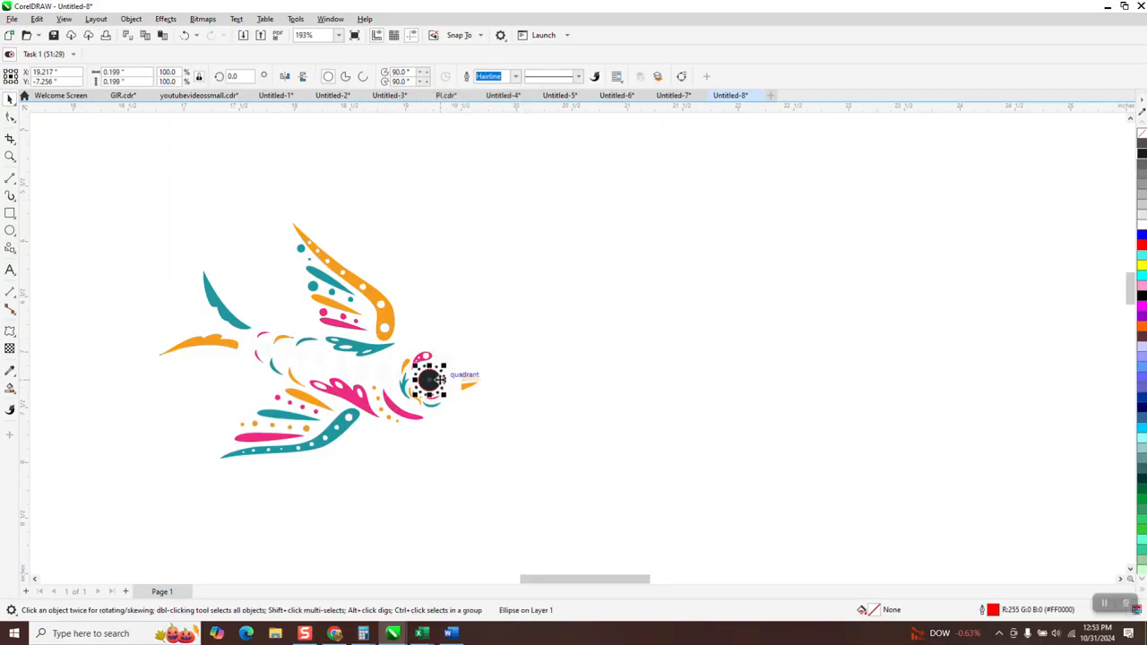
{"action": "key", "text": "Right"}
Draw a circle about 0.026 inches in diameter from the centre of the black dot directly above the pupil
{"action": "left_click", "coordinate": [10, 156]}
{"action": "left_click_drag", "start_coordinate": [343, 340], "coordinate": [547, 455]}
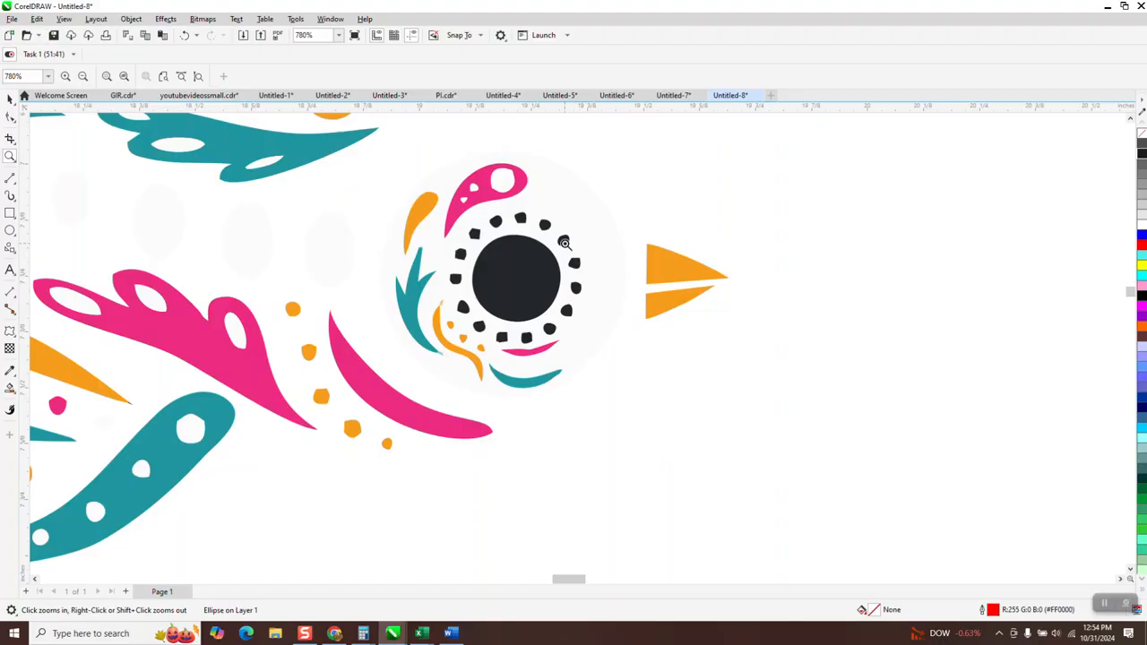
{"action": "left_click", "coordinate": [10, 98]}
{"action": "scroll", "coordinate": [583, 255], "scroll_direction": "down", "scroll_amount": 2}
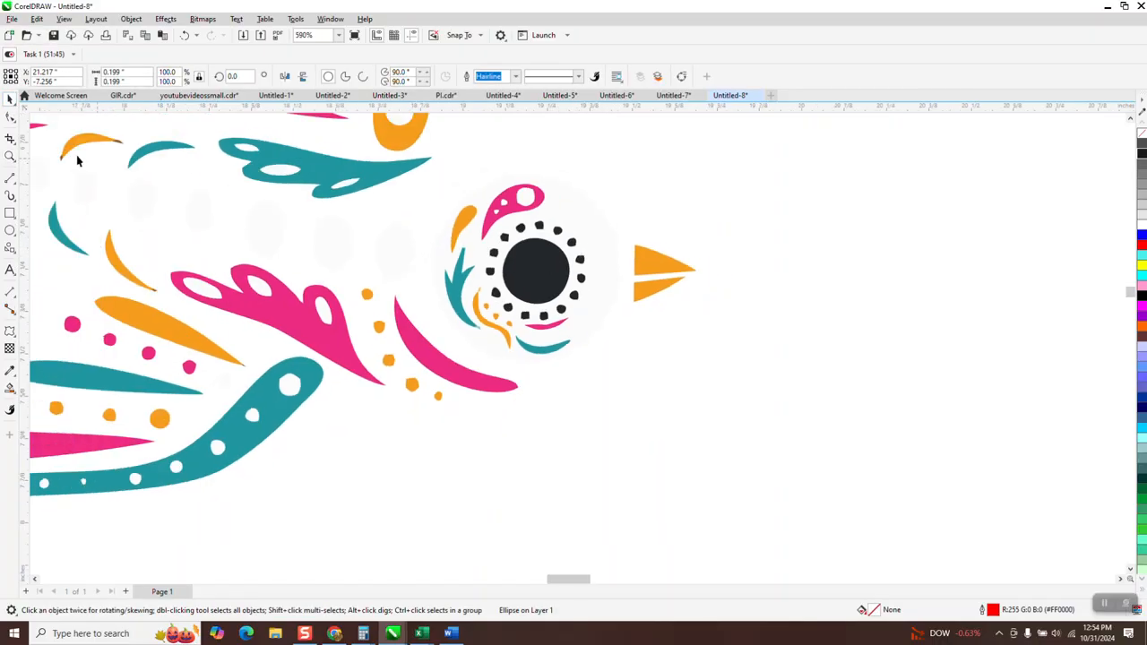
{"action": "left_click", "coordinate": [8, 157]}
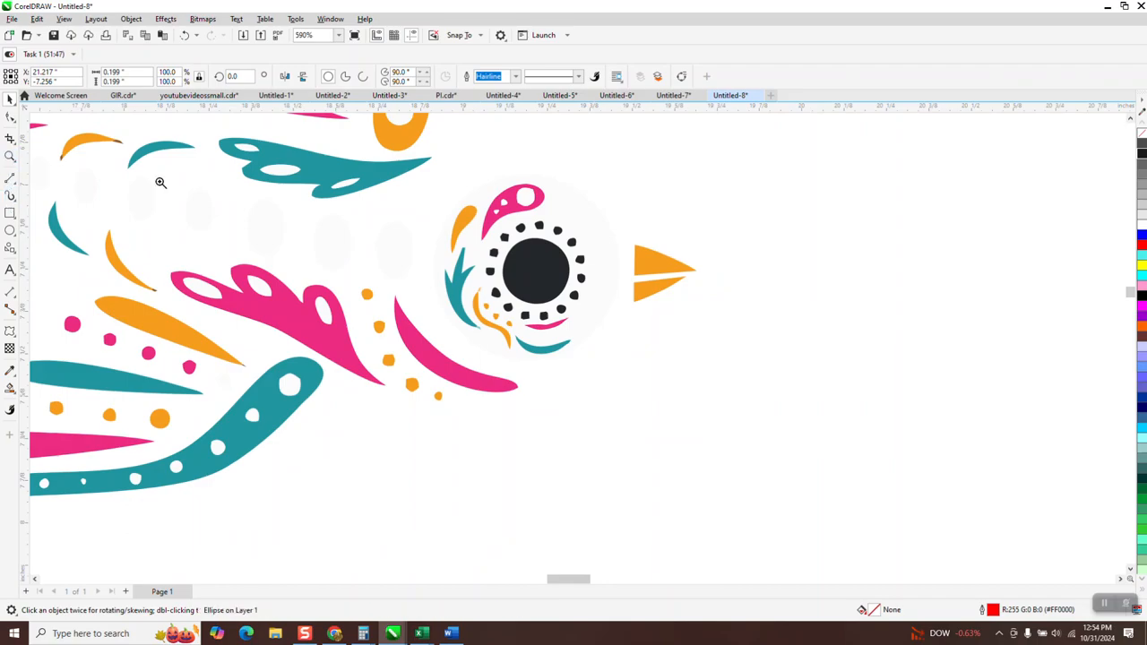
{"action": "left_click_drag", "start_coordinate": [508, 189], "coordinate": [565, 257]}
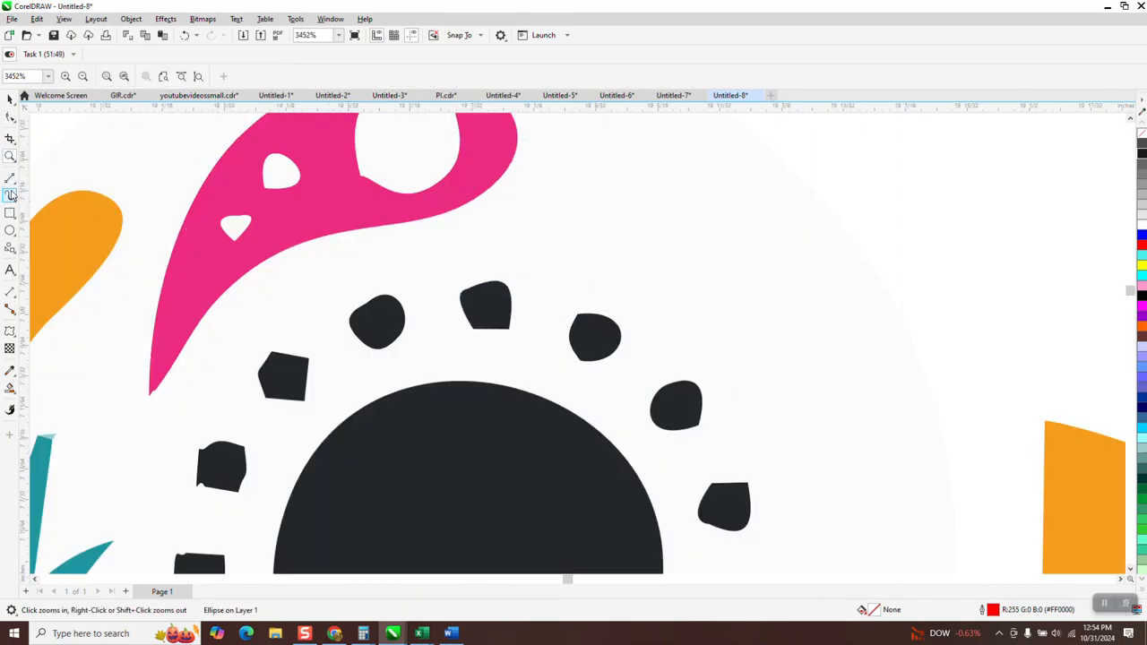
{"action": "left_click", "coordinate": [10, 230]}
{"action": "left_click_drag", "start_coordinate": [568, 247], "coordinate": [486, 305]}
Nudge the small dot circle 2 inches to the right, above the redrawn pupil circle
{"action": "left_click", "coordinate": [9, 99]}
{"action": "scroll", "coordinate": [236, 309], "scroll_direction": "down", "scroll_amount": 3}
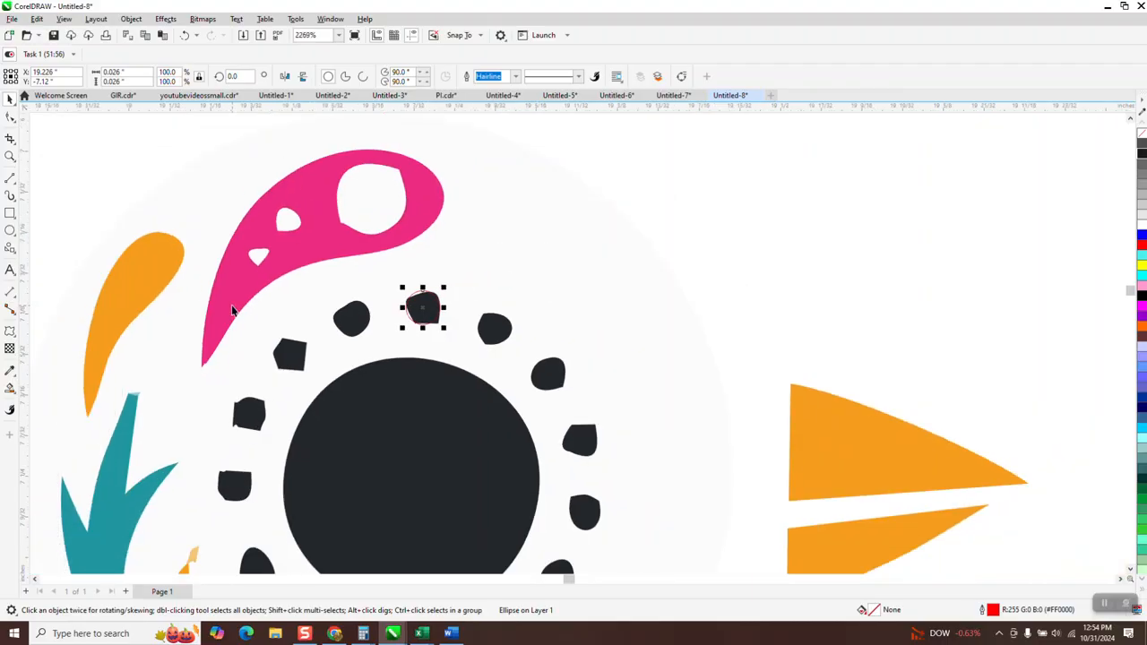
{"action": "scroll", "coordinate": [152, 298], "scroll_direction": "down", "scroll_amount": 2}
{"action": "scroll", "coordinate": [153, 298], "scroll_direction": "down", "scroll_amount": 2}
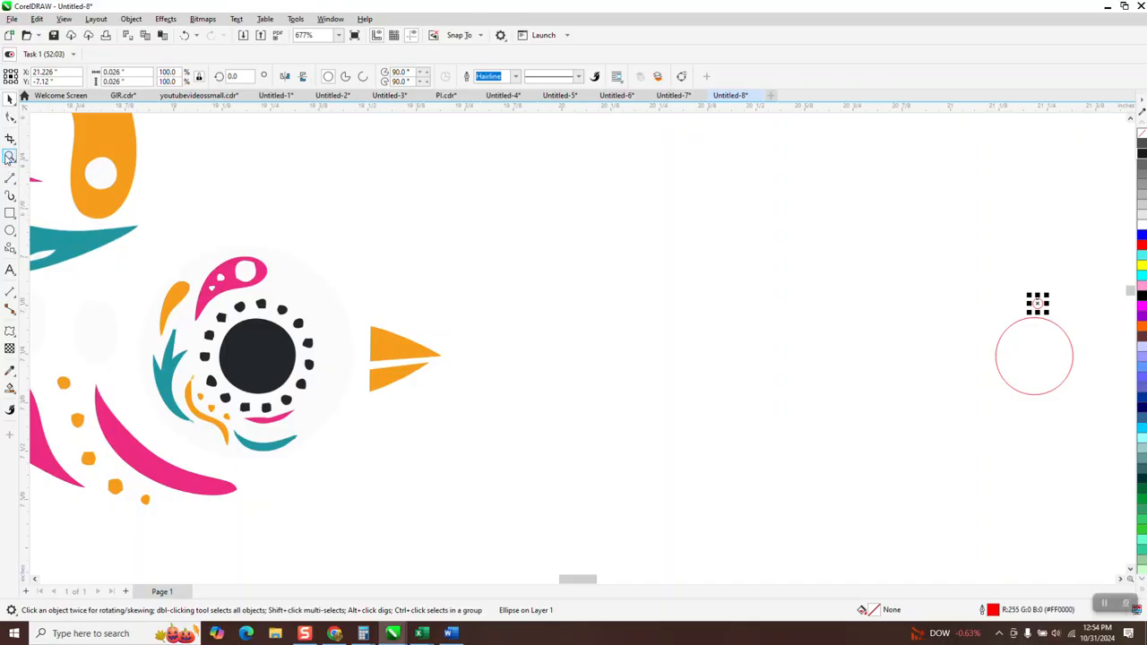
Switch to Calculator and divide 360 by 15 to get the angle between the dots, then close it
{"action": "left_click", "coordinate": [9, 157]}
{"action": "left_click_drag", "start_coordinate": [941, 292], "coordinate": [1081, 422]}
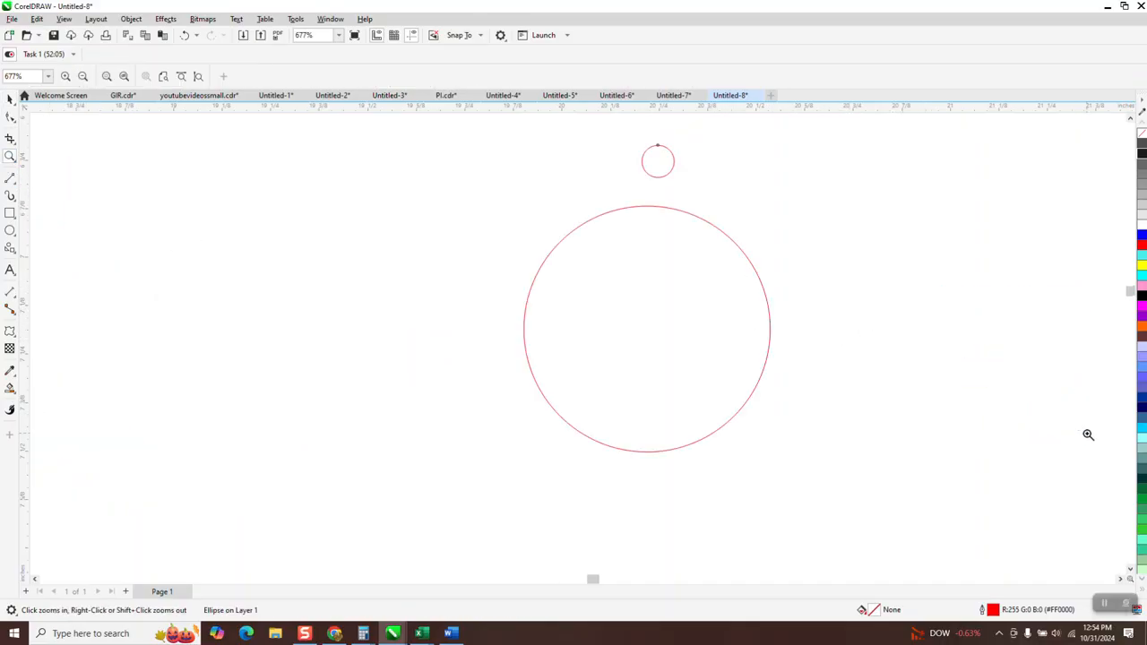
{"action": "left_click", "coordinate": [9, 100]}
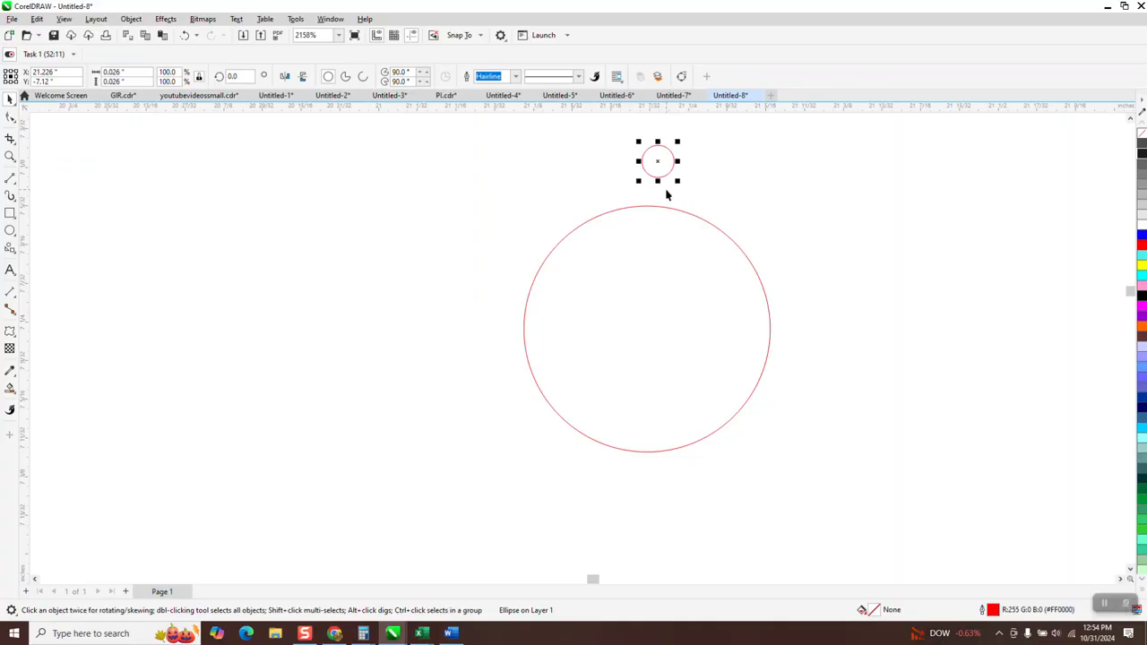
{"action": "key", "text": "alt+Tab"}
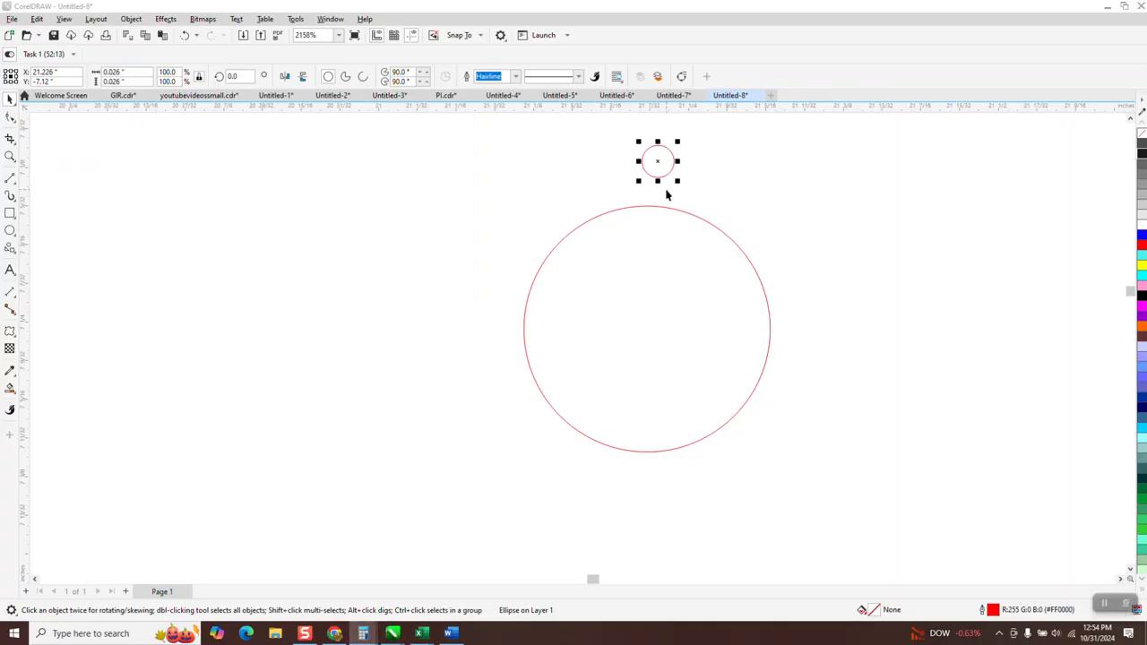
{"action": "type", "text": "360"}
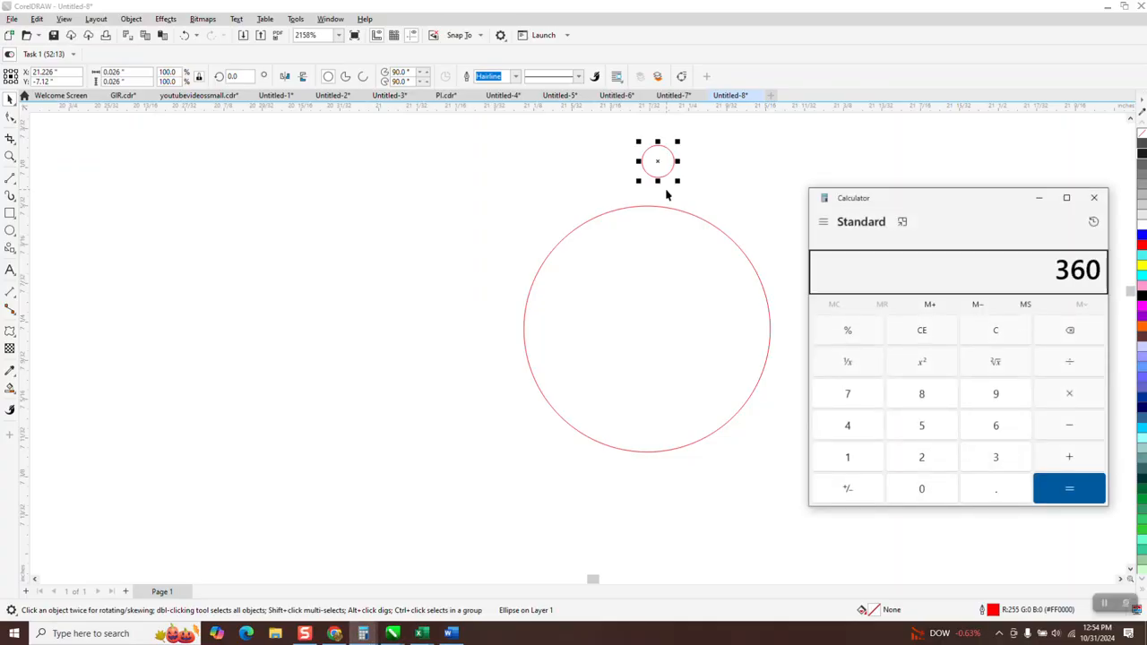
{"action": "type", "text": " ÷ 15"}
{"action": "key", "text": "Return"}
{"action": "left_click", "coordinate": [1093, 197]}
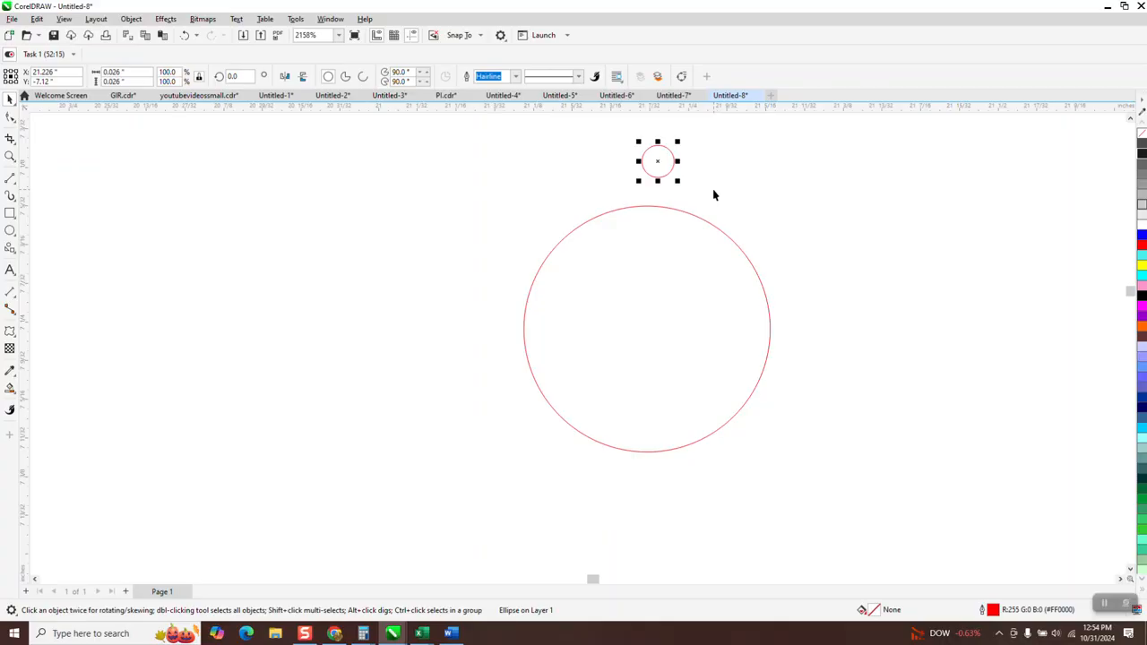
Set the small circle's rotation centre to the large circle's centre and repeat rotated copies every 24 degrees to complete a ring of 15
{"action": "left_click", "coordinate": [660, 161]}
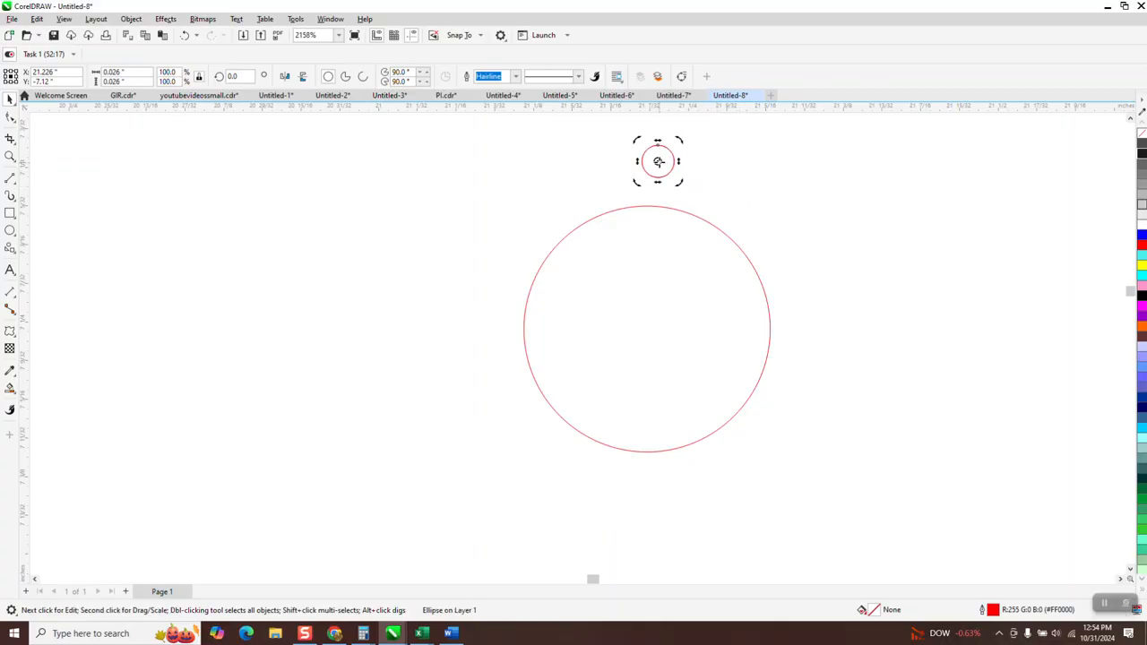
{"action": "left_click_drag", "start_coordinate": [648, 335], "coordinate": [646, 330]}
{"action": "type", "text": "24"}
{"action": "key", "text": "Return"}
{"action": "key", "text": "ctrl+r"}
{"action": "key", "text": "ctrl+r"}
{"action": "key", "text": "ctrl+r"}
{"action": "key", "text": "ctrl+r"}
{"action": "key", "text": "ctrl+r"}
{"action": "key", "text": "ctrl+r"}
{"action": "key", "text": "ctrl+r"}
{"action": "key", "text": "ctrl+r"}
{"action": "key", "text": "ctrl+r"}
{"action": "key", "text": "ctrl+r"}
{"action": "key", "text": "ctrl+r"}
{"action": "key", "text": "ctrl+r"}
{"action": "key", "text": "ctrl+r"}
{"action": "right_click", "coordinate": [280, 196]}
{"action": "scroll", "coordinate": [300, 170], "scroll_direction": "down", "scroll_amount": 4}
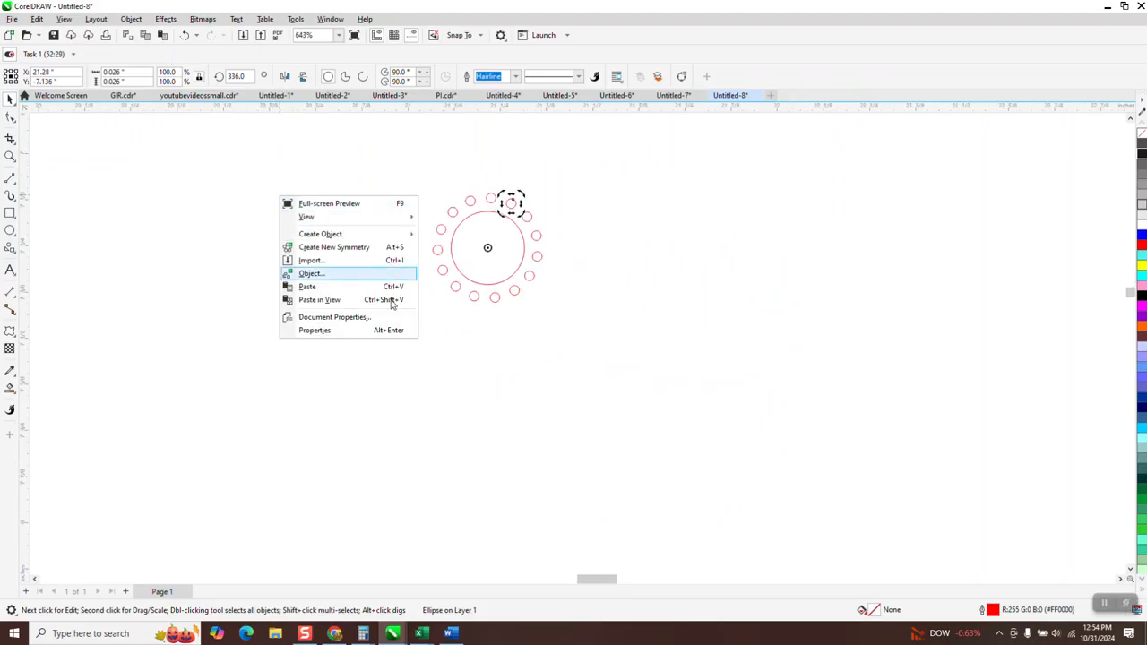
{"action": "left_click", "coordinate": [445, 335]}
{"action": "left_click", "coordinate": [435, 320]}
{"action": "scroll", "coordinate": [435, 321], "scroll_direction": "down", "scroll_amount": 1}
{"action": "scroll", "coordinate": [591, 347], "scroll_direction": "down", "scroll_amount": 3}
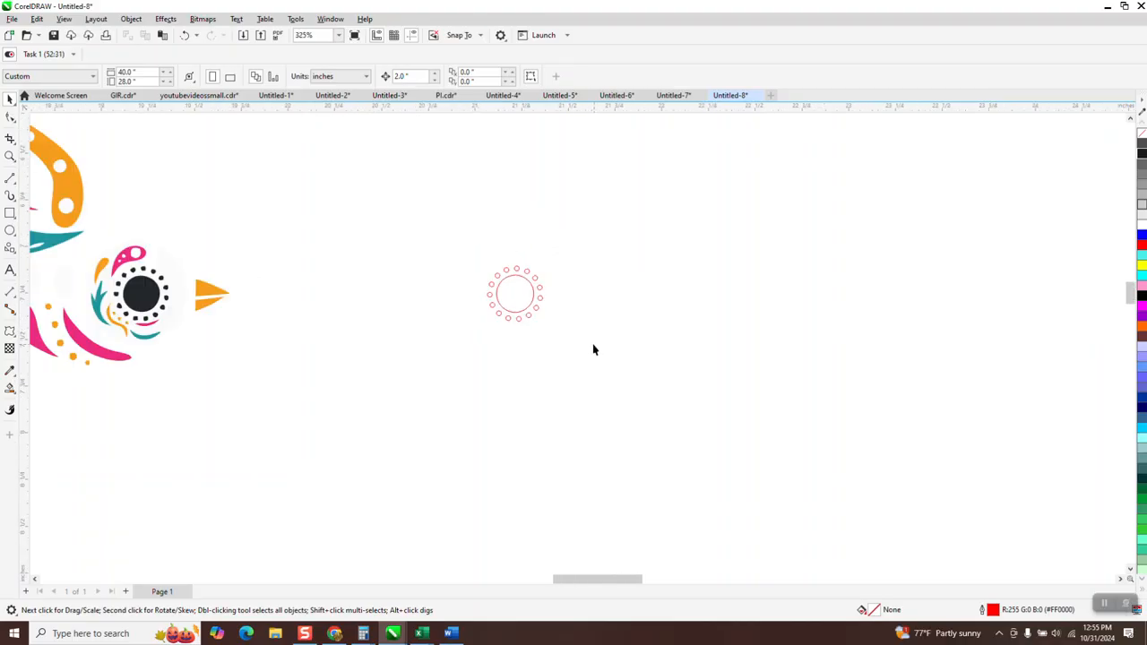
Delete the 15 traced black dots around the bird's eye and the traced dark pupil inside them
{"action": "left_click", "coordinate": [10, 155]}
{"action": "left_click_drag", "start_coordinate": [235, 261], "coordinate": [376, 353]}
{"action": "left_click", "coordinate": [11, 100]}
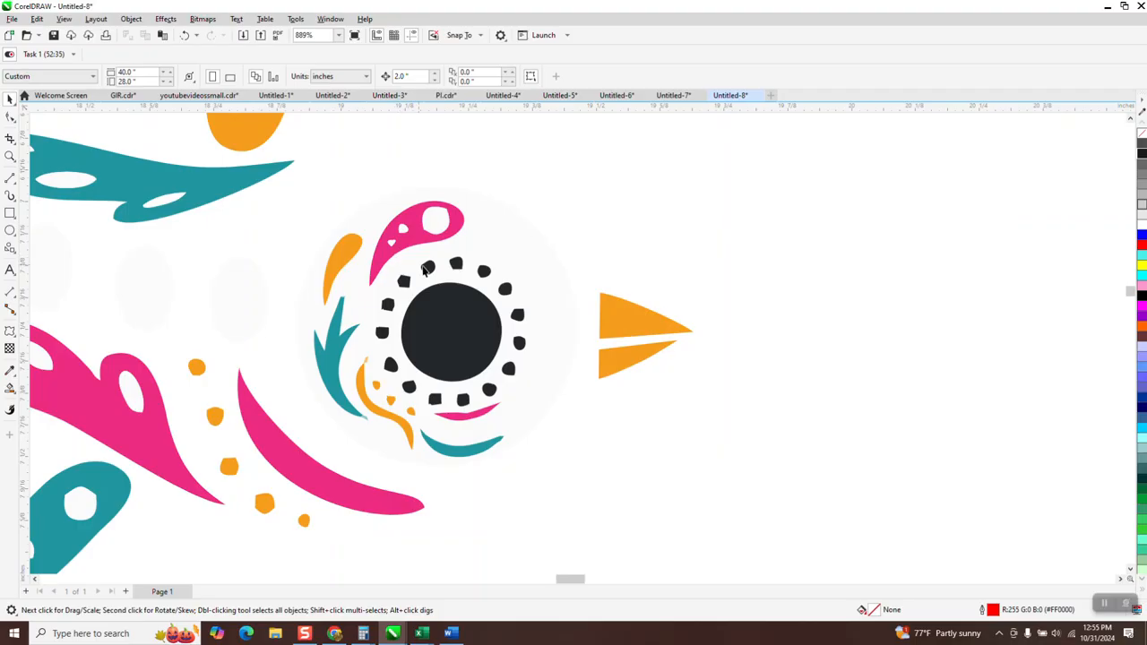
{"action": "left_click", "coordinate": [484, 270]}
{"action": "key", "text": "Delete"}
{"action": "left_click", "coordinate": [458, 264]}
{"action": "key", "text": "Delete"}
{"action": "left_click", "coordinate": [506, 289]}
{"action": "key", "text": "Delete"}
{"action": "left_click", "coordinate": [517, 313]}
{"action": "key", "text": "Delete"}
{"action": "left_click", "coordinate": [518, 342]}
{"action": "key", "text": "Delete"}
{"action": "left_click", "coordinate": [508, 369]}
{"action": "key", "text": "Delete"}
{"action": "left_click", "coordinate": [490, 388]}
{"action": "key", "text": "Delete"}
{"action": "left_click", "coordinate": [462, 398]}
{"action": "key", "text": "Delete"}
{"action": "left_click", "coordinate": [436, 400]}
{"action": "key", "text": "Delete"}
{"action": "left_click", "coordinate": [409, 386]}
{"action": "key", "text": "Delete"}
{"action": "left_click", "coordinate": [391, 365]}
{"action": "key", "text": "Delete"}
{"action": "left_click", "coordinate": [382, 333]}
{"action": "key", "text": "Delete"}
{"action": "left_click", "coordinate": [387, 304]}
{"action": "key", "text": "Delete"}
{"action": "left_click", "coordinate": [403, 283]}
{"action": "key", "text": "Delete"}
{"action": "left_click", "coordinate": [427, 267]}
{"action": "key", "text": "Delete"}
{"action": "left_click", "coordinate": [461, 310]}
{"action": "key", "text": "Delete"}
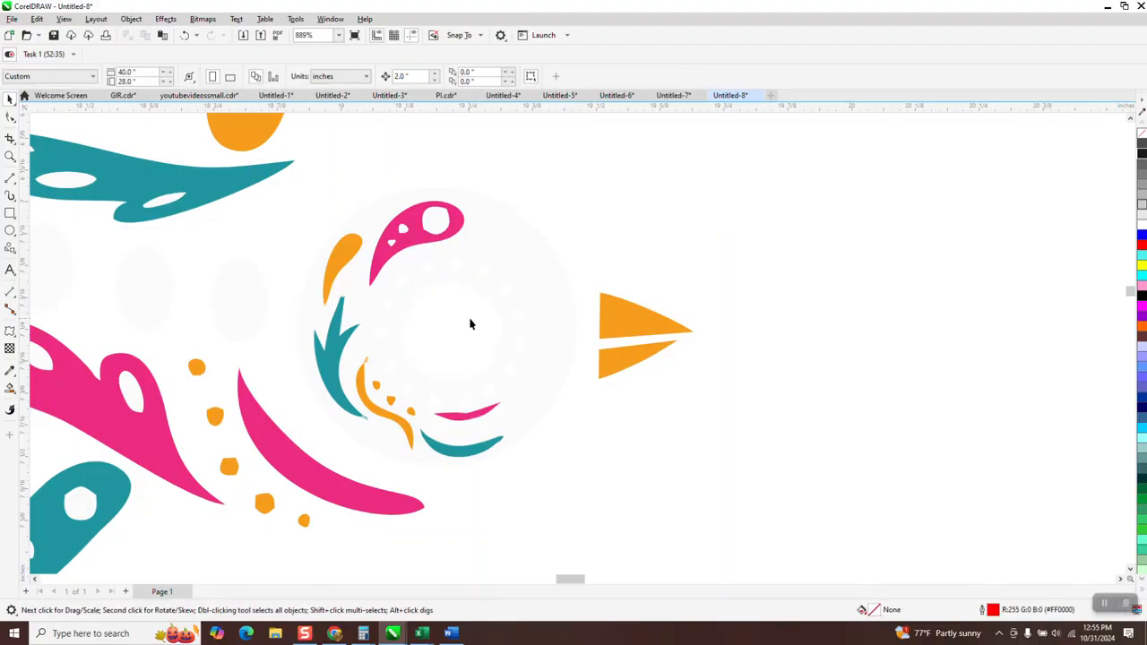
Fill the redrawn pupil and dot circles with #1A1A1A without outlines, and nudge them 2 inches left onto the bird's eye
{"action": "scroll", "coordinate": [404, 344], "scroll_direction": "down", "scroll_amount": 4}
{"action": "right_click", "coordinate": [267, 344]}
{"action": "left_click", "coordinate": [636, 304]}
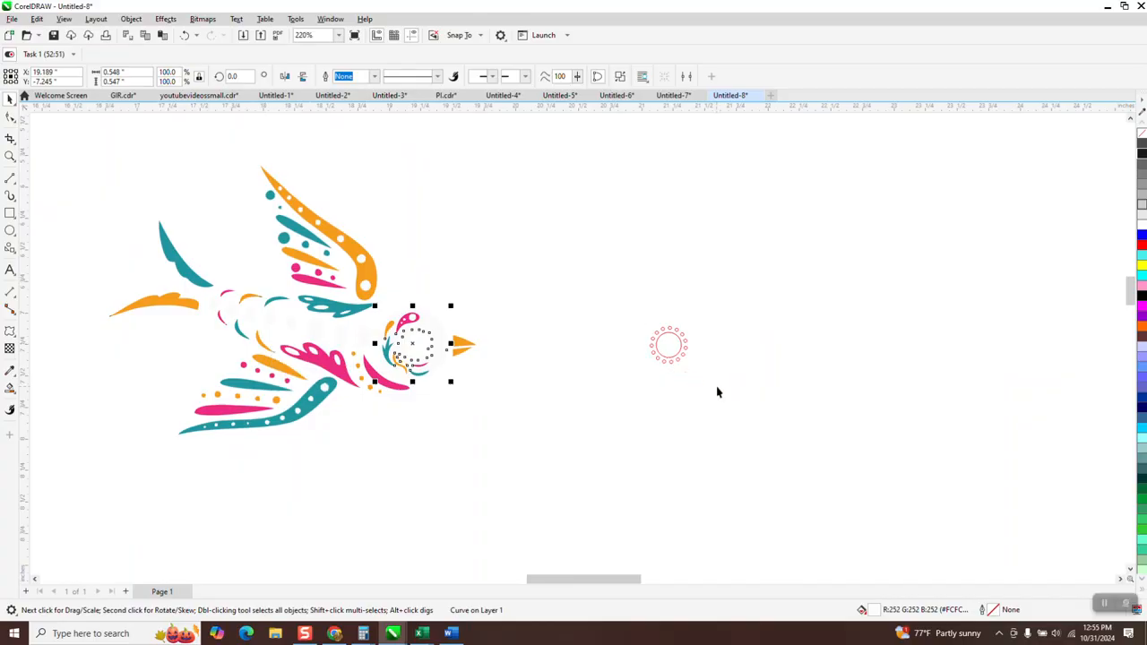
{"action": "left_click_drag", "start_coordinate": [605, 296], "coordinate": [729, 384]}
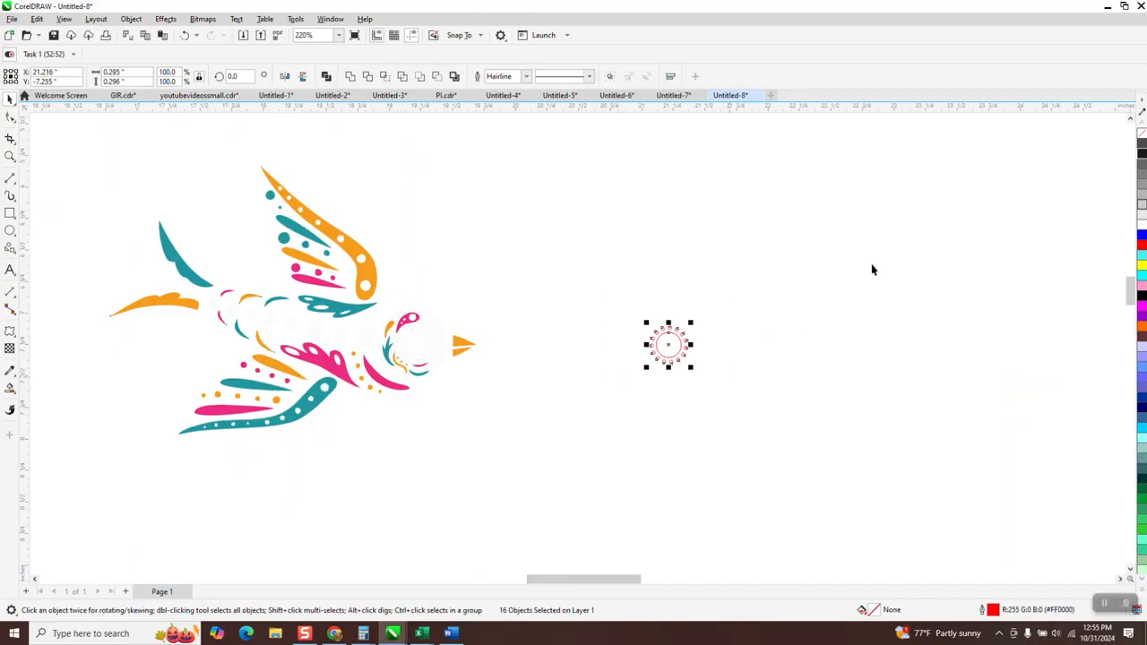
{"action": "left_click", "coordinate": [1142, 153]}
{"action": "right_click", "coordinate": [1141, 134]}
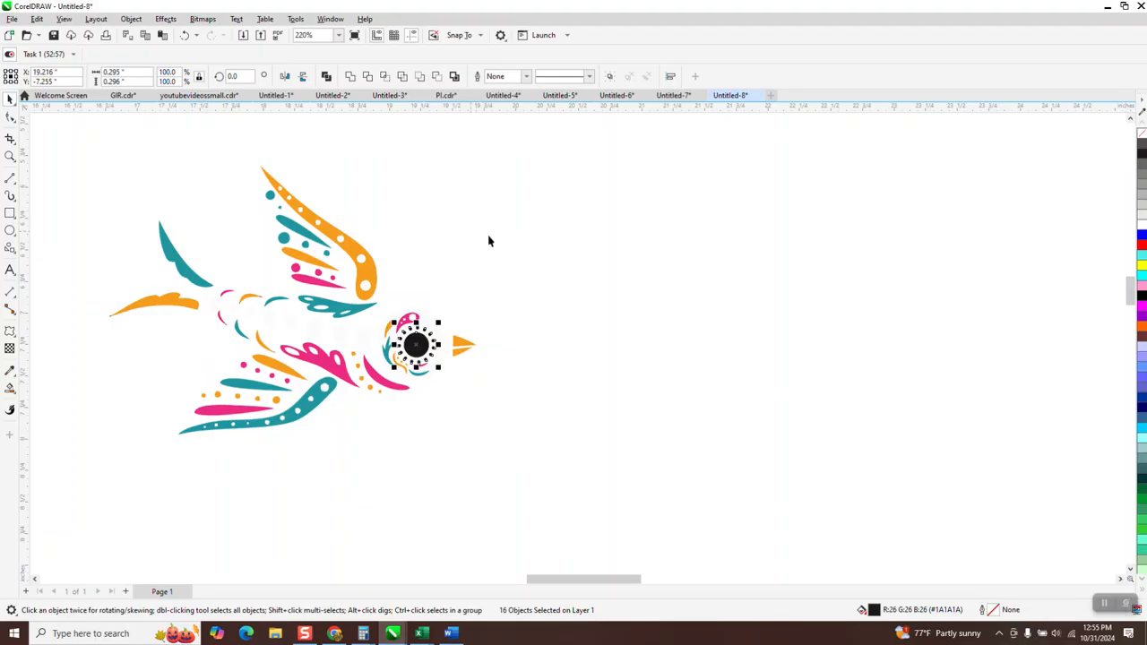
{"action": "left_click", "coordinate": [489, 241]}
{"action": "left_click", "coordinate": [10, 157]}
{"action": "left_click_drag", "start_coordinate": [320, 257], "coordinate": [566, 435]}
{"action": "scroll", "coordinate": [546, 407], "scroll_direction": "down", "scroll_amount": 4}
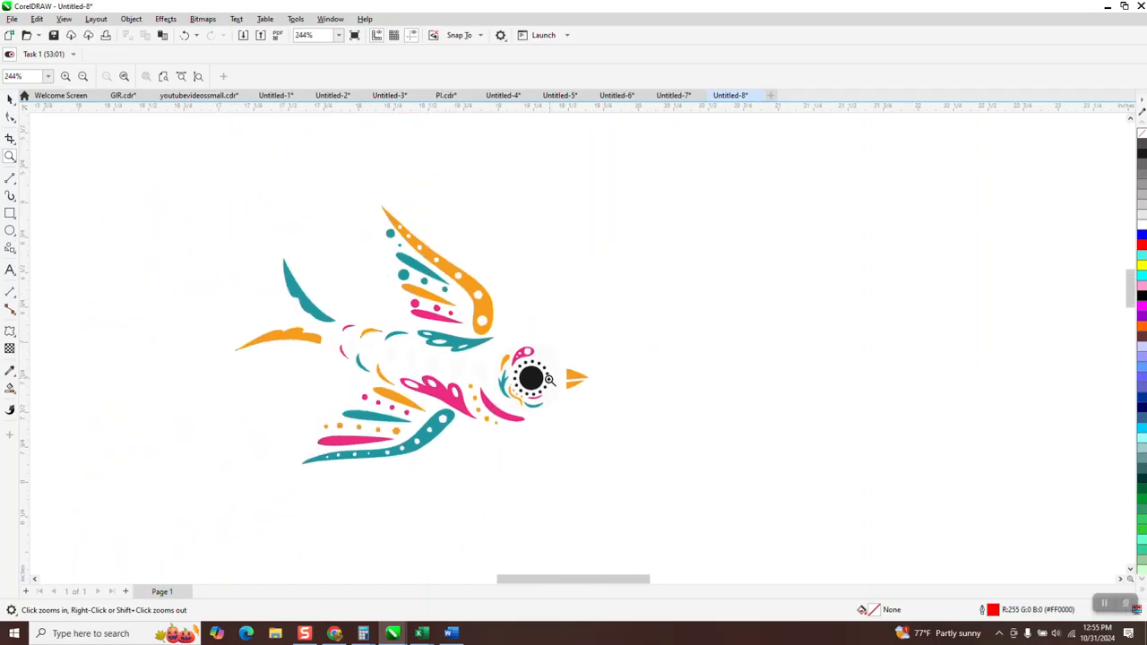
Duplicate the whole coloured bird 4 inches to the right, and give the copy dark hairline outlines with no fill
{"action": "left_click", "coordinate": [9, 100]}
{"action": "scroll", "coordinate": [430, 344], "scroll_direction": "down", "scroll_amount": 1}
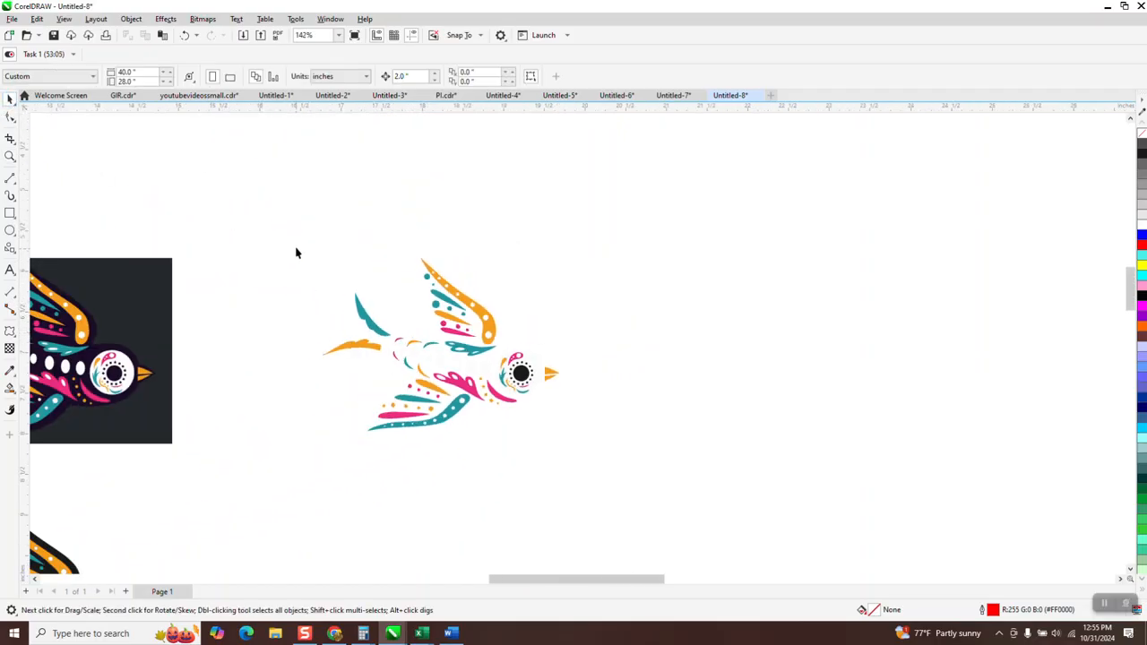
{"action": "left_click_drag", "start_coordinate": [534, 458], "coordinate": [637, 483]}
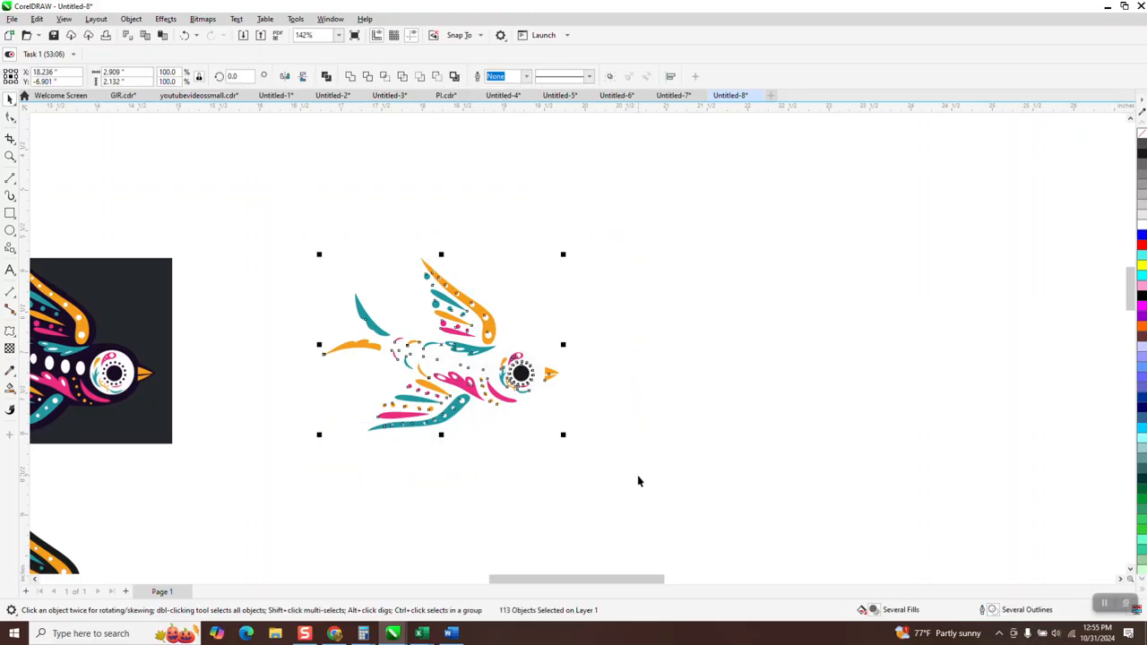
{"action": "key", "text": "ctrl+d"}
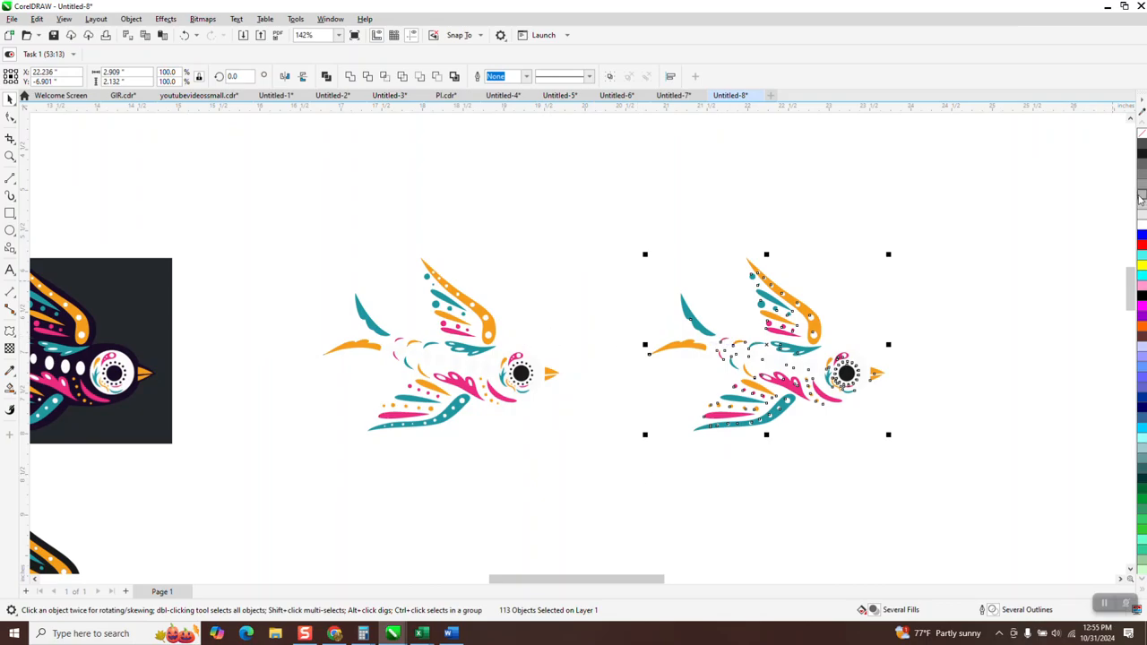
{"action": "left_click", "coordinate": [1141, 134]}
{"action": "right_click", "coordinate": [1141, 152]}
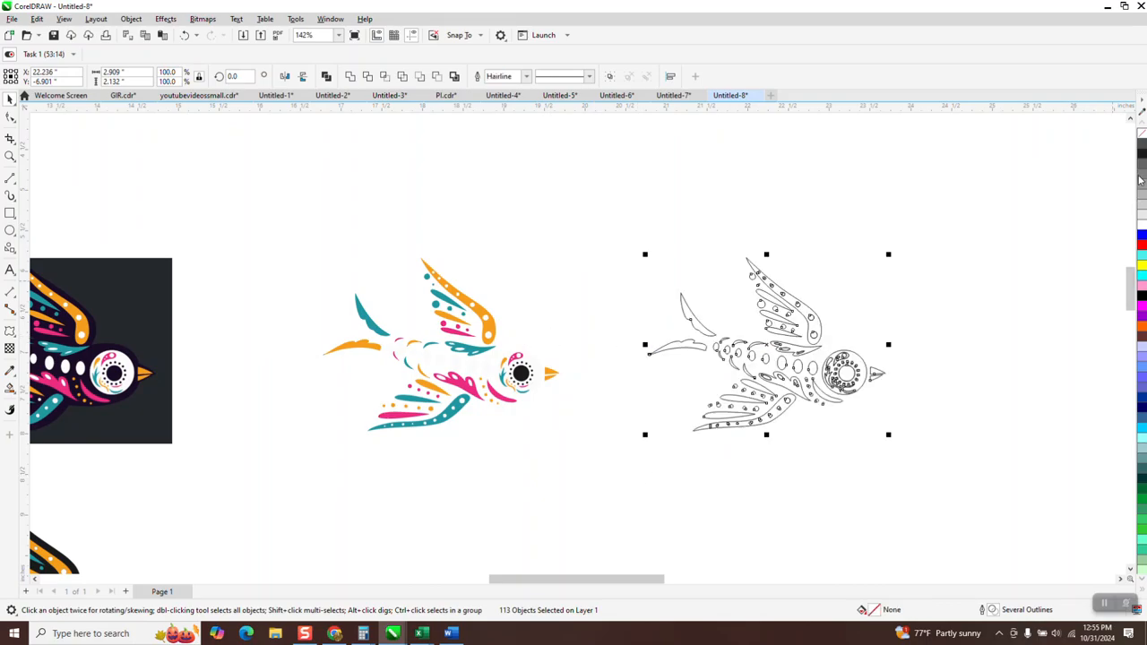
Create a boundary from the outlined bird copy and nudge it 4 inches to the right, clear of the original lines
{"action": "left_click", "coordinate": [454, 77]}
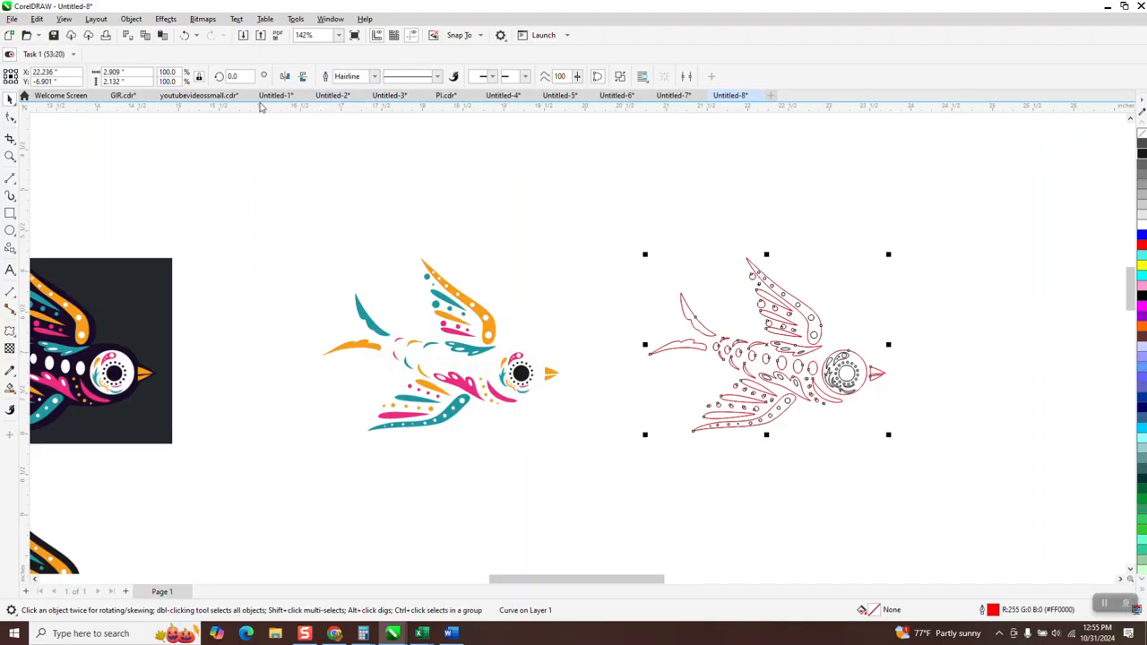
{"action": "scroll", "coordinate": [461, 224], "scroll_direction": "down", "scroll_amount": 1}
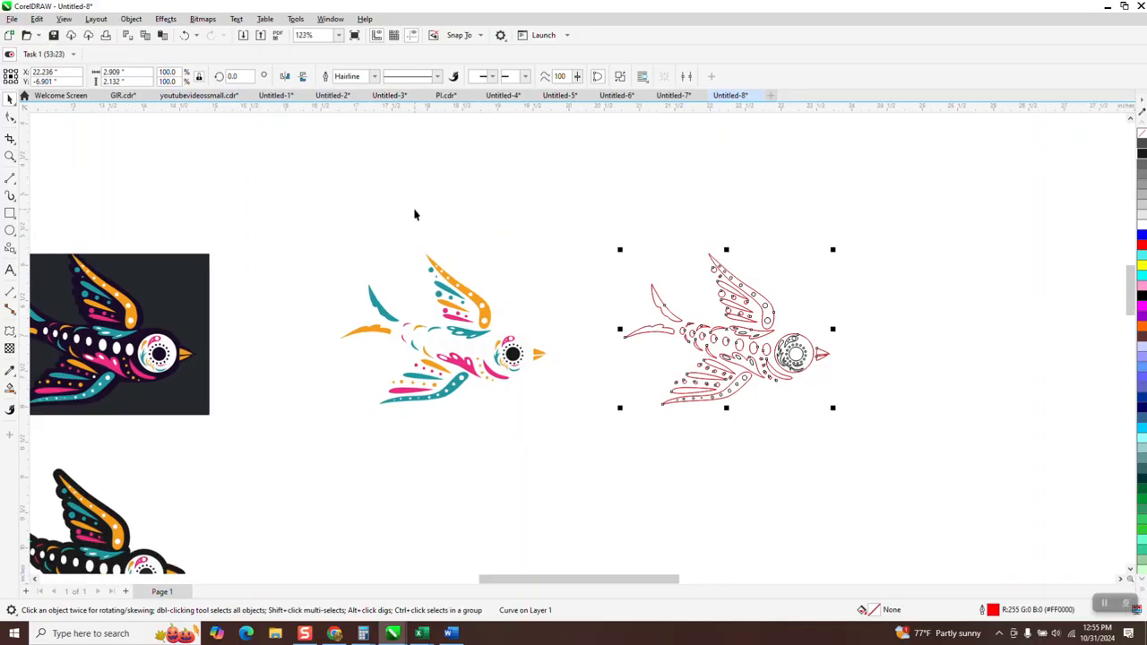
{"action": "key", "text": "Right"}
{"action": "key", "text": "Right"}
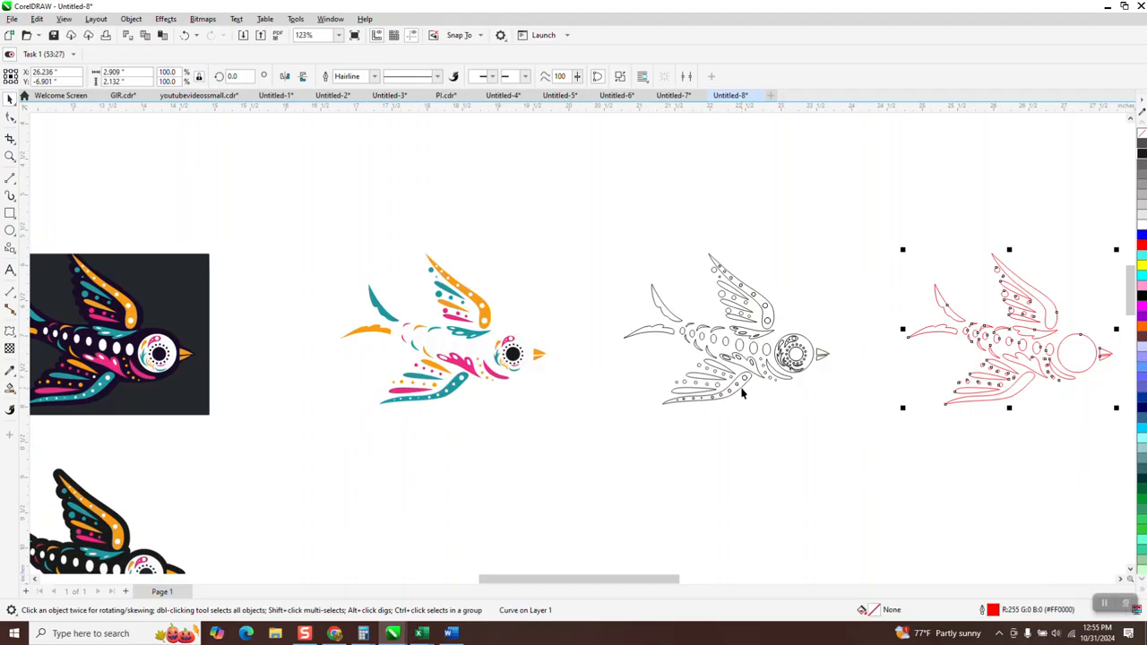
Try a one-step outside contour of 0.08 inches with mitered corners on the red boundary bird, and inspect it around the beak
{"action": "scroll", "coordinate": [741, 393], "scroll_direction": "down", "scroll_amount": 2}
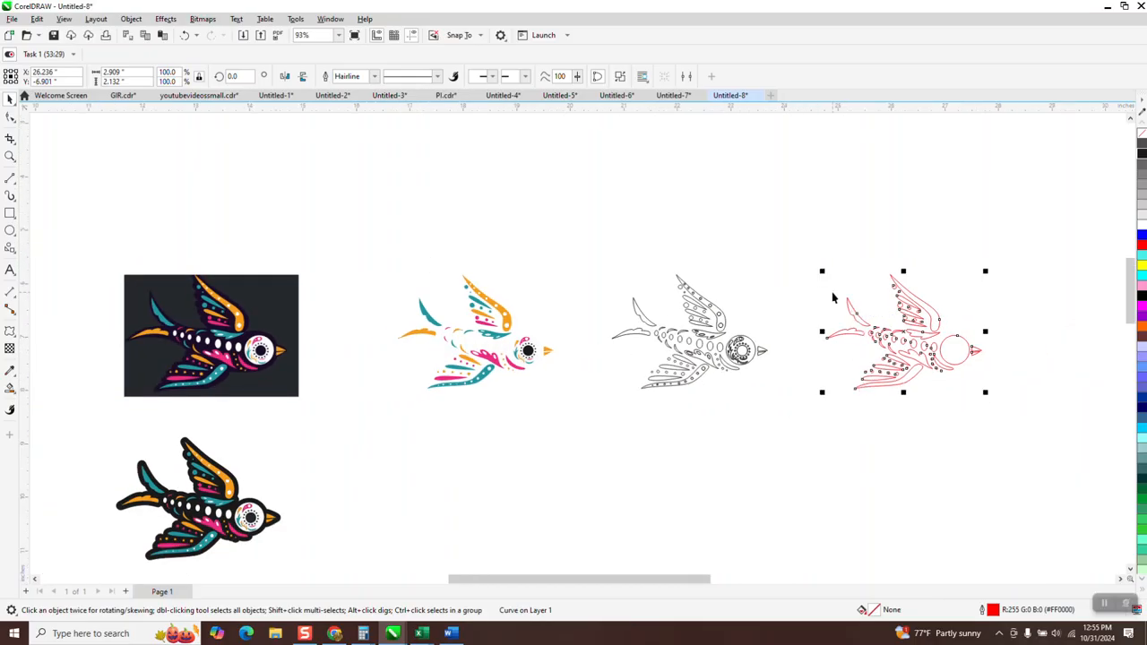
{"action": "left_click", "coordinate": [163, 22]}
{"action": "left_click", "coordinate": [199, 292]}
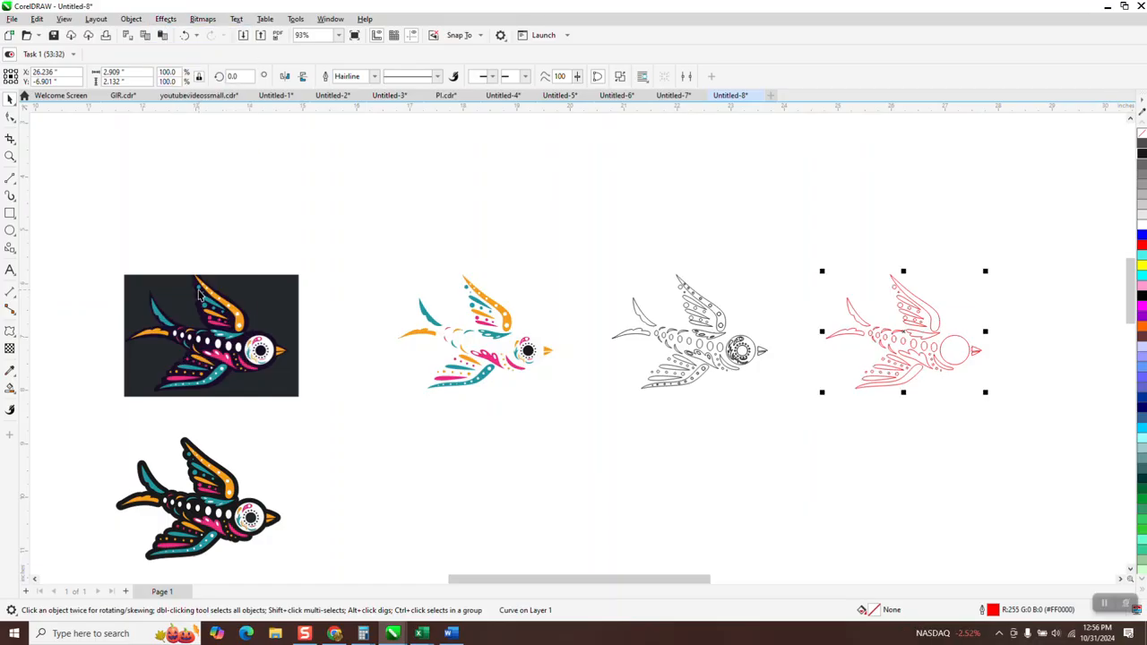
{"action": "left_click", "coordinate": [958, 198]}
{"action": "left_click", "coordinate": [1036, 422]}
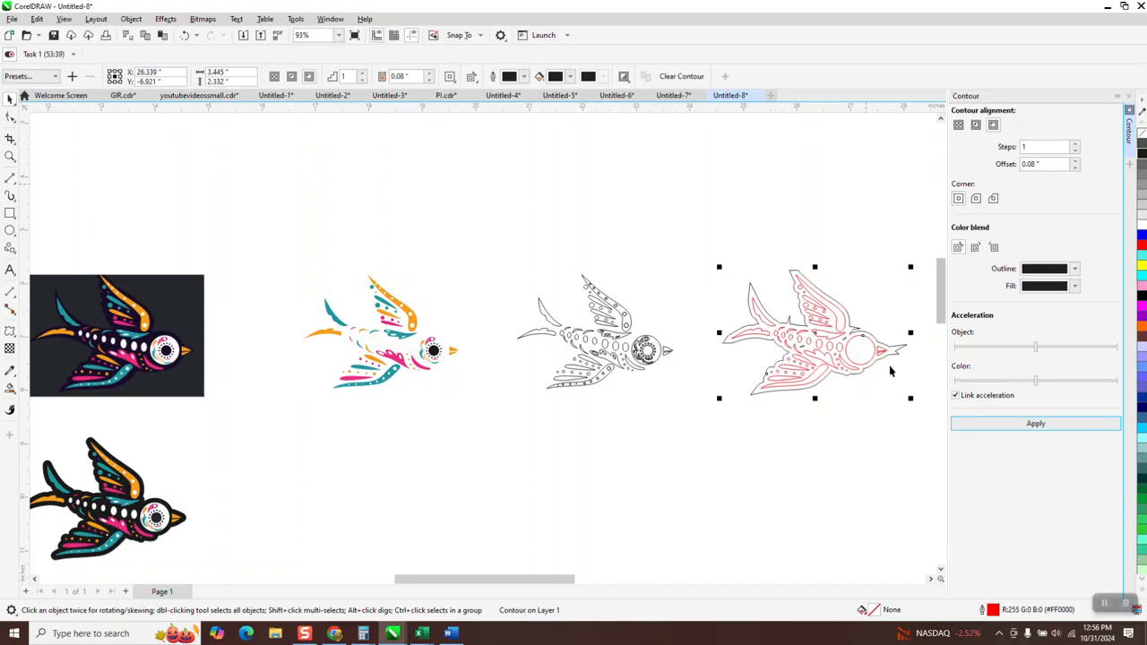
{"action": "left_click", "coordinate": [9, 156]}
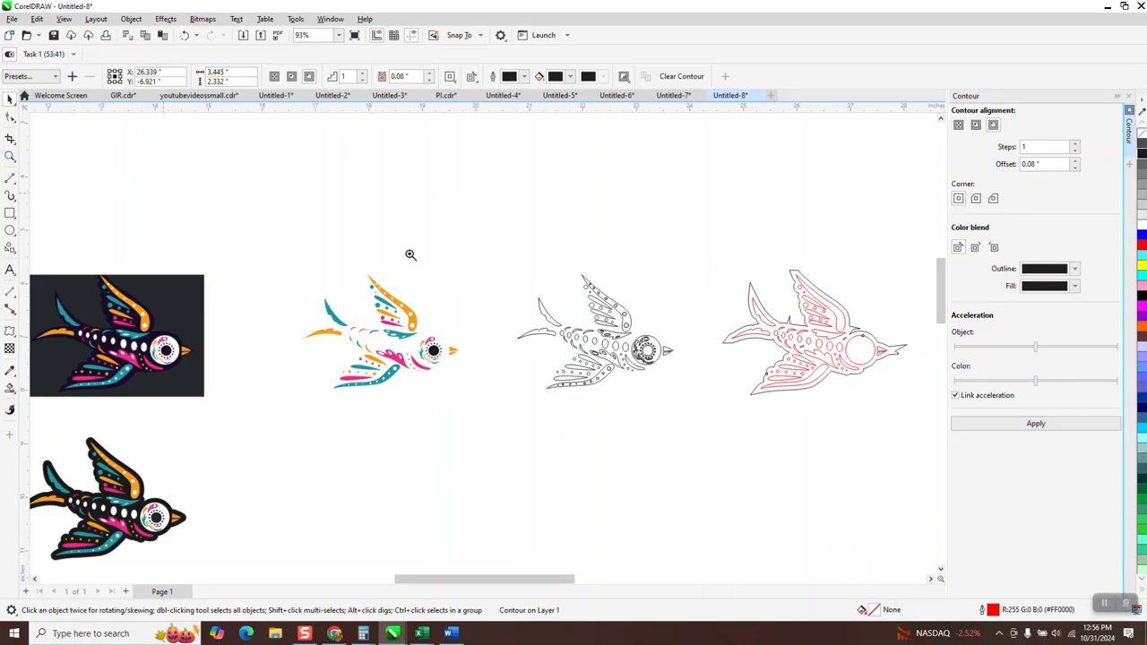
{"action": "left_click_drag", "start_coordinate": [890, 338], "coordinate": [909, 363]}
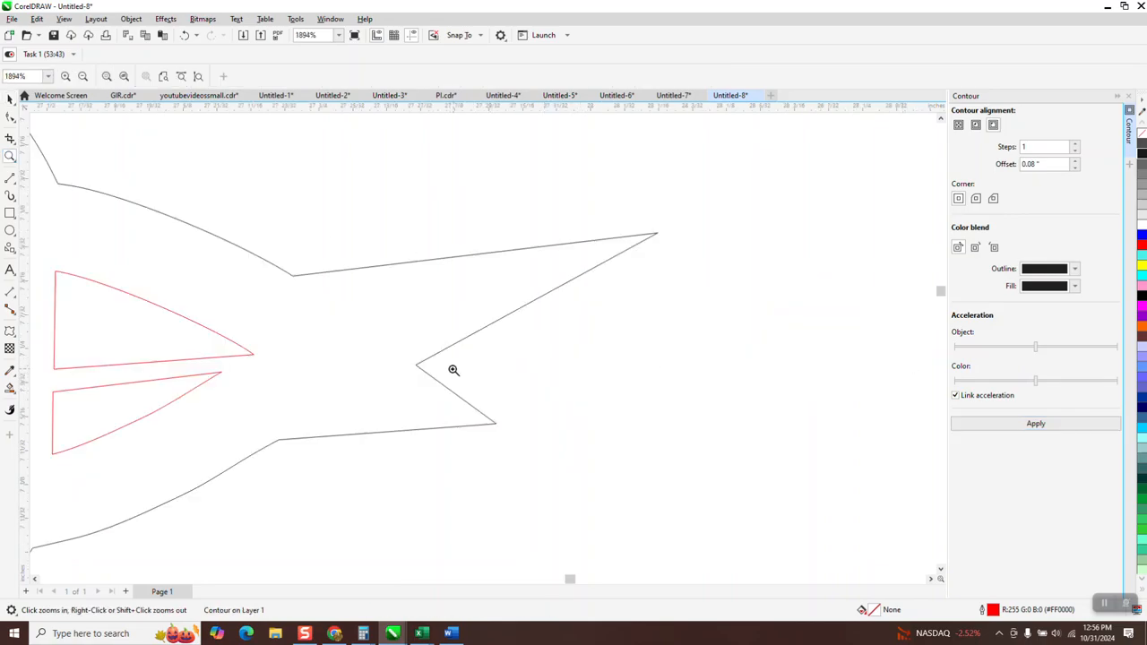
{"action": "scroll", "coordinate": [397, 332], "scroll_direction": "down", "scroll_amount": 3}
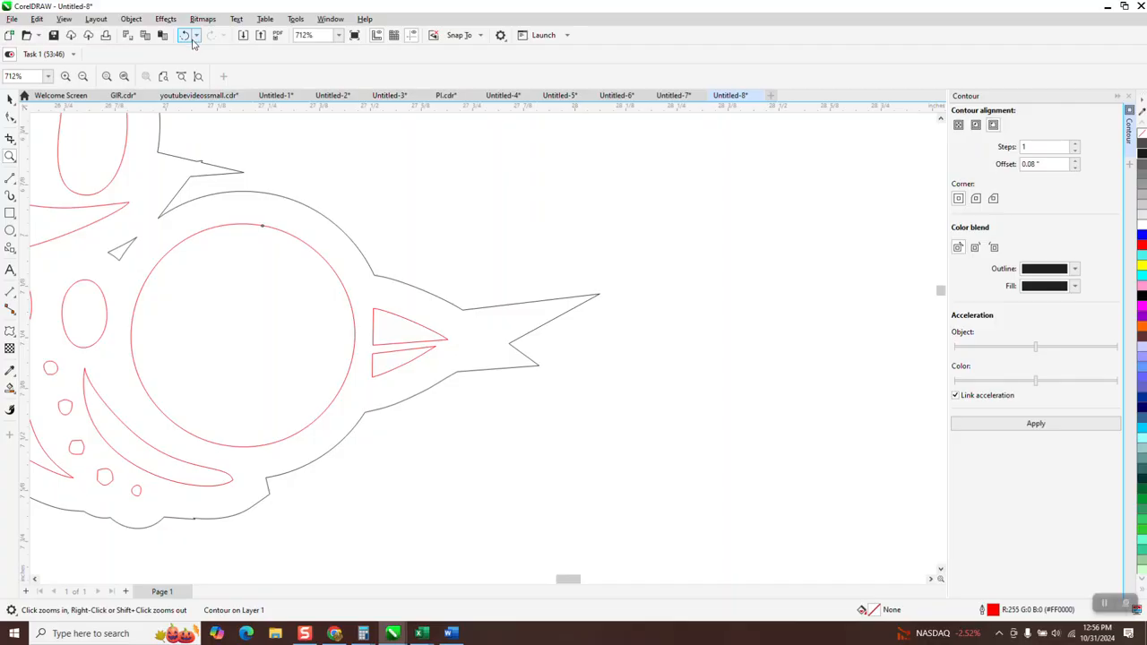
Undo the mitered contour and apply the 0.08-inch outside contour with rounded corners instead
{"action": "key", "text": "ctrl+z"}
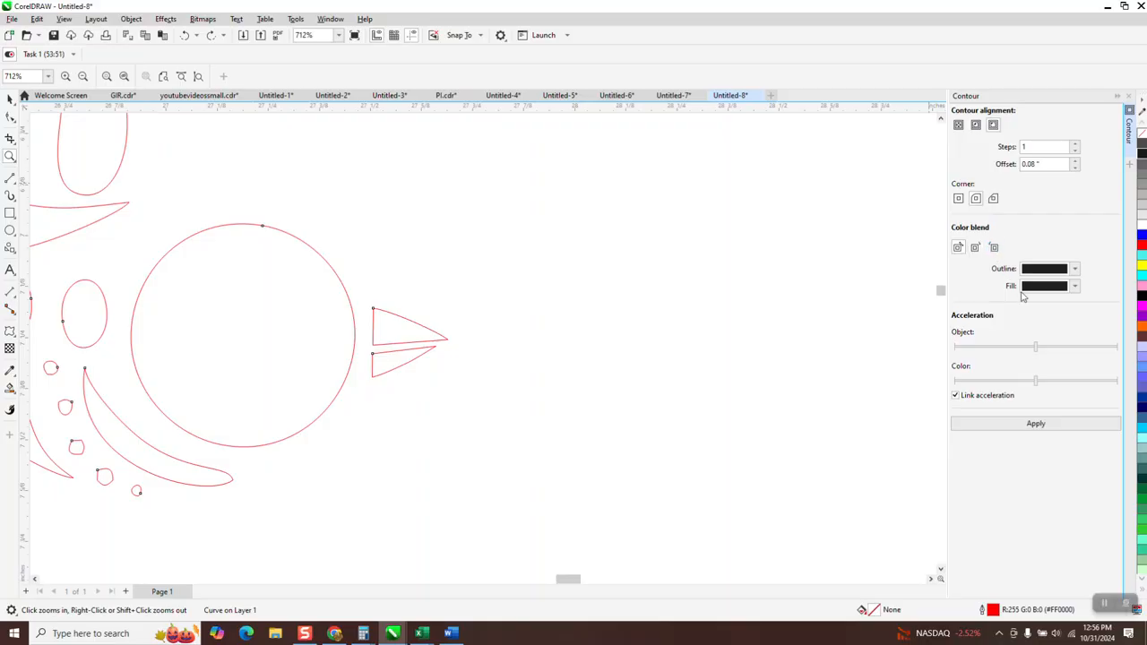
{"action": "left_click", "coordinate": [1050, 424]}
{"action": "scroll", "coordinate": [904, 287], "scroll_direction": "down", "scroll_amount": 8}
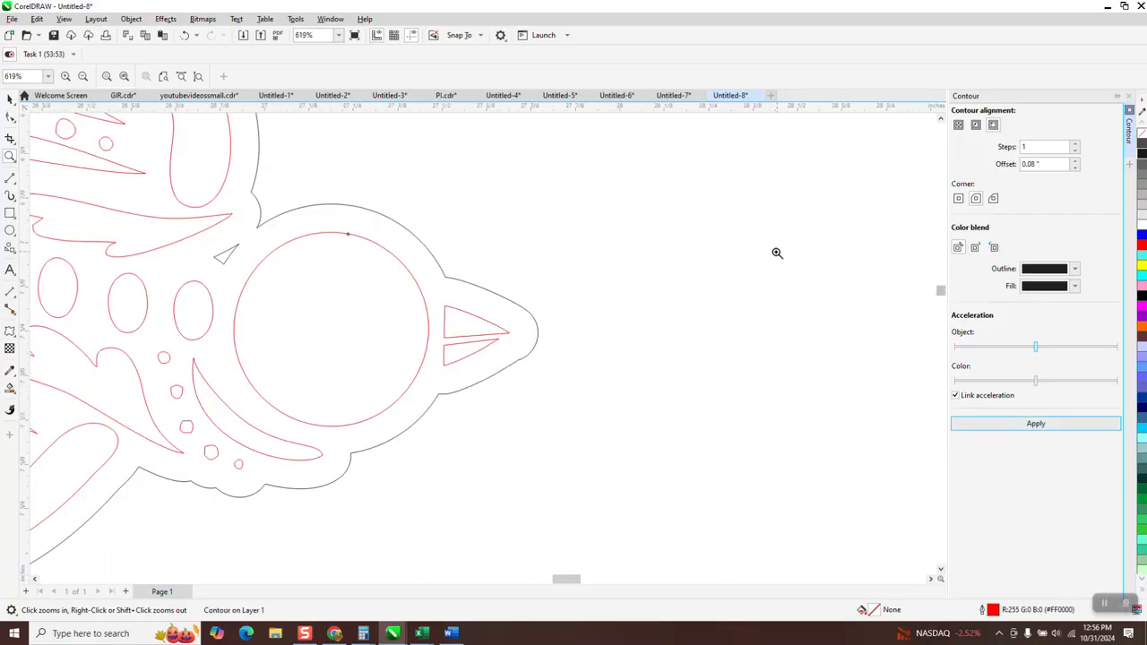
Break the contour apart from the red boundary bird and nudge the outer outline 4 inches to the right
{"action": "left_click", "coordinate": [10, 98]}
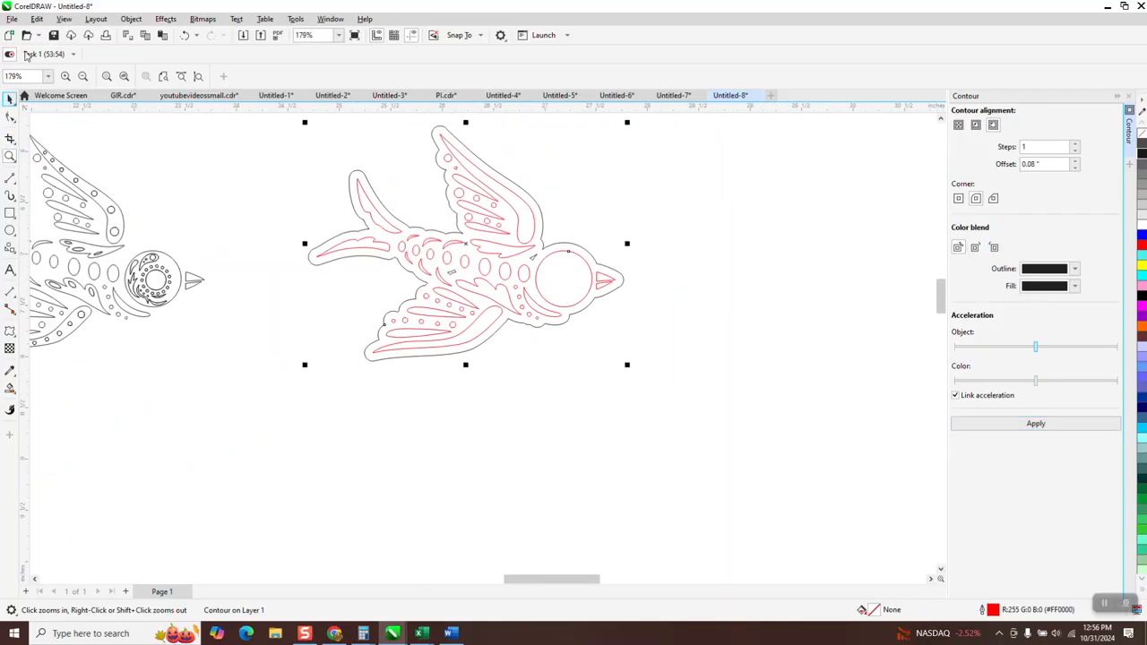
{"action": "left_click", "coordinate": [131, 20]}
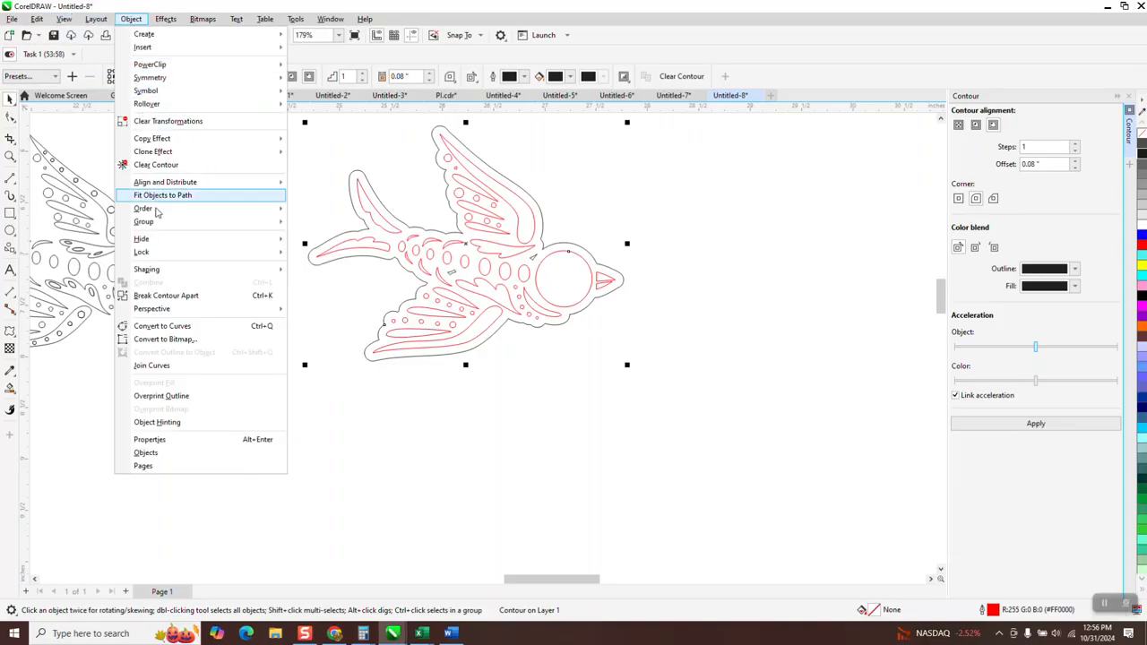
{"action": "left_click", "coordinate": [171, 297]}
{"action": "left_click", "coordinate": [653, 260]}
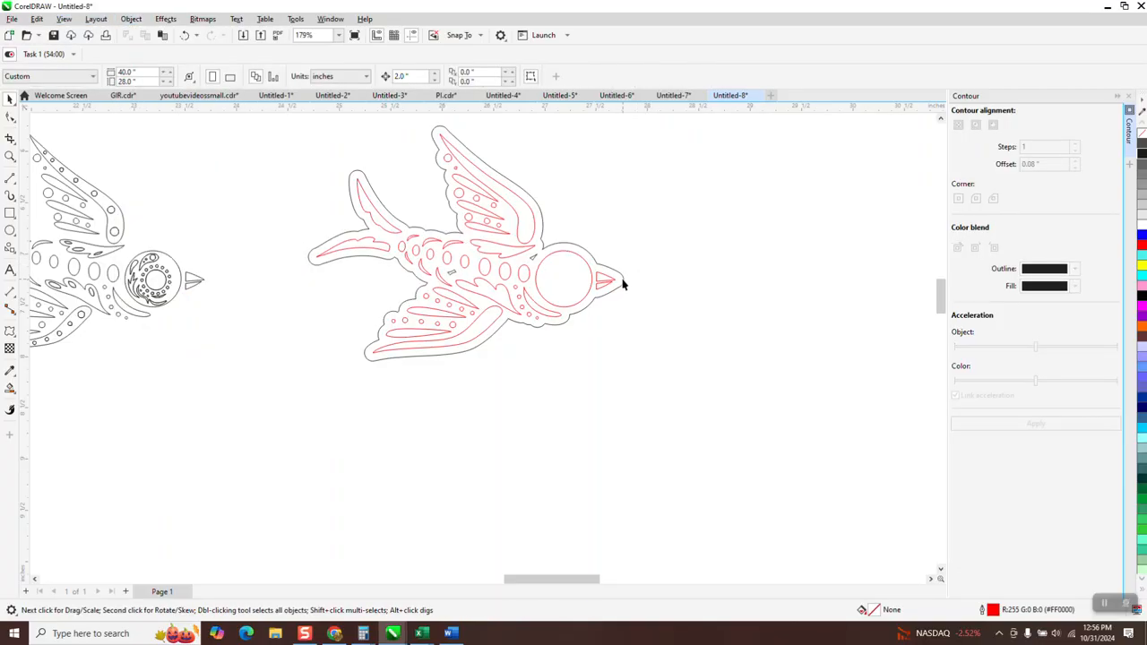
{"action": "left_click", "coordinate": [623, 281]}
{"action": "key", "text": "Right"}
{"action": "key", "text": "Right"}
{"action": "scroll", "coordinate": [627, 325], "scroll_direction": "down", "scroll_amount": 3}
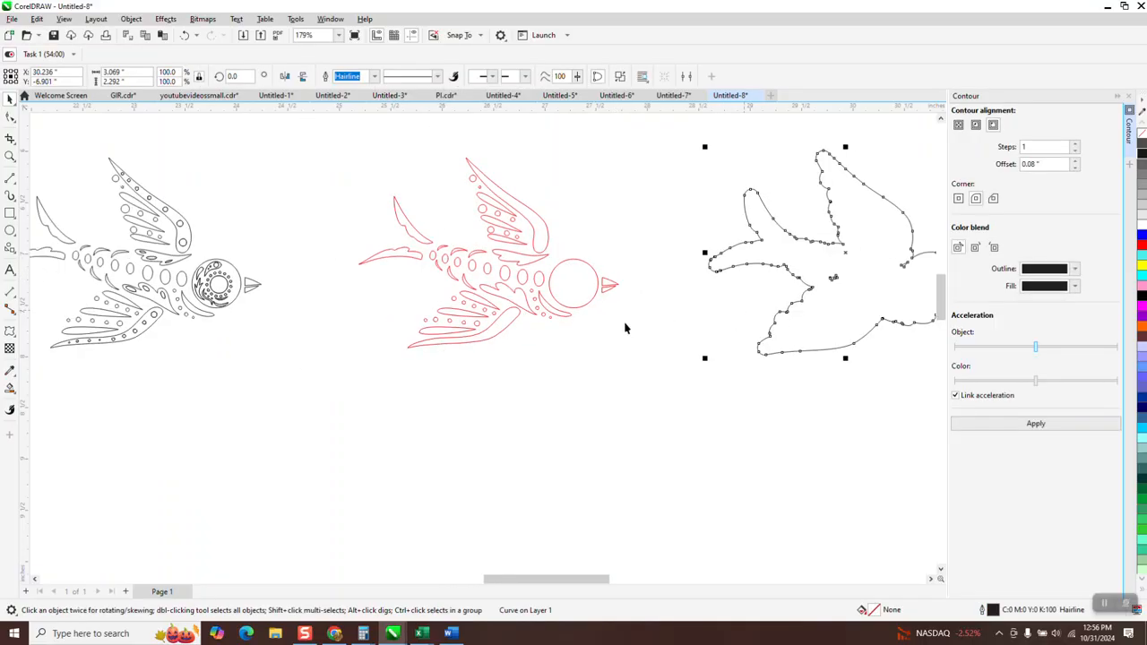
Break the separated outline curve apart and delete the small leftover shapes inside the bird silhouette
{"action": "left_click", "coordinate": [127, 21]}
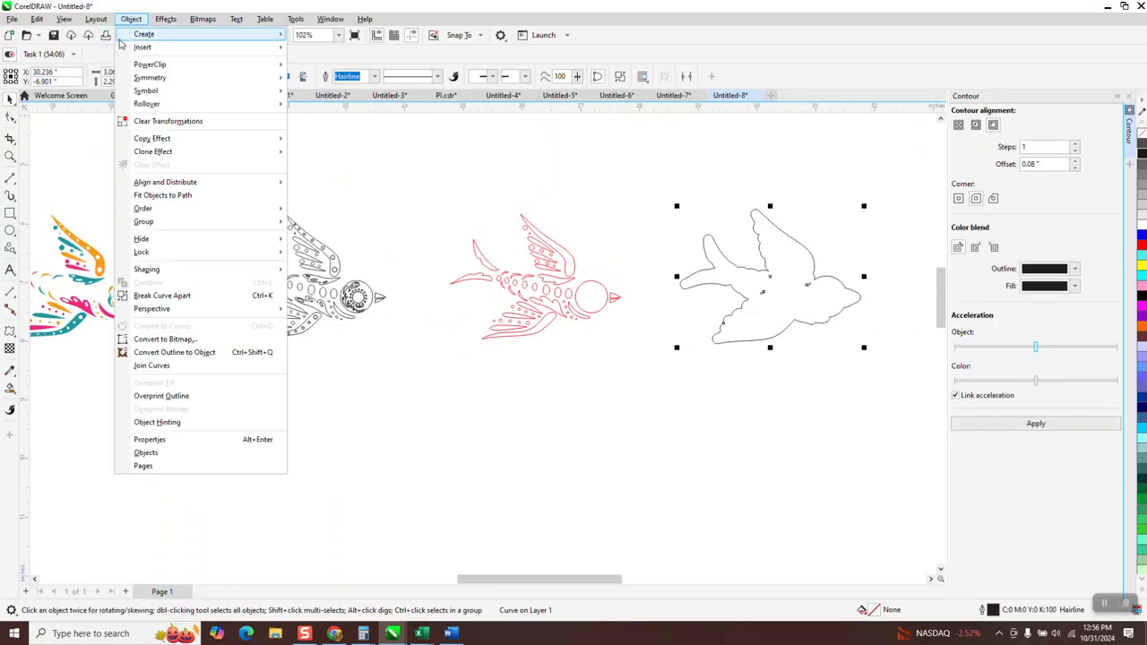
{"action": "left_click", "coordinate": [167, 301]}
{"action": "left_click", "coordinate": [646, 176]}
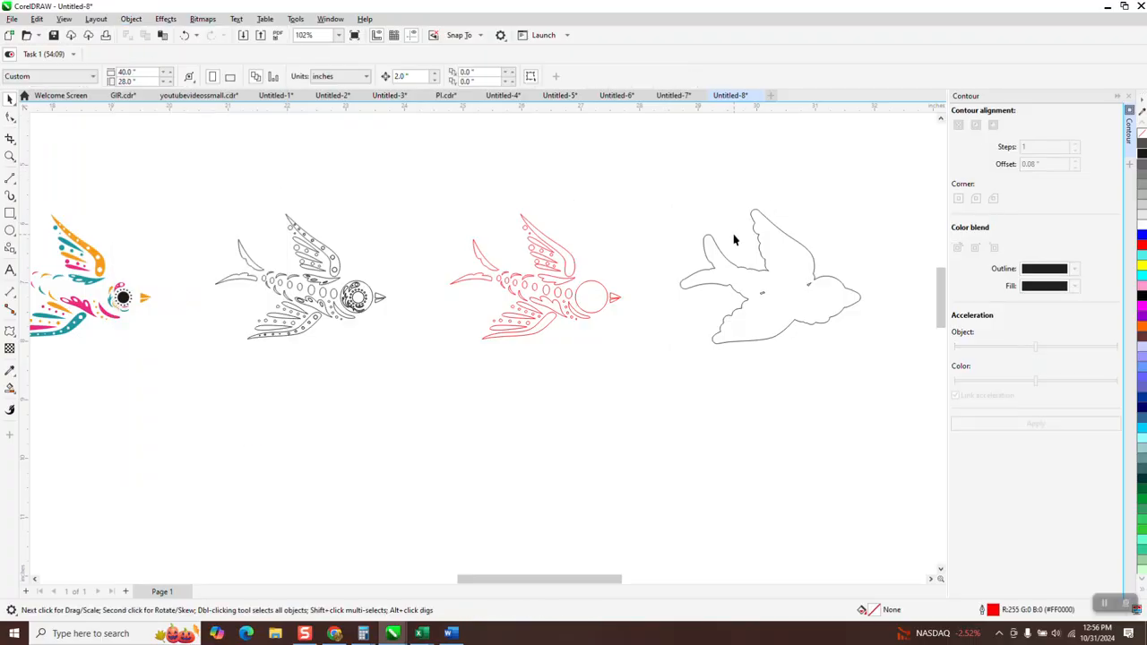
{"action": "left_click", "coordinate": [813, 308]}
{"action": "key", "text": "Delete"}
{"action": "scroll", "coordinate": [813, 298], "scroll_direction": "down", "scroll_amount": 3}
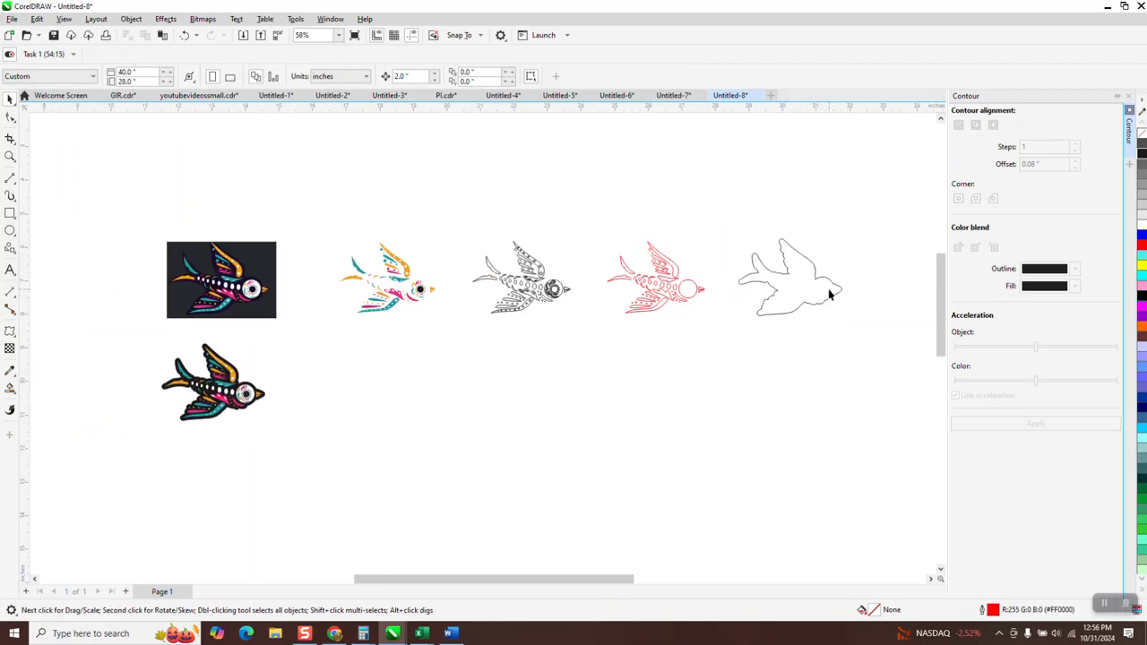
Fill the bird silhouette with near-black #1A1A1A and nudge it 12 inches to the left, over the coloured bird
{"action": "left_click", "coordinate": [830, 293]}
{"action": "left_click", "coordinate": [1142, 154]}
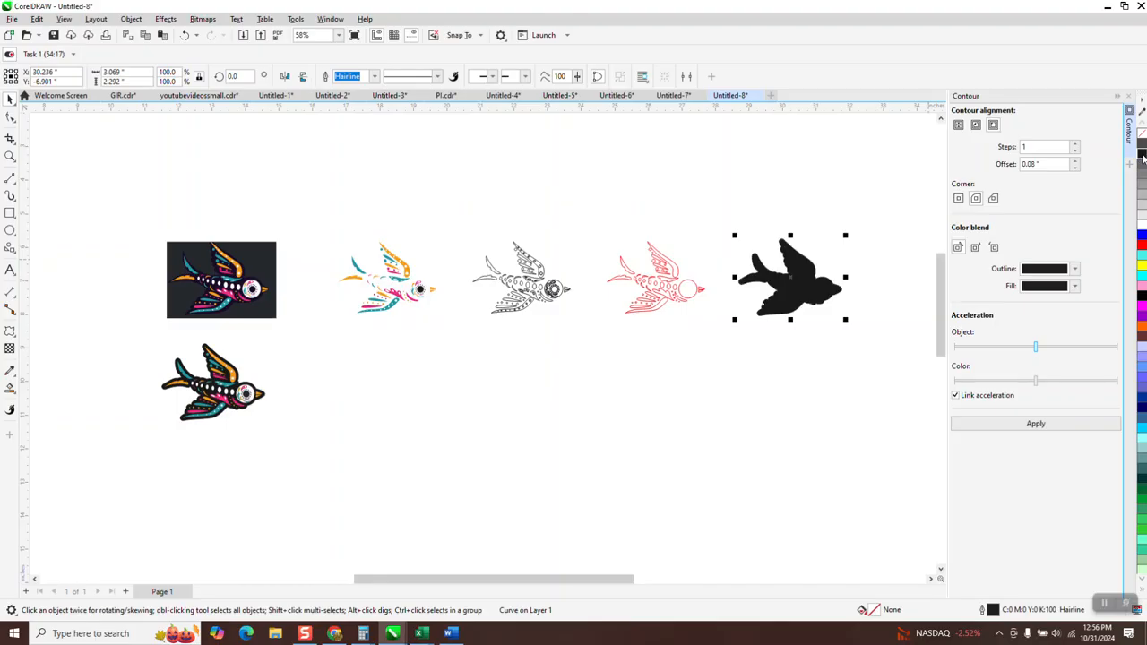
{"action": "key", "text": "Left"}
{"action": "key", "text": "Left"}
{"action": "key", "text": "Left"}
{"action": "key", "text": "Left"}
{"action": "key", "text": "Left"}
{"action": "key", "text": "Left"}
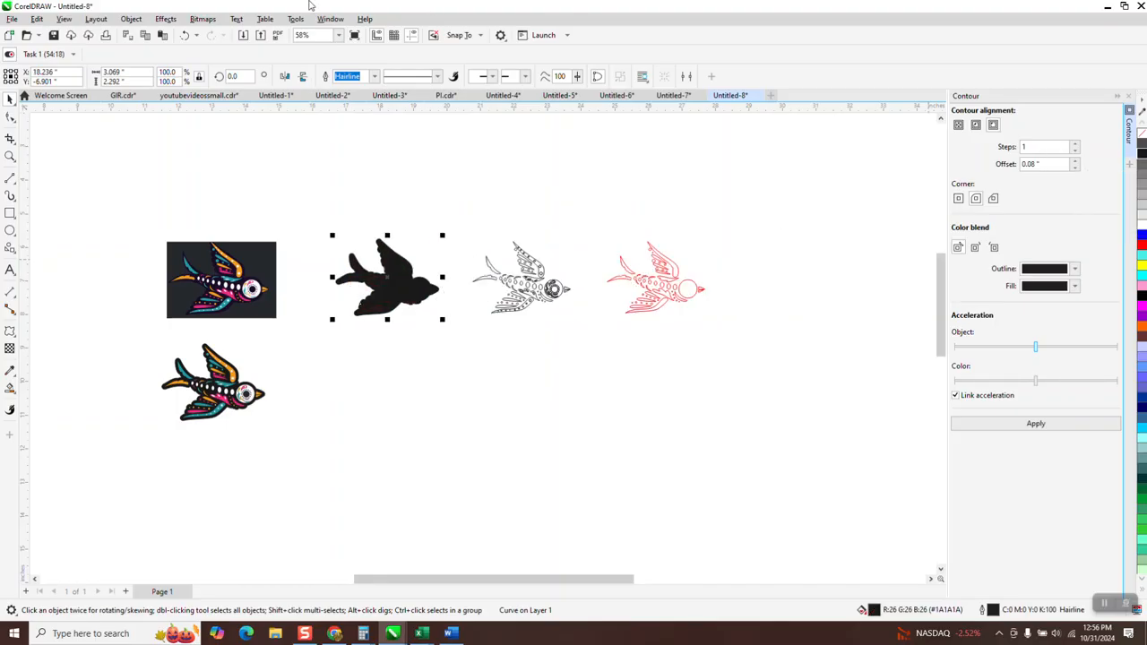
Send the near-black silhouette to the back of the page, behind the coloured bird shapes
{"action": "left_click", "coordinate": [128, 22]}
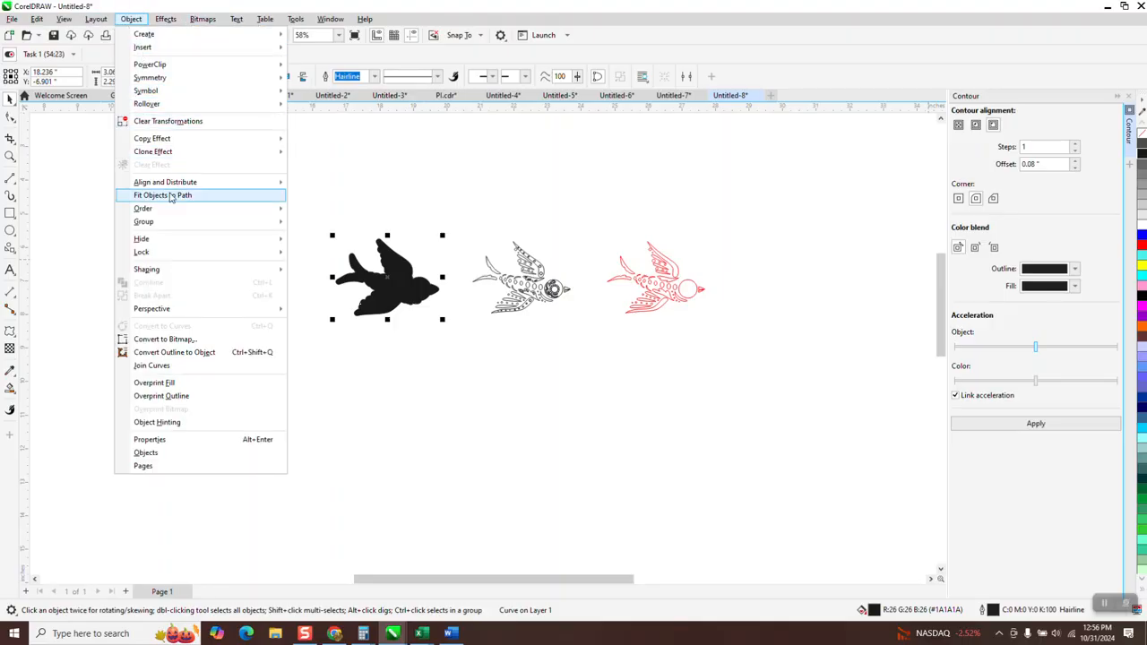
{"action": "mouse_move", "coordinate": [172, 209]}
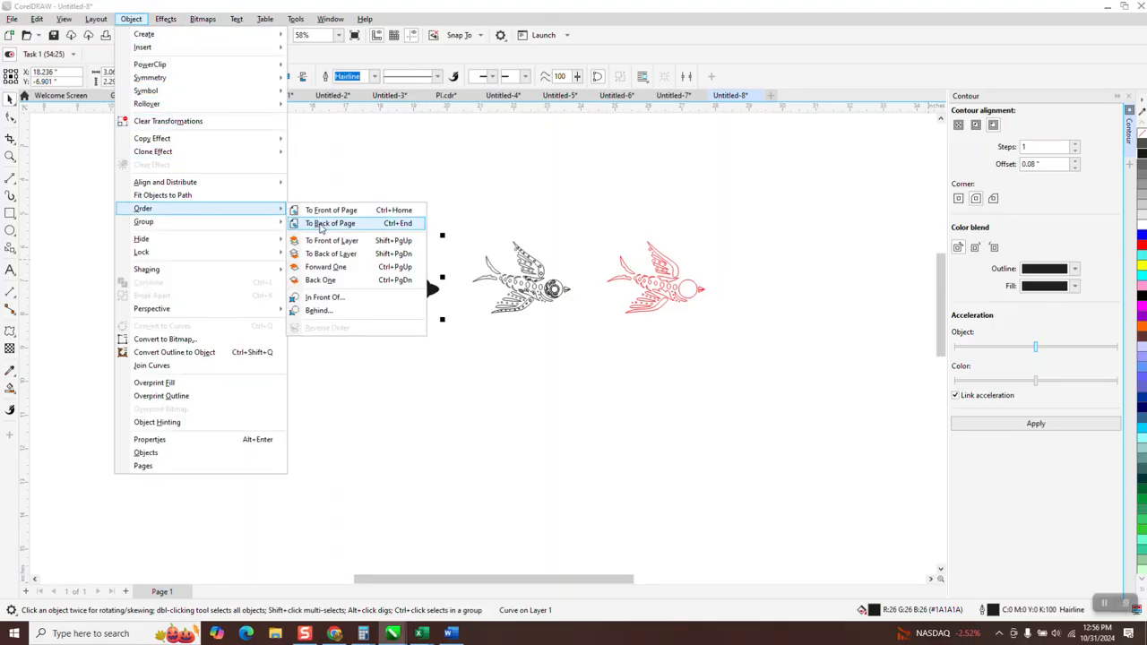
{"action": "left_click", "coordinate": [320, 224]}
{"action": "left_click", "coordinate": [10, 156]}
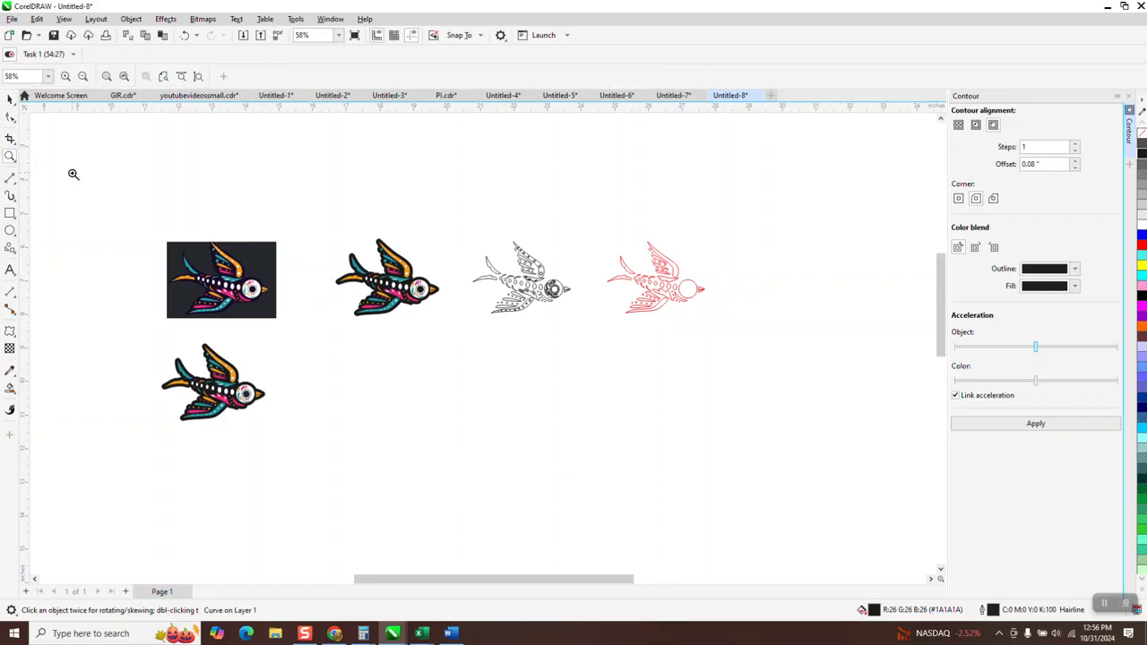
{"action": "left_click_drag", "start_coordinate": [304, 237], "coordinate": [502, 334]}
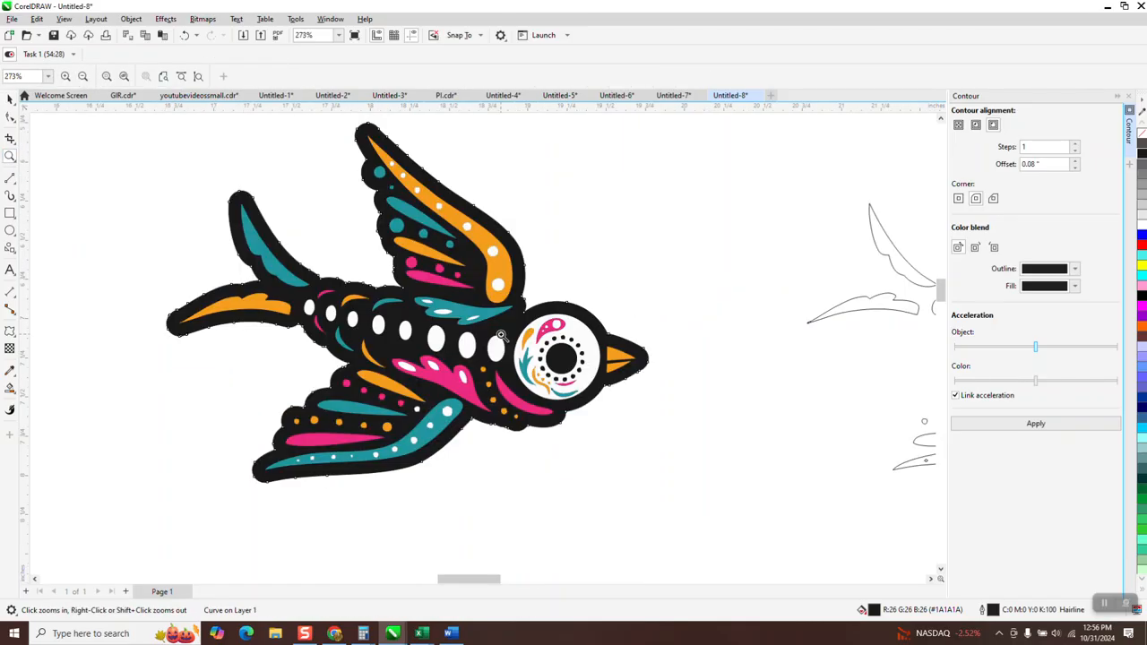
Pull out the end node of the silhouette's upper tail feather and convert both tip segments to straight lines
{"action": "left_click", "coordinate": [10, 118]}
{"action": "left_click", "coordinate": [10, 156]}
{"action": "left_click_drag", "start_coordinate": [176, 179], "coordinate": [329, 258]}
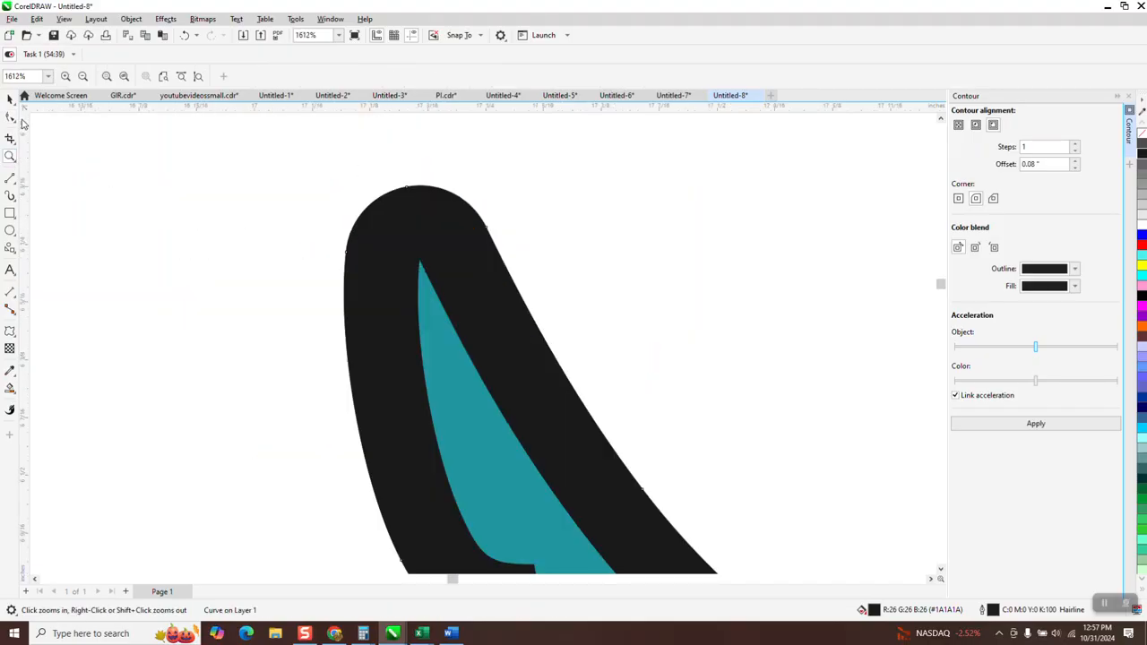
{"action": "left_click", "coordinate": [10, 118]}
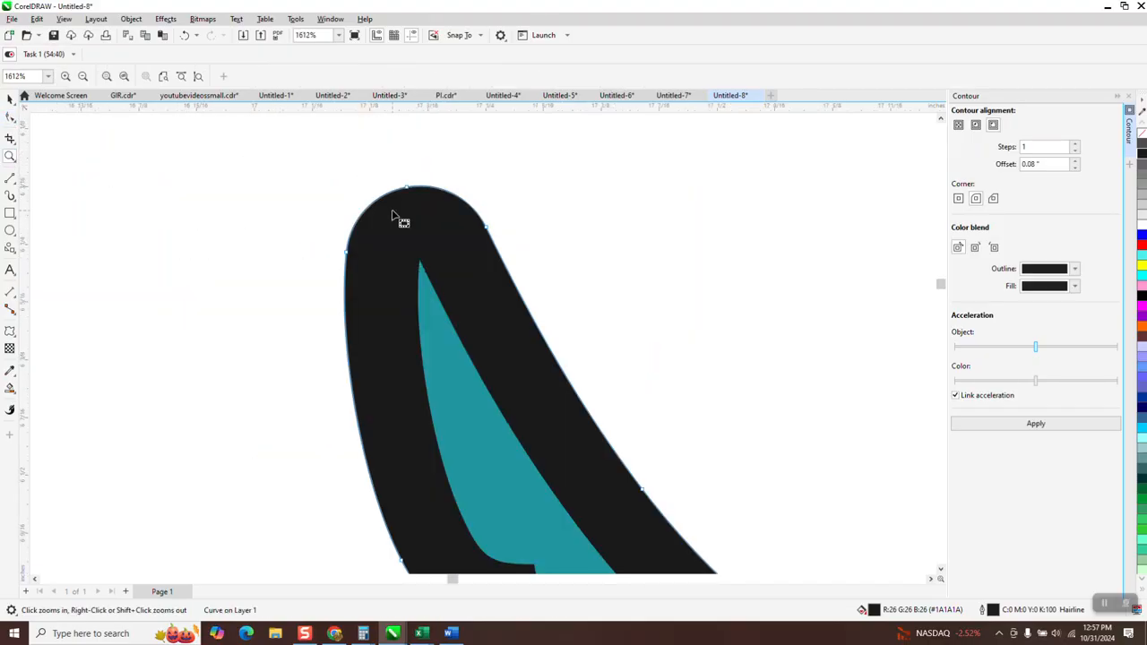
{"action": "left_click", "coordinate": [406, 189]}
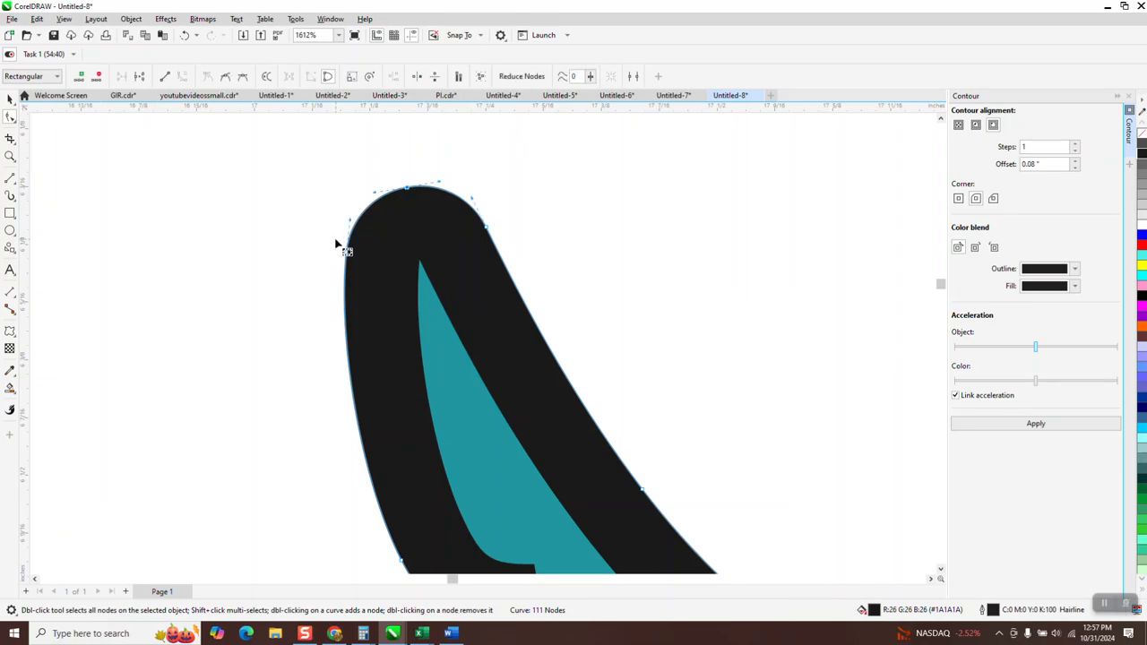
{"action": "left_click_drag", "start_coordinate": [415, 192], "coordinate": [401, 142]}
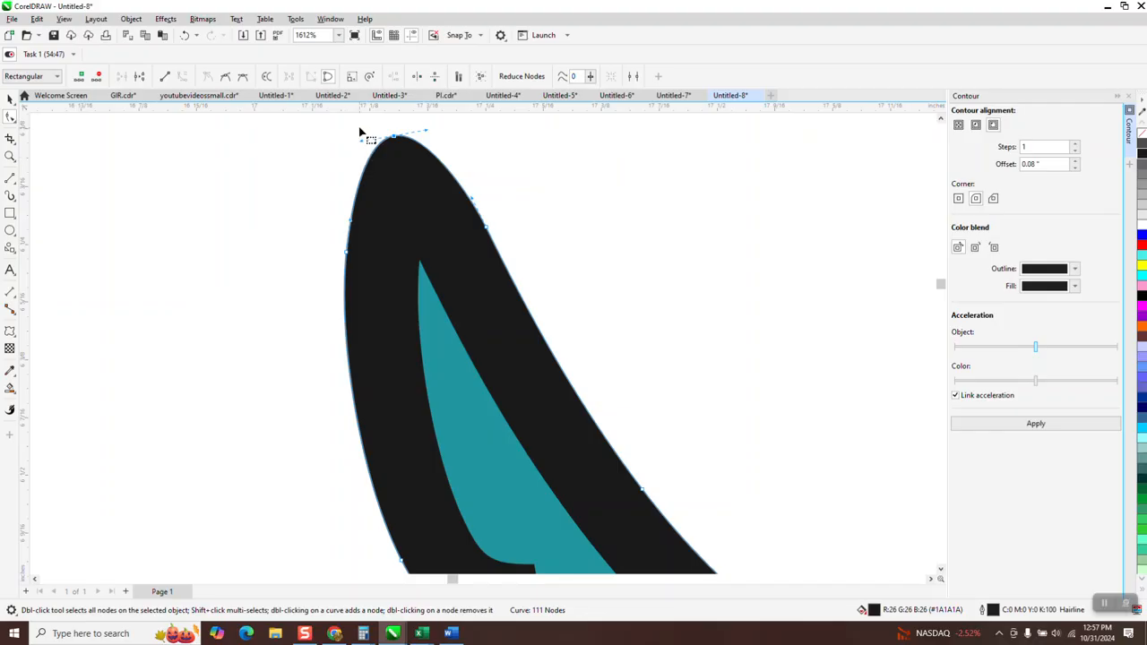
{"action": "right_click", "coordinate": [395, 141]}
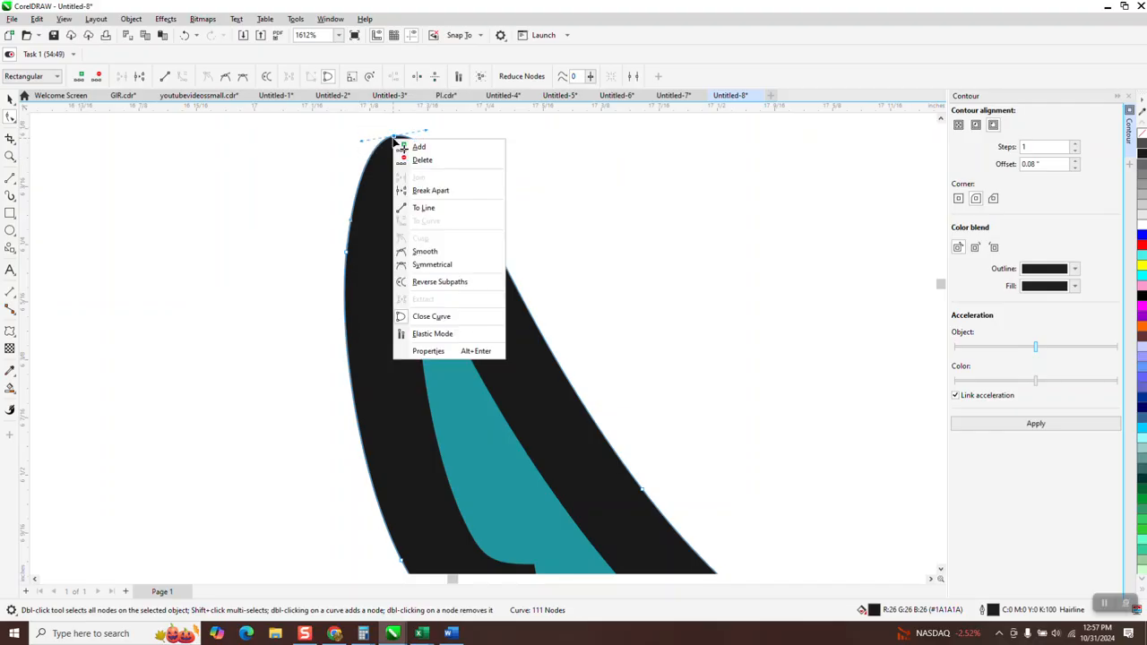
{"action": "left_click", "coordinate": [421, 208]}
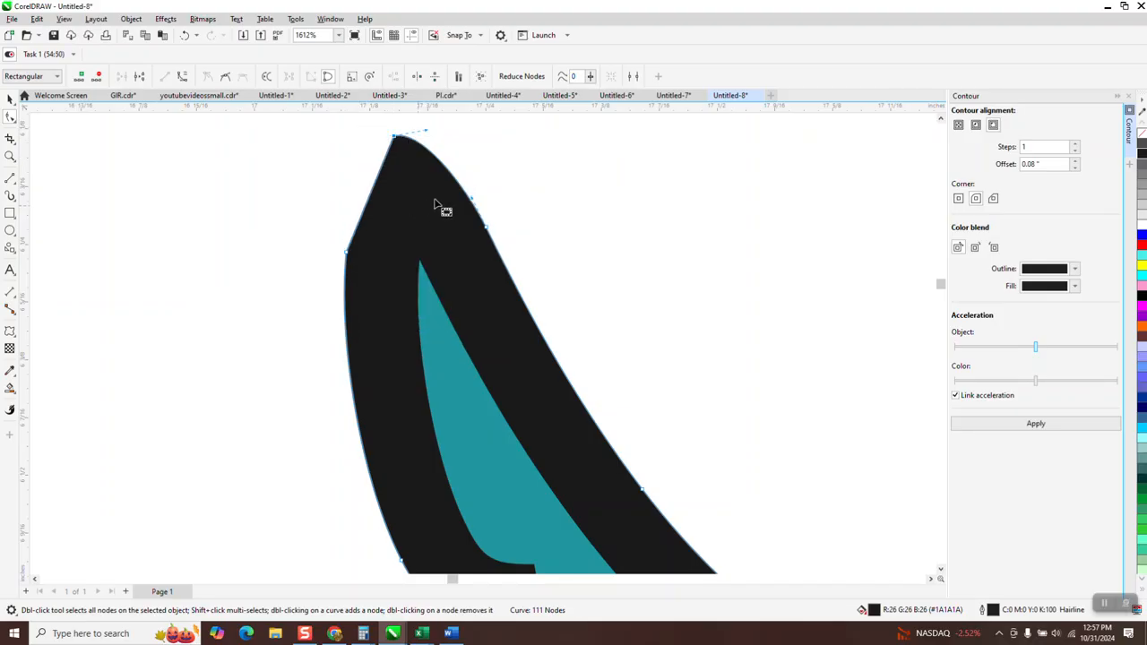
{"action": "left_click_drag", "start_coordinate": [509, 211], "coordinate": [475, 244]}
{"action": "right_click", "coordinate": [486, 230]}
{"action": "left_click", "coordinate": [530, 296]}
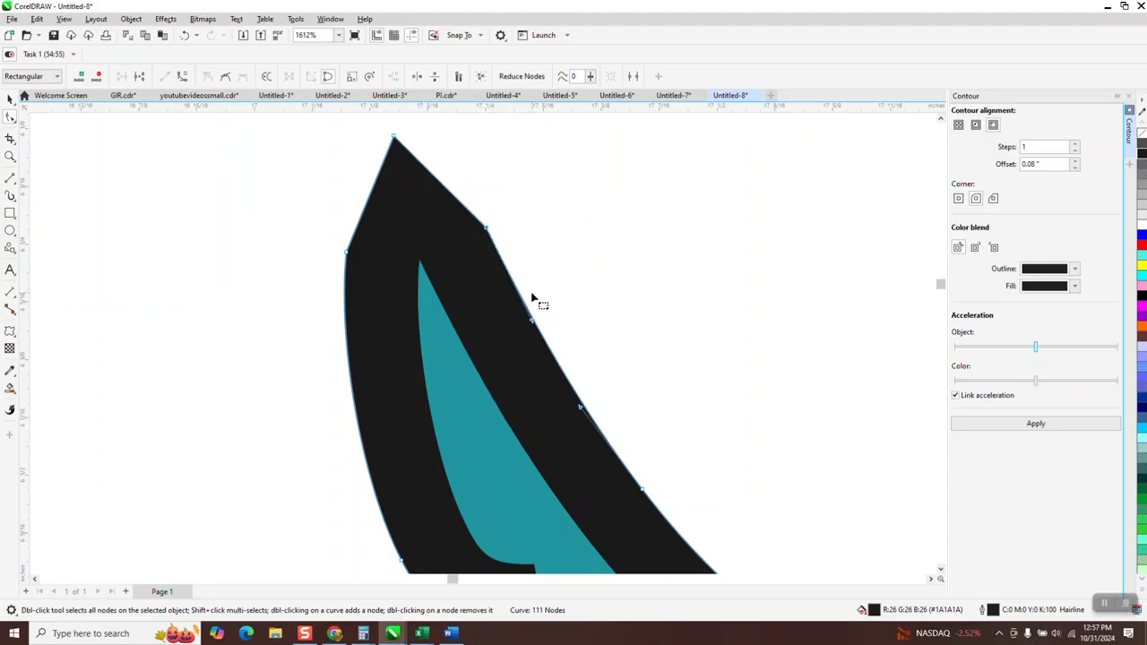
Try to refine the upper tail feather's tip by extending its point and moving the neighbouring nodes inward
{"action": "left_click_drag", "start_coordinate": [394, 138], "coordinate": [390, 124]}
{"action": "left_click_drag", "start_coordinate": [486, 229], "coordinate": [477, 236]}
{"action": "left_click", "coordinate": [346, 254]}
{"action": "left_click_drag", "start_coordinate": [354, 262], "coordinate": [383, 224]}
{"action": "scroll", "coordinate": [376, 215], "scroll_direction": "down", "scroll_amount": 2}
{"action": "scroll", "coordinate": [511, 286], "scroll_direction": "down", "scroll_amount": 3}
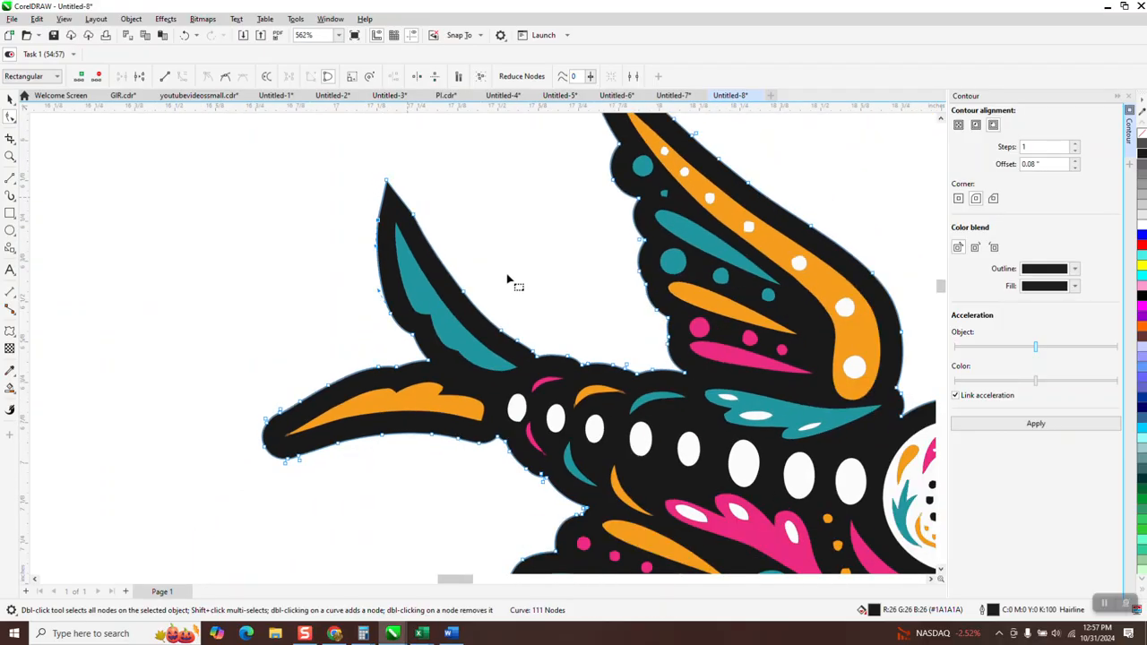
Undo the latest node edits on the silhouette's upper tail feather
{"action": "right_click", "coordinate": [507, 306]}
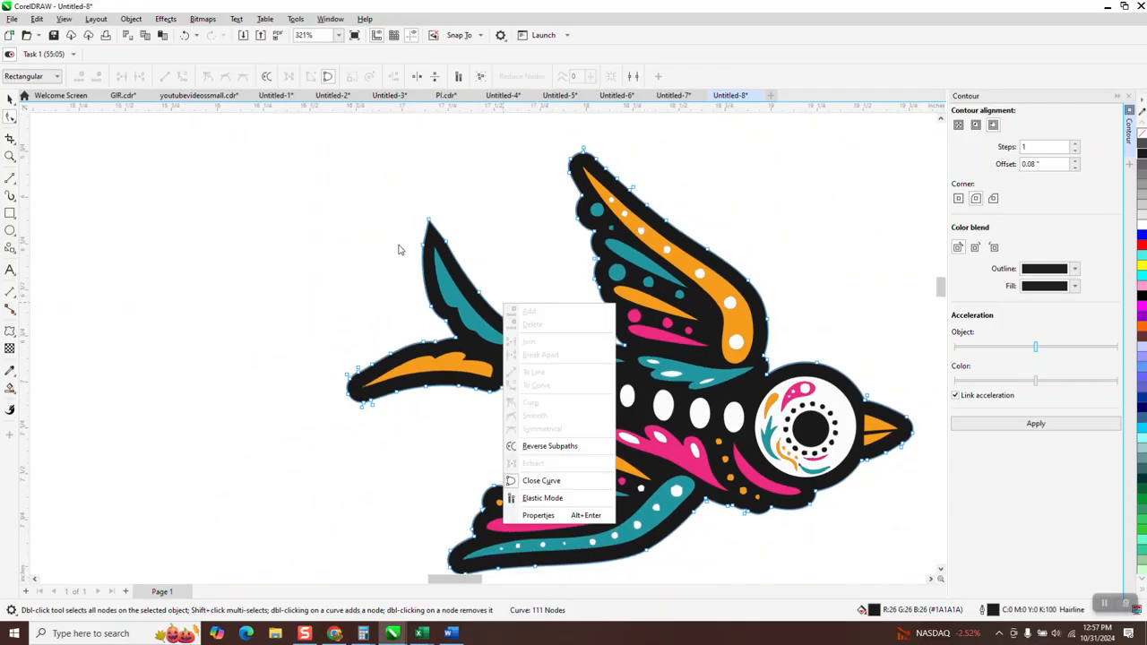
{"action": "double_click", "coordinate": [10, 101]}
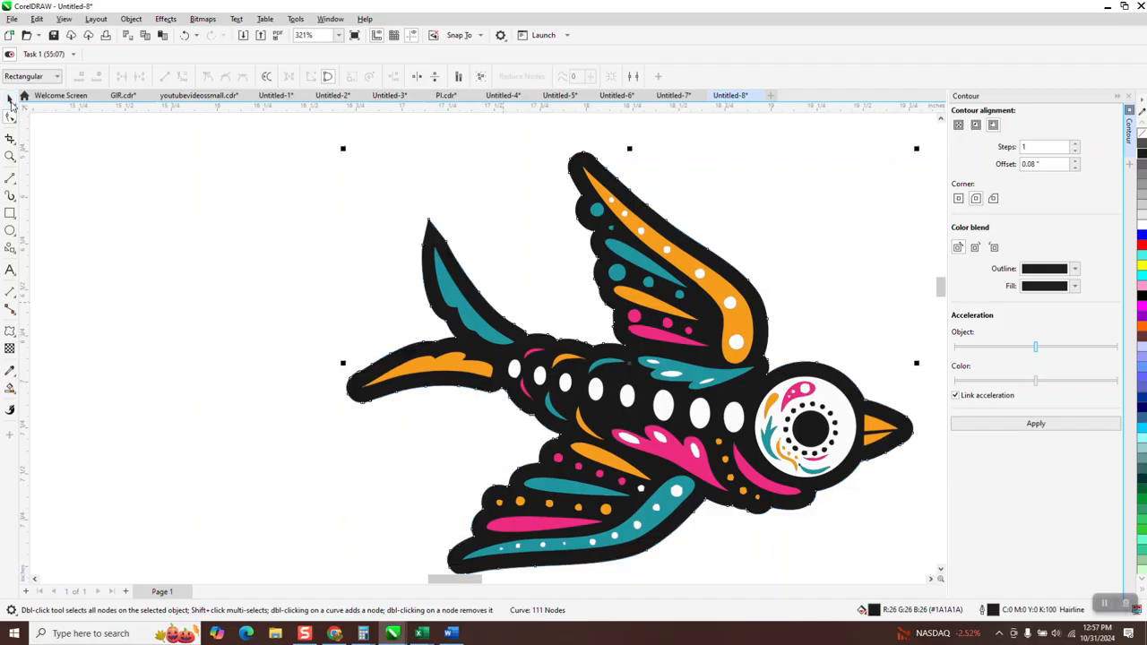
{"action": "left_click", "coordinate": [185, 35]}
{"action": "left_click", "coordinate": [185, 35]}
{"action": "left_click", "coordinate": [185, 35]}
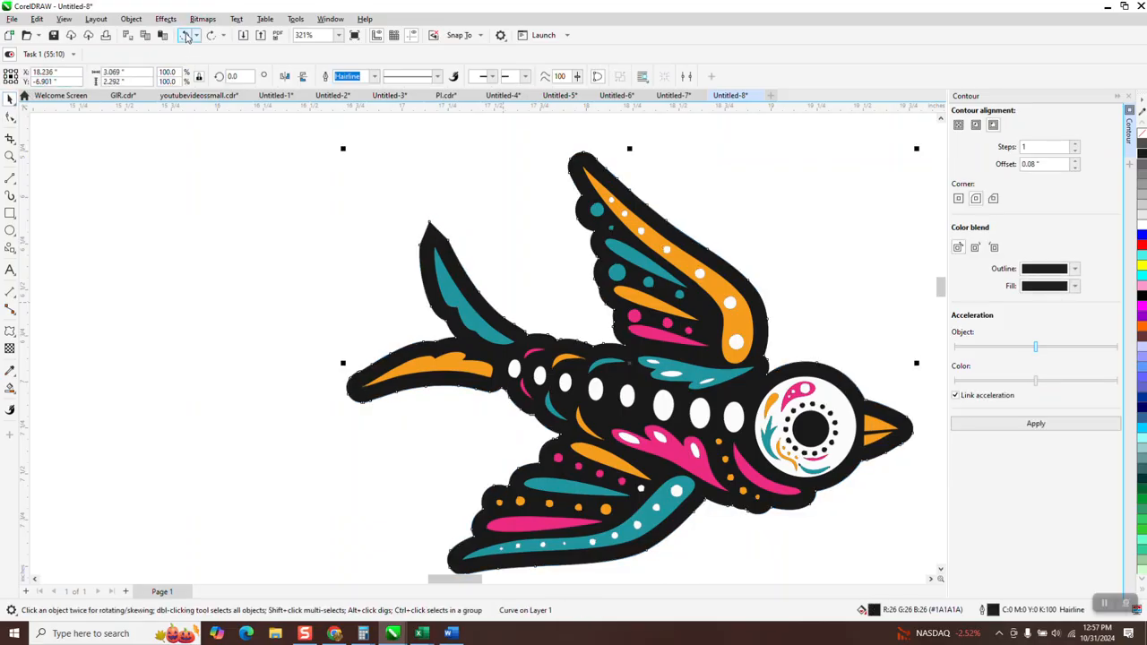
{"action": "left_click", "coordinate": [185, 35]}
{"action": "scroll", "coordinate": [141, 108], "scroll_direction": "down", "scroll_amount": 2}
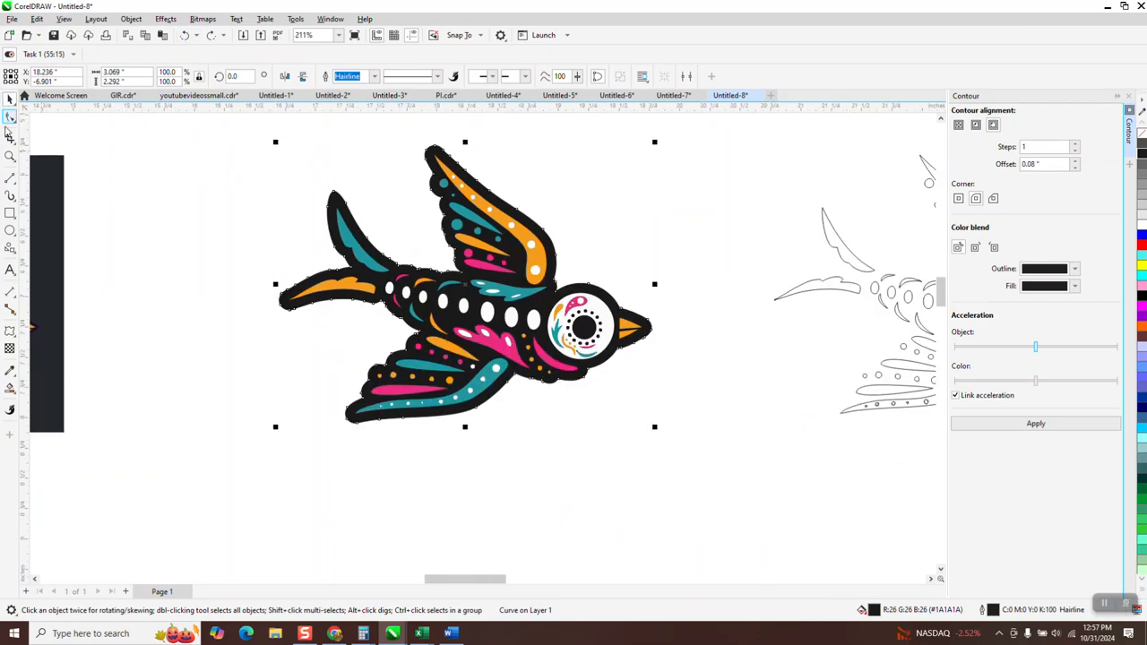
Examine the shape of the small dots around the pupil in the coloured bird's eye
{"action": "left_click", "coordinate": [10, 157]}
{"action": "left_click_drag", "start_coordinate": [568, 336], "coordinate": [660, 389]}
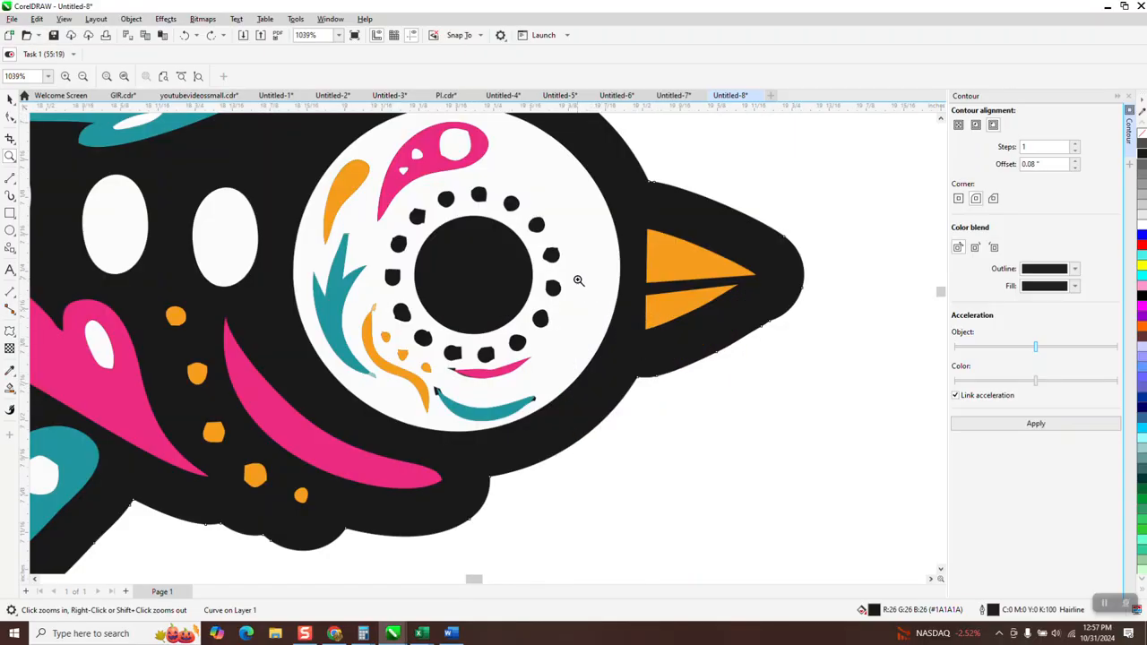
{"action": "left_click_drag", "start_coordinate": [511, 199], "coordinate": [550, 251]}
{"action": "right_click", "coordinate": [475, 243]}
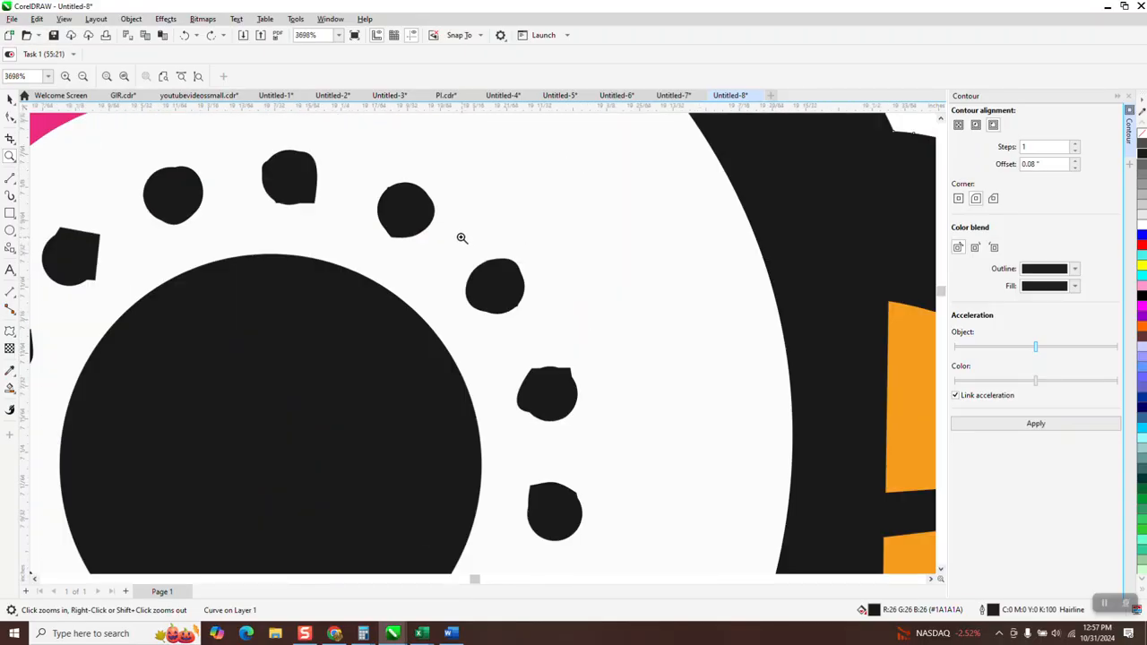
{"action": "right_click", "coordinate": [461, 237]}
{"action": "right_click", "coordinate": [459, 239]}
{"action": "right_click", "coordinate": [456, 241]}
{"action": "right_click", "coordinate": [453, 243]}
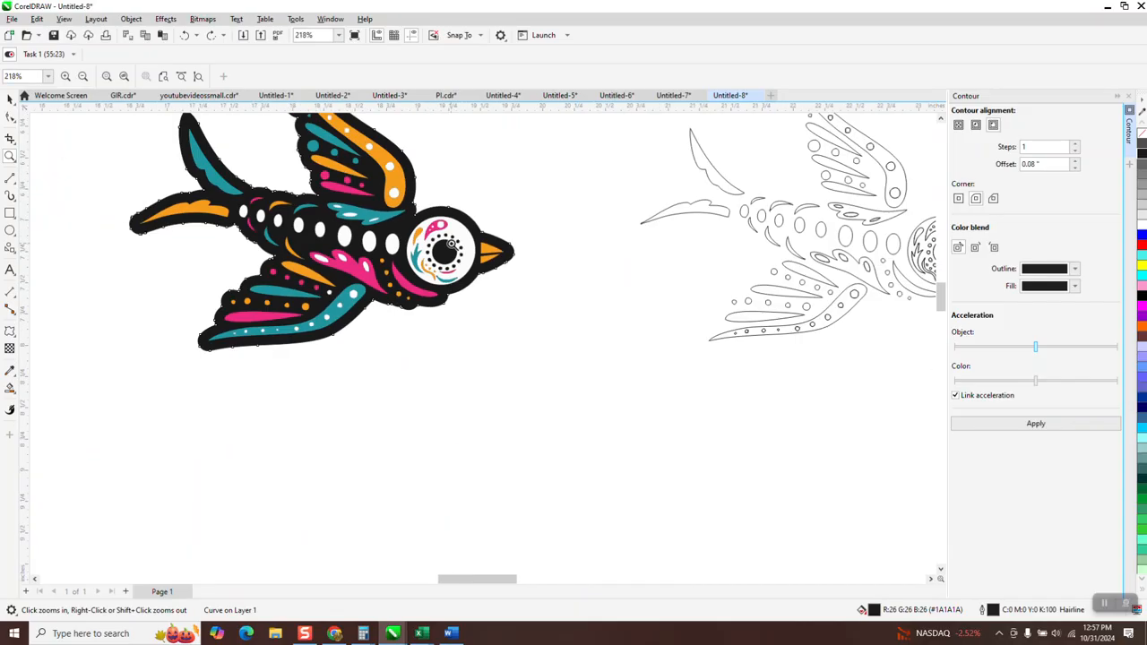
{"action": "right_click", "coordinate": [452, 243]}
{"action": "right_click", "coordinate": [455, 254]}
Examine how the drawn circles overlap the traced dots and pupil in the outlined bird's eye
{"action": "left_click_drag", "start_coordinate": [584, 244], "coordinate": [660, 272]}
{"action": "right_click", "coordinate": [430, 404]}
{"action": "right_click", "coordinate": [423, 396]}
{"action": "left_click_drag", "start_coordinate": [405, 293], "coordinate": [530, 355]}
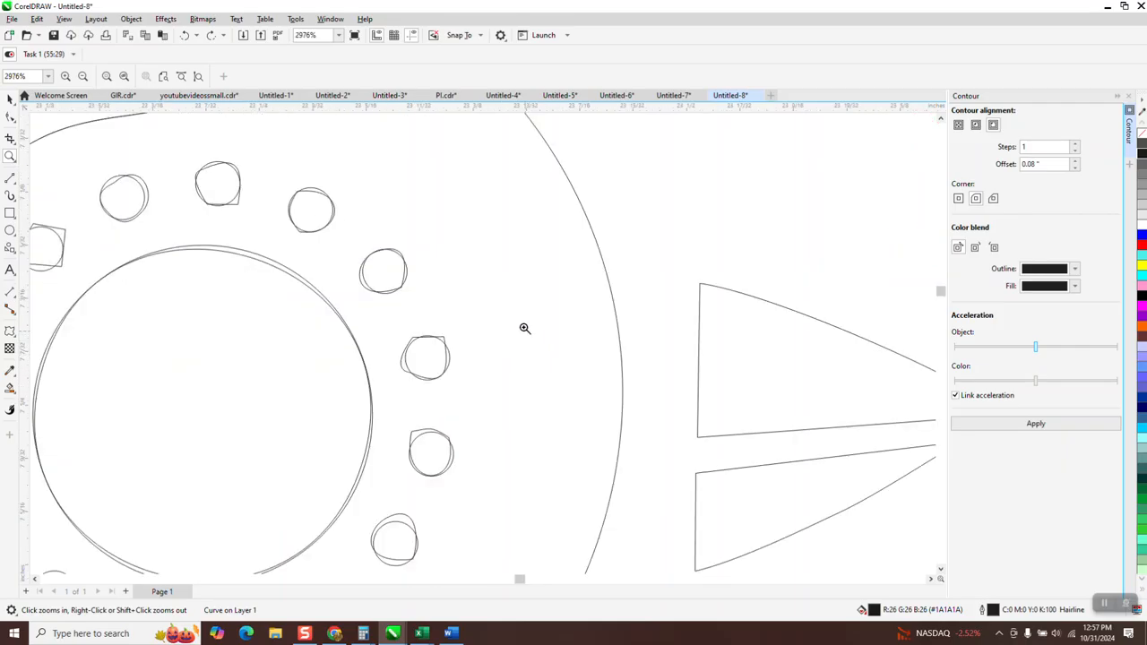
{"action": "right_click", "coordinate": [531, 341]}
{"action": "right_click", "coordinate": [402, 292]}
{"action": "right_click", "coordinate": [409, 314]}
{"action": "right_click", "coordinate": [382, 306]}
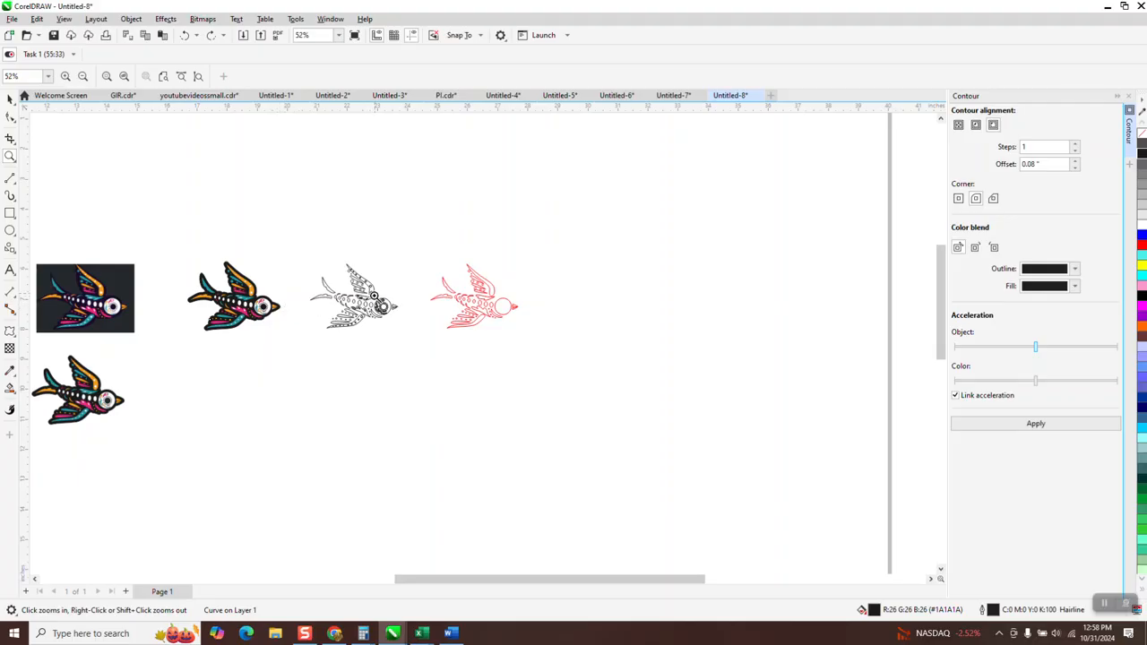
Move the drawn pupil circle 2 inches to the right, away from the outlined bird's eye
{"action": "left_click_drag", "start_coordinate": [376, 296], "coordinate": [427, 327]}
{"action": "left_click", "coordinate": [10, 99]}
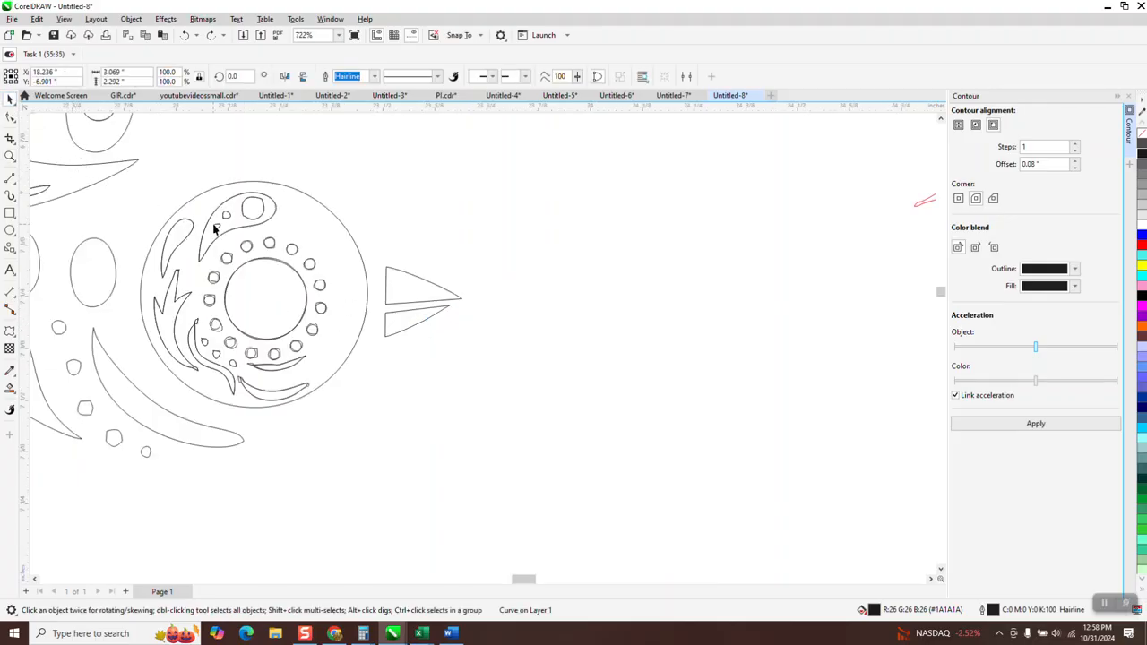
{"action": "left_click", "coordinate": [271, 262]}
{"action": "key", "text": "Delete"}
Move the two drawn circles directly left of the outlined bird's pupil 2 inches to the right, off the traced dots
{"action": "scroll", "coordinate": [303, 285], "scroll_direction": "down", "scroll_amount": 2}
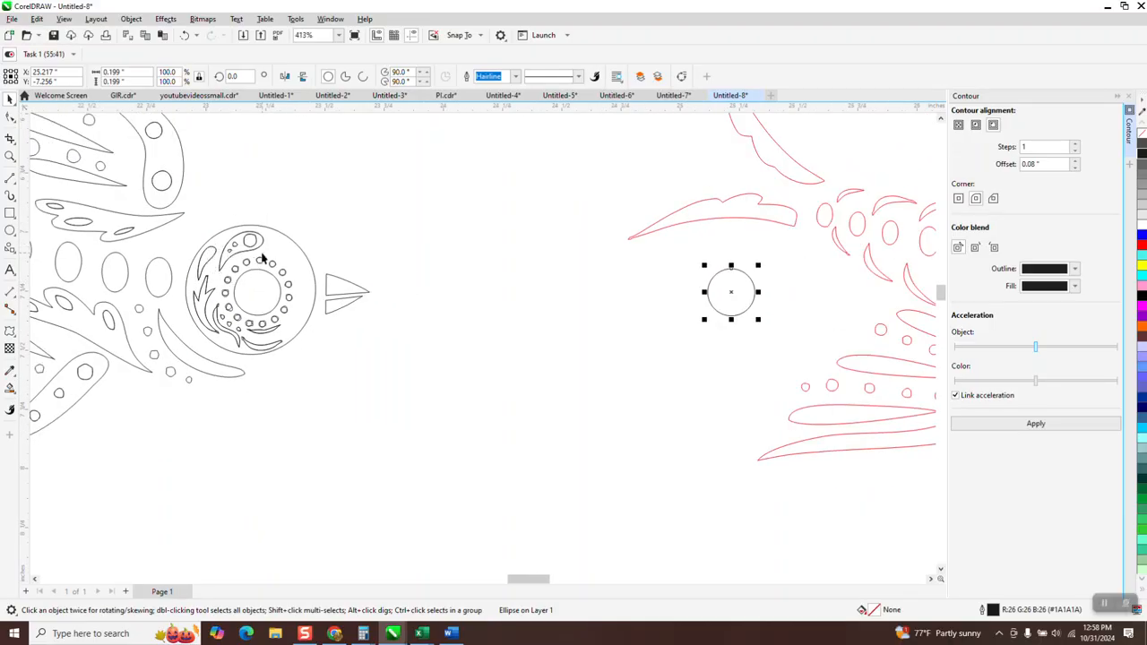
{"action": "scroll", "coordinate": [336, 278], "scroll_direction": "down", "scroll_amount": 1}
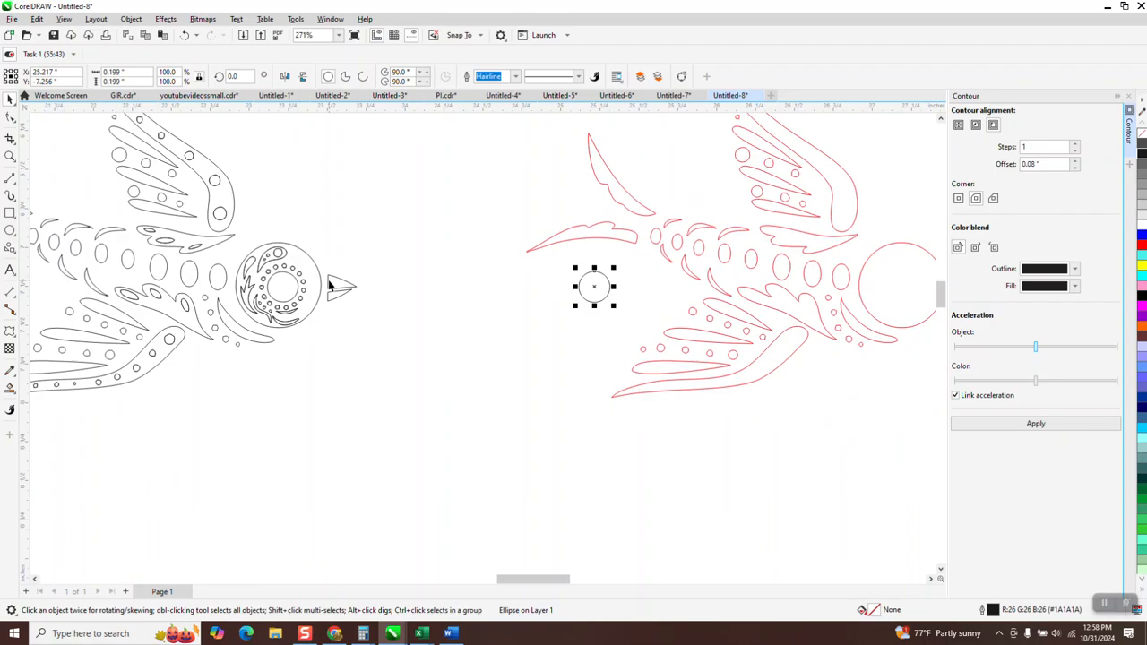
{"action": "scroll", "coordinate": [329, 285], "scroll_direction": "down", "scroll_amount": 2}
{"action": "scroll", "coordinate": [369, 295], "scroll_direction": "up", "scroll_amount": 1}
{"action": "scroll", "coordinate": [369, 300], "scroll_direction": "up", "scroll_amount": 3}
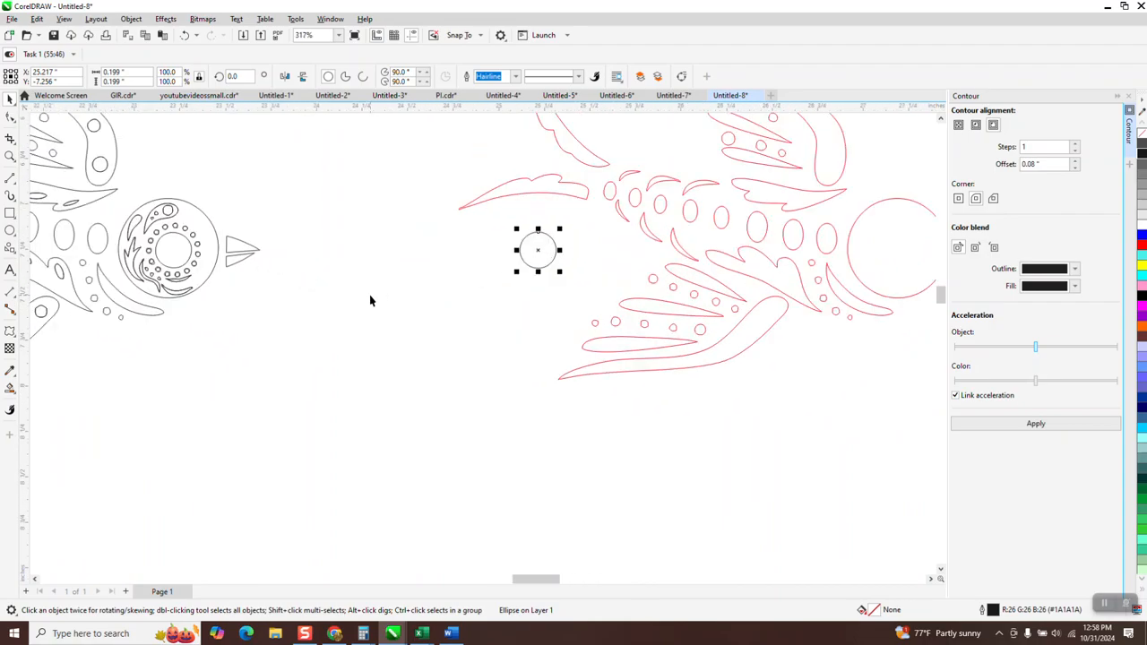
{"action": "left_click", "coordinate": [10, 156]}
{"action": "left_click_drag", "start_coordinate": [73, 287], "coordinate": [46, 296]}
{"action": "left_click", "coordinate": [10, 98]}
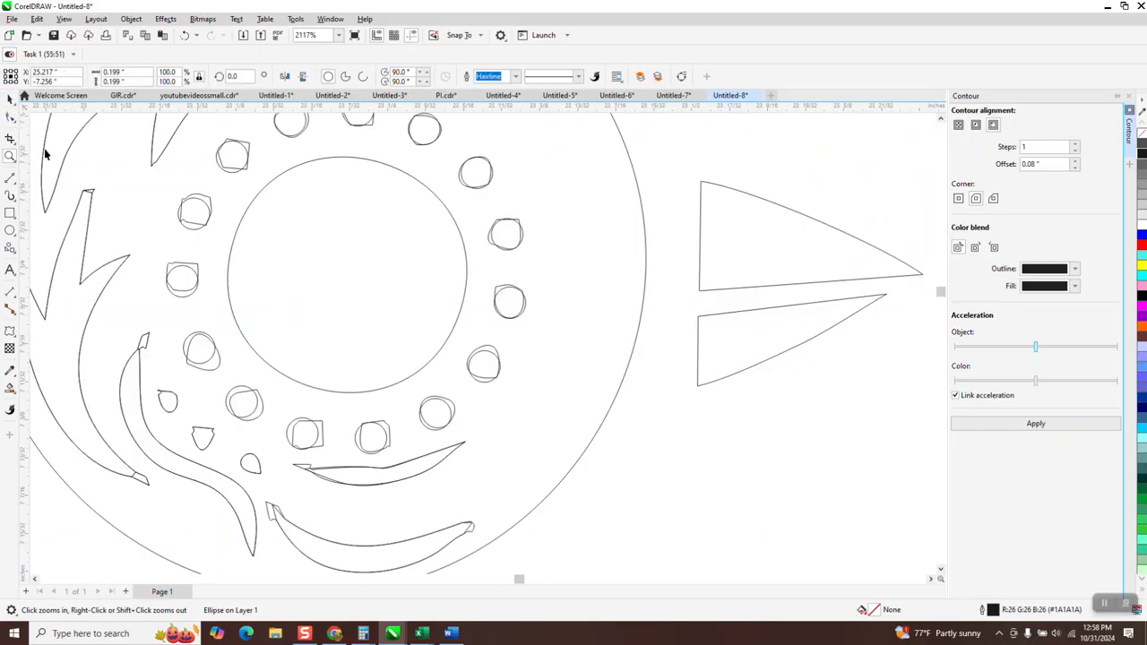
{"action": "left_click", "coordinate": [190, 228]}
{"action": "key", "text": "Right"}
{"action": "left_click", "coordinate": [190, 298]}
{"action": "key", "text": "Right"}
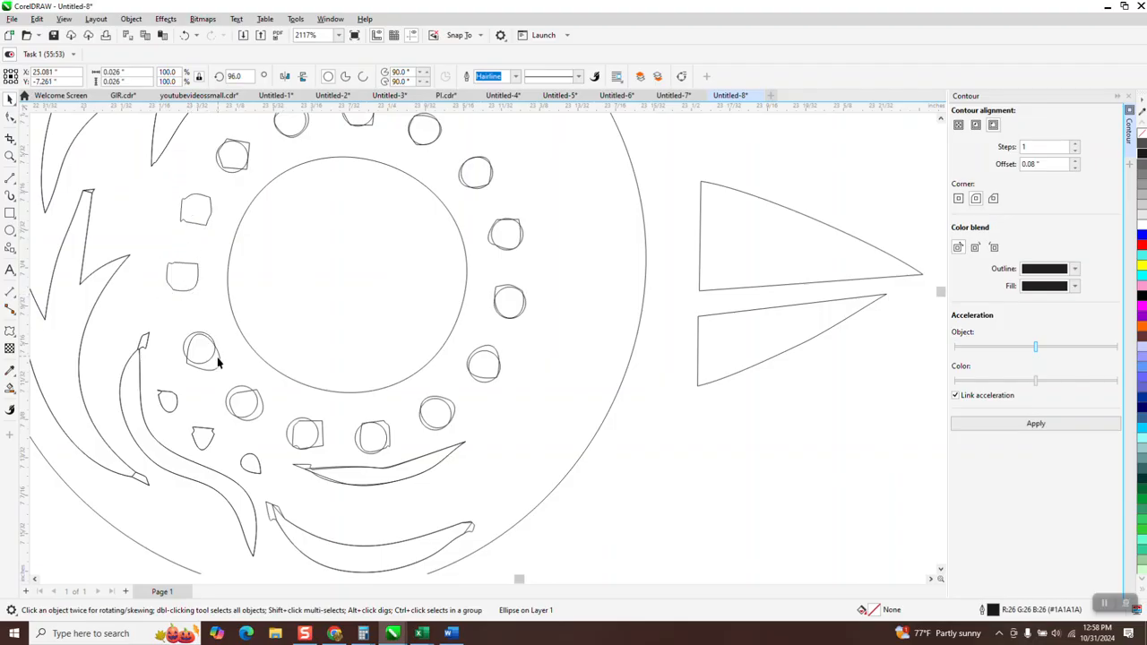
Move the three drawn circles at the lower left of the outlined bird's pupil 2 inches to the right
{"action": "left_click", "coordinate": [209, 360]}
{"action": "key", "text": "Right"}
{"action": "left_click", "coordinate": [244, 394]}
{"action": "key", "text": "Right"}
{"action": "left_click", "coordinate": [308, 422]}
{"action": "key", "text": "Right"}
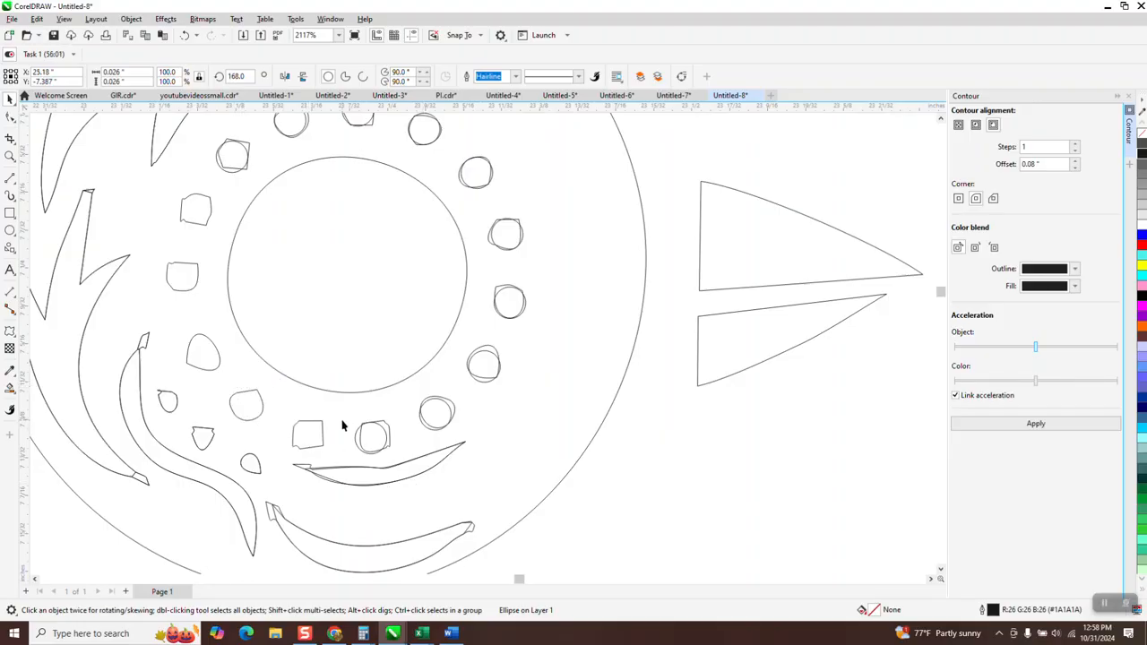
Move the three drawn circles at the lower right of the outlined bird's pupil 2 inches to the right
{"action": "left_click", "coordinate": [383, 434]}
{"action": "key", "text": "Right"}
{"action": "left_click", "coordinate": [448, 412]}
{"action": "key", "text": "Right"}
{"action": "left_click", "coordinate": [484, 382]}
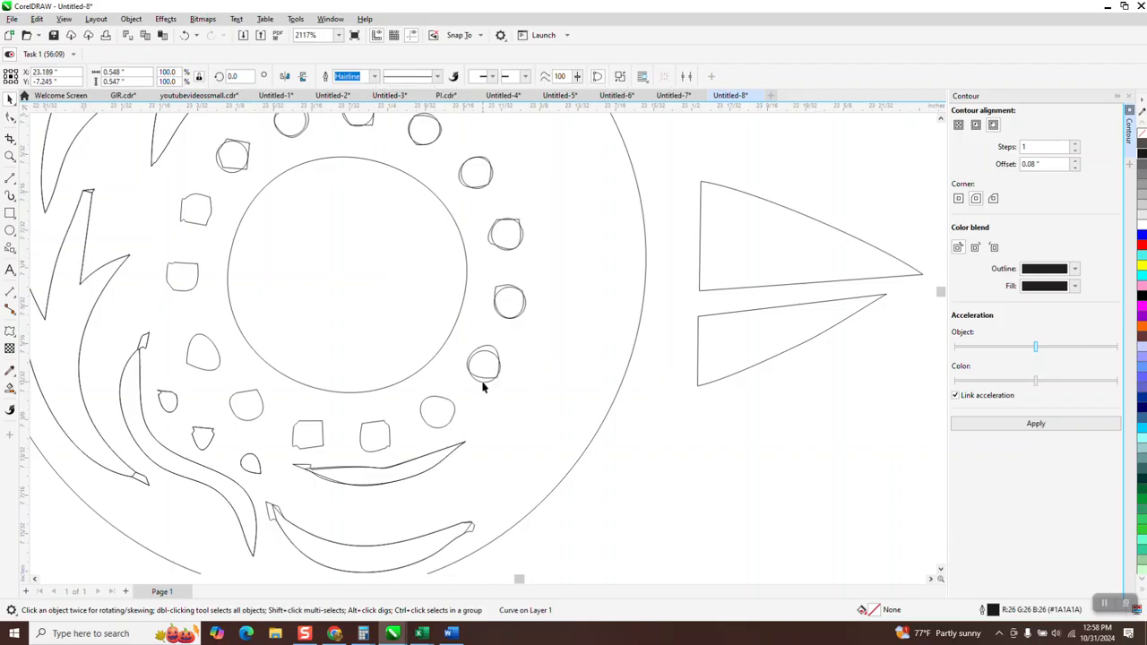
{"action": "left_click", "coordinate": [483, 383]}
{"action": "key", "text": "Right"}
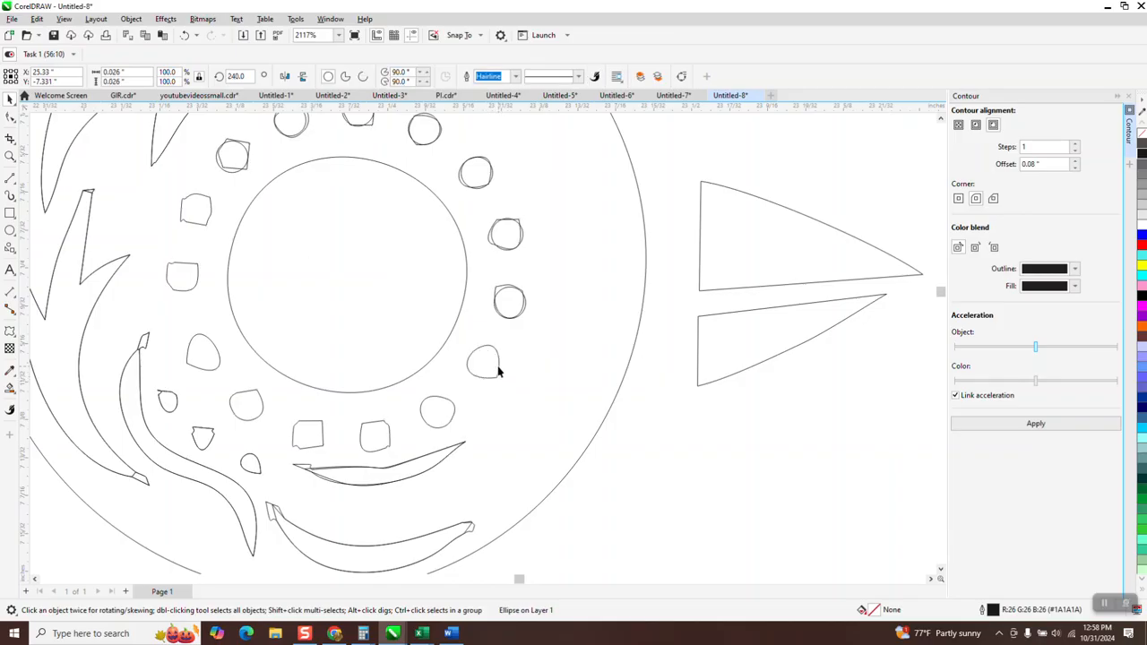
Move the three drawn circles at the right and upper right of the outlined pupil 2 inches to the right
{"action": "left_click", "coordinate": [514, 307]}
{"action": "key", "text": "Right"}
{"action": "left_click", "coordinate": [518, 242]}
{"action": "key", "text": "Right"}
{"action": "left_click", "coordinate": [478, 172]}
{"action": "key", "text": "Right"}
Move the four remaining drawn circles above the outlined bird's pupil 2 inches to the right
{"action": "scroll", "coordinate": [460, 182], "scroll_direction": "down", "scroll_amount": 2}
{"action": "left_click", "coordinate": [445, 161]}
{"action": "key", "text": "Right"}
{"action": "left_click", "coordinate": [389, 147]}
{"action": "key", "text": "Right"}
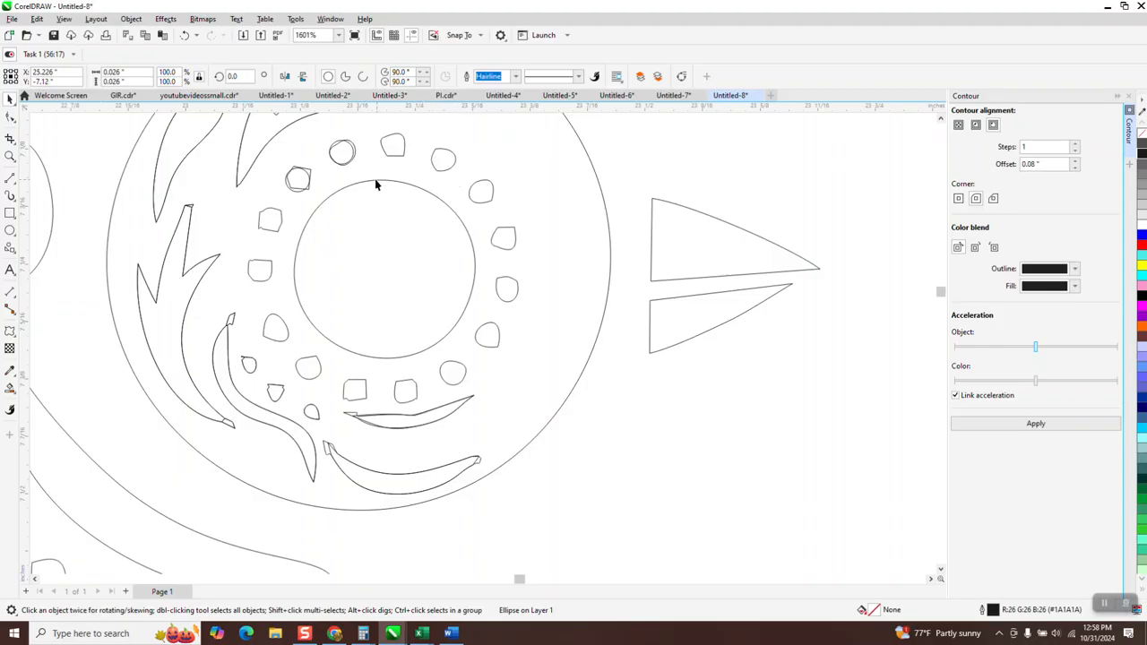
{"action": "left_click", "coordinate": [341, 157]}
{"action": "key", "text": "Right"}
{"action": "left_click", "coordinate": [299, 181]}
{"action": "key", "text": "Right"}
{"action": "scroll", "coordinate": [295, 225], "scroll_direction": "down", "scroll_amount": 5}
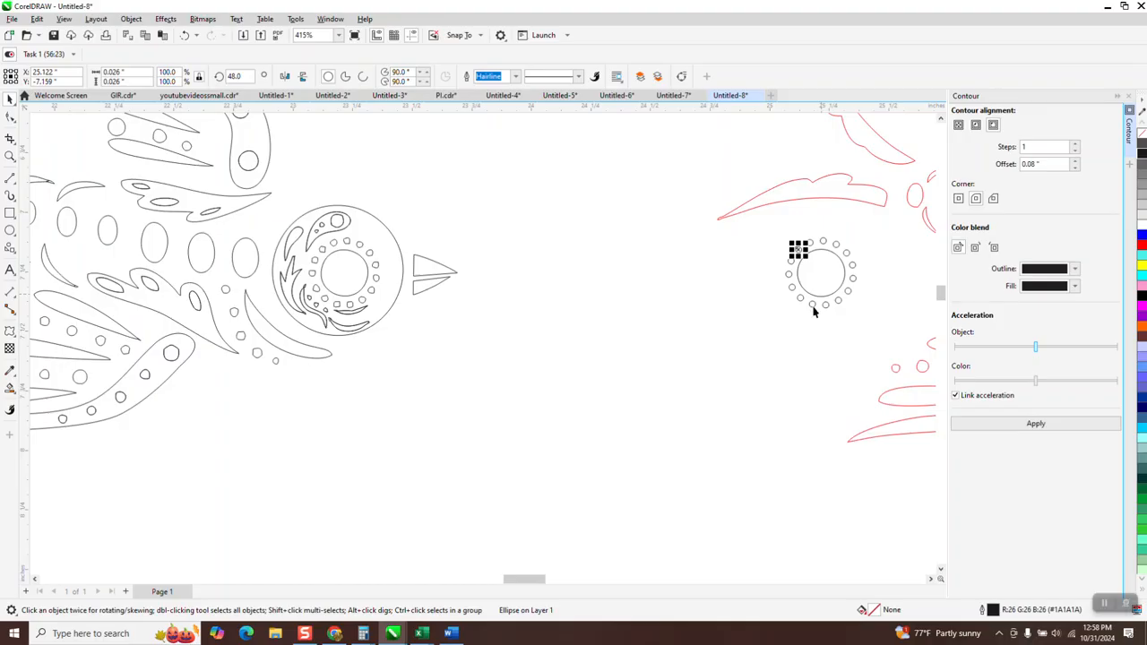
Fill the relocated pupil circle and its ring of 15 small circles with dark grey #4D4D4D and remove their outlines
{"action": "scroll", "coordinate": [814, 310], "scroll_direction": "down", "scroll_amount": 3}
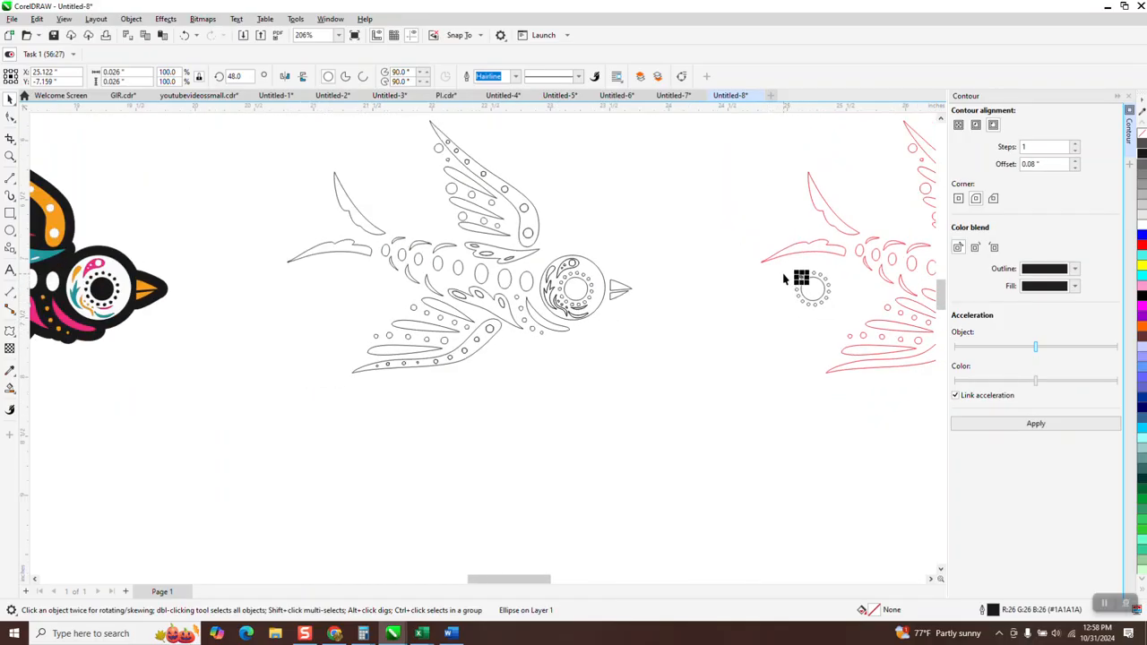
{"action": "left_click_drag", "start_coordinate": [784, 265], "coordinate": [846, 319]}
{"action": "left_click", "coordinate": [1142, 150]}
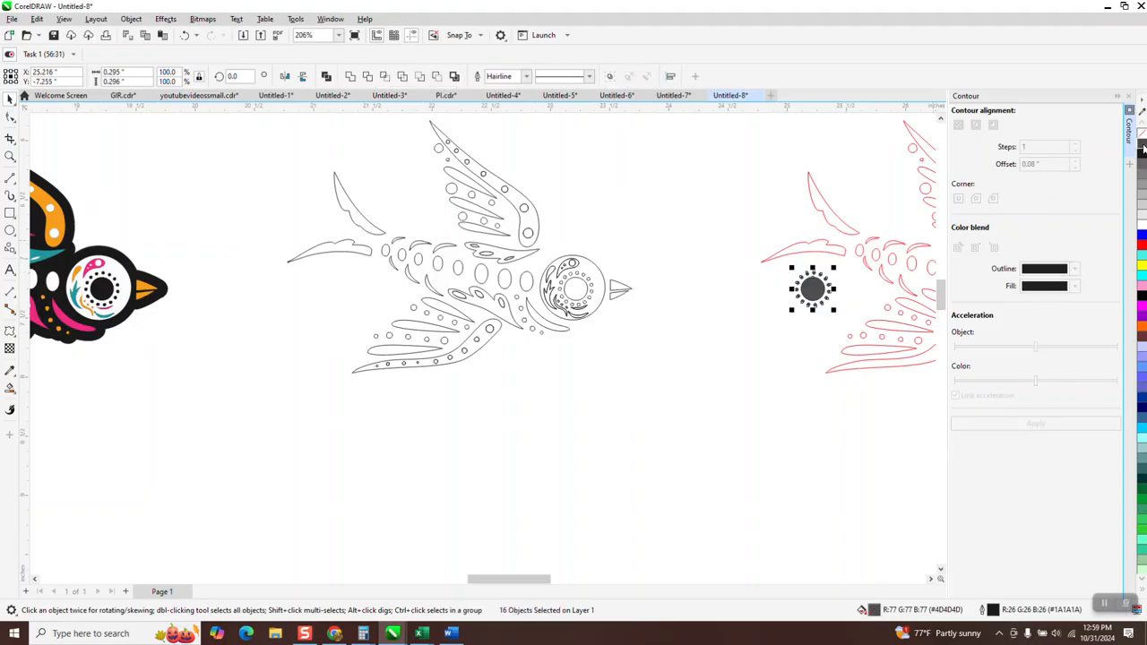
{"action": "right_click", "coordinate": [1142, 133]}
{"action": "scroll", "coordinate": [914, 281], "scroll_direction": "down", "scroll_amount": 2}
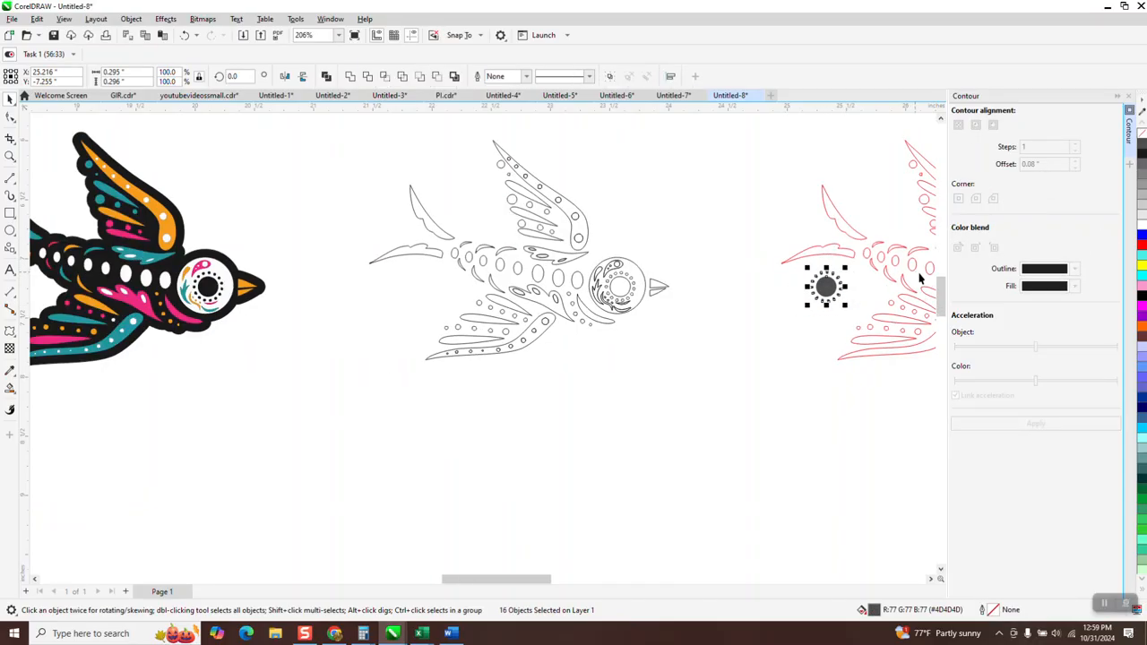
{"action": "left_click", "coordinate": [11, 140]}
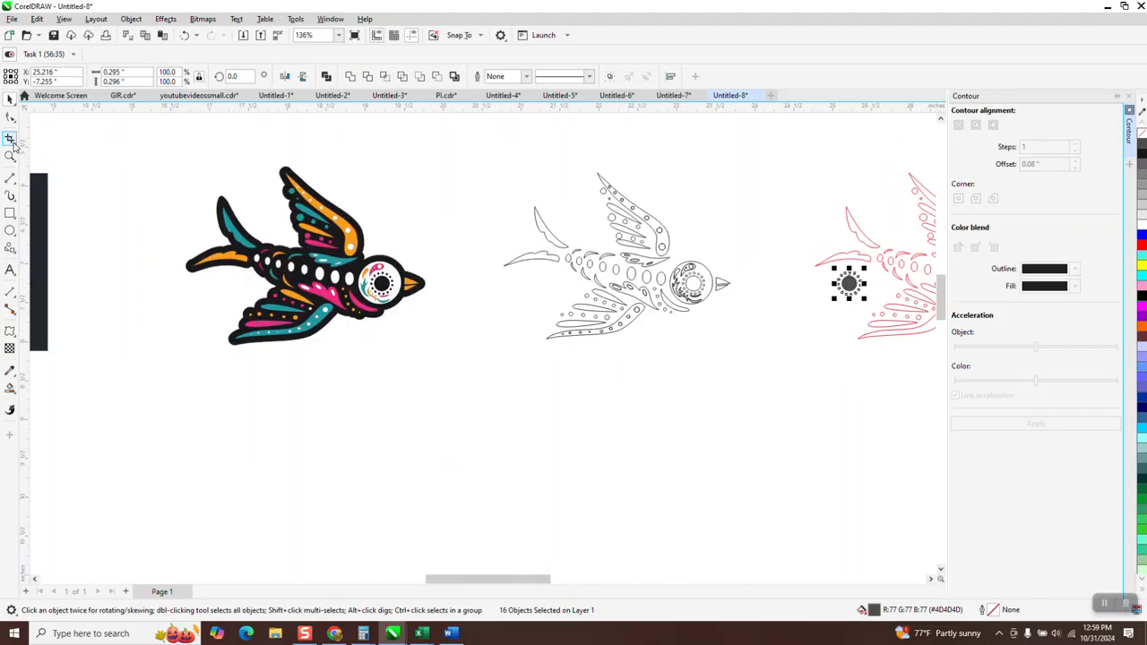
{"action": "left_click_drag", "start_coordinate": [419, 261], "coordinate": [366, 319]}
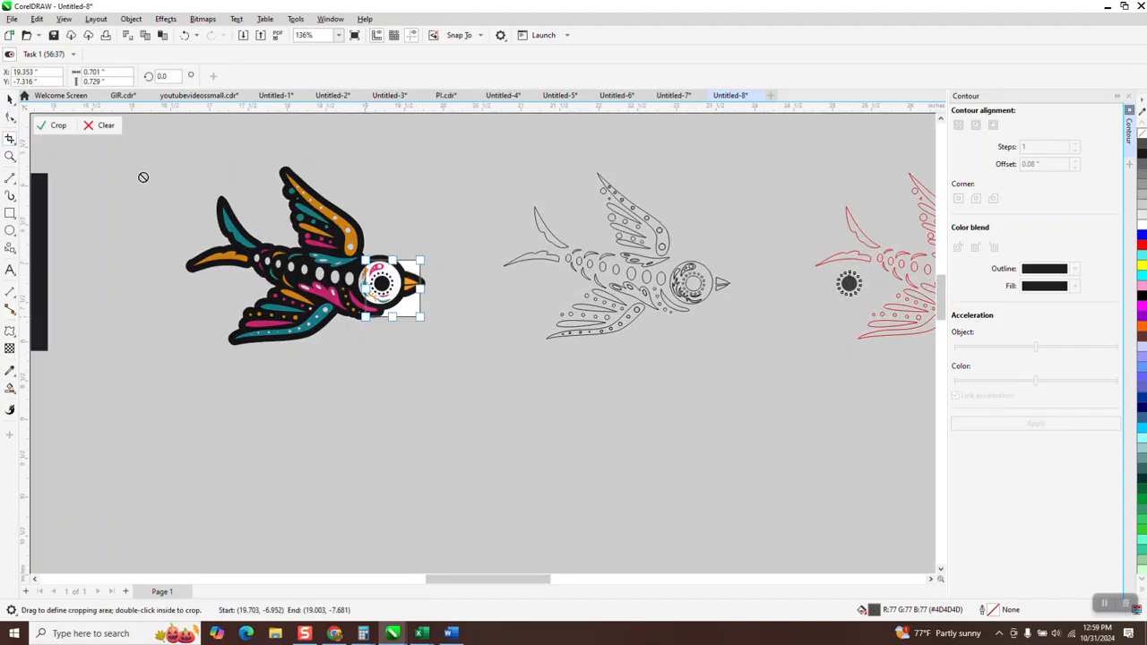
{"action": "left_click", "coordinate": [104, 126]}
Try to delete the rough traced dot at the upper right of the pupil in the coloured bird's eye
{"action": "left_click", "coordinate": [10, 158]}
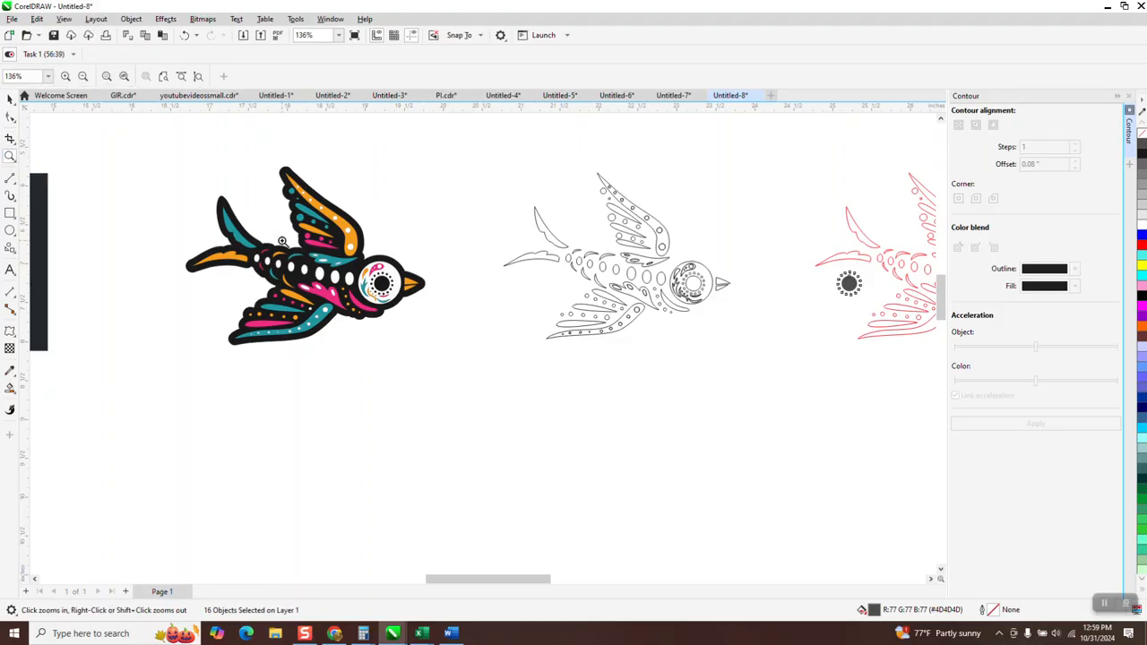
{"action": "left_click_drag", "start_coordinate": [446, 262], "coordinate": [340, 319]}
{"action": "key", "text": "space"}
{"action": "left_click", "coordinate": [478, 266]}
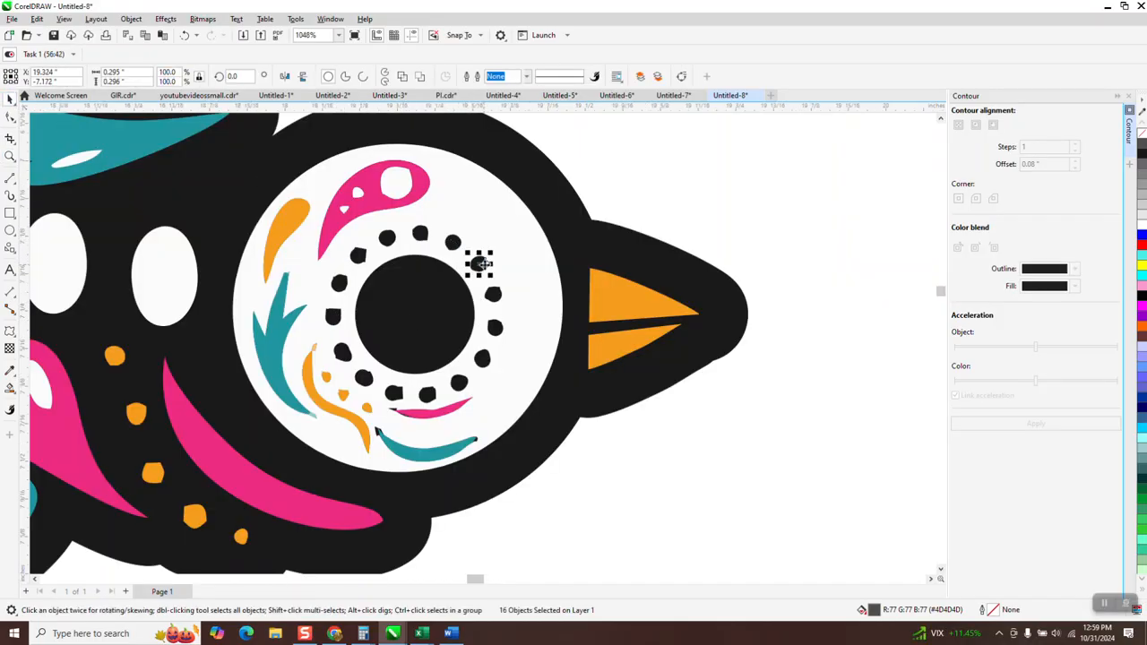
{"action": "key", "text": "Escape"}
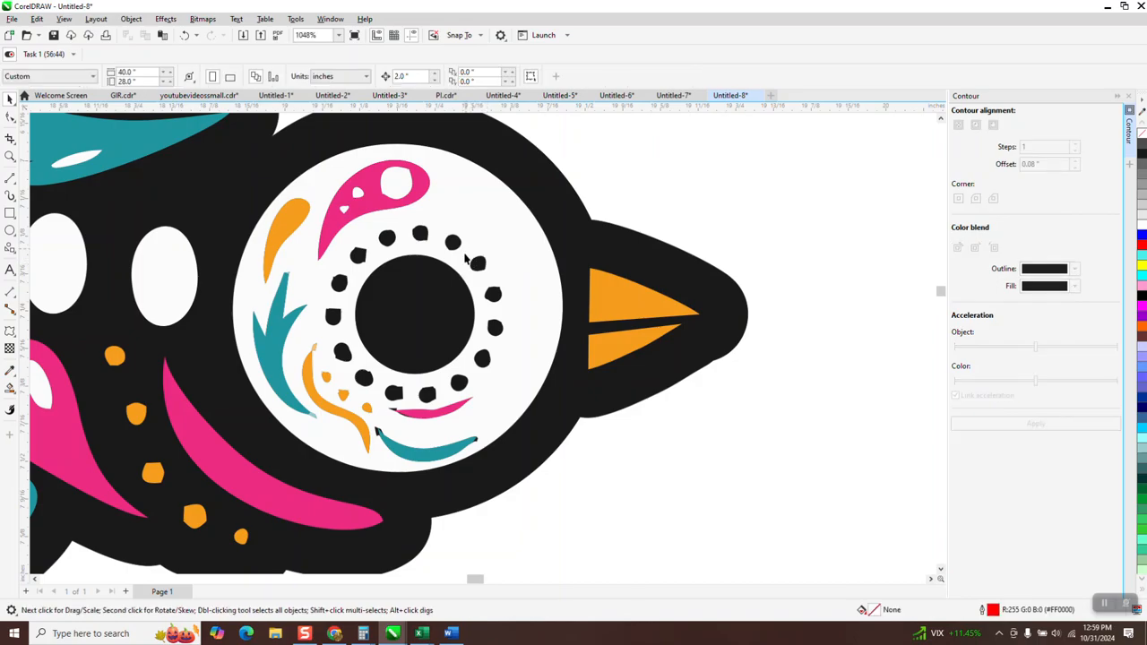
{"action": "left_click", "coordinate": [485, 272]}
{"action": "key", "text": "Delete"}
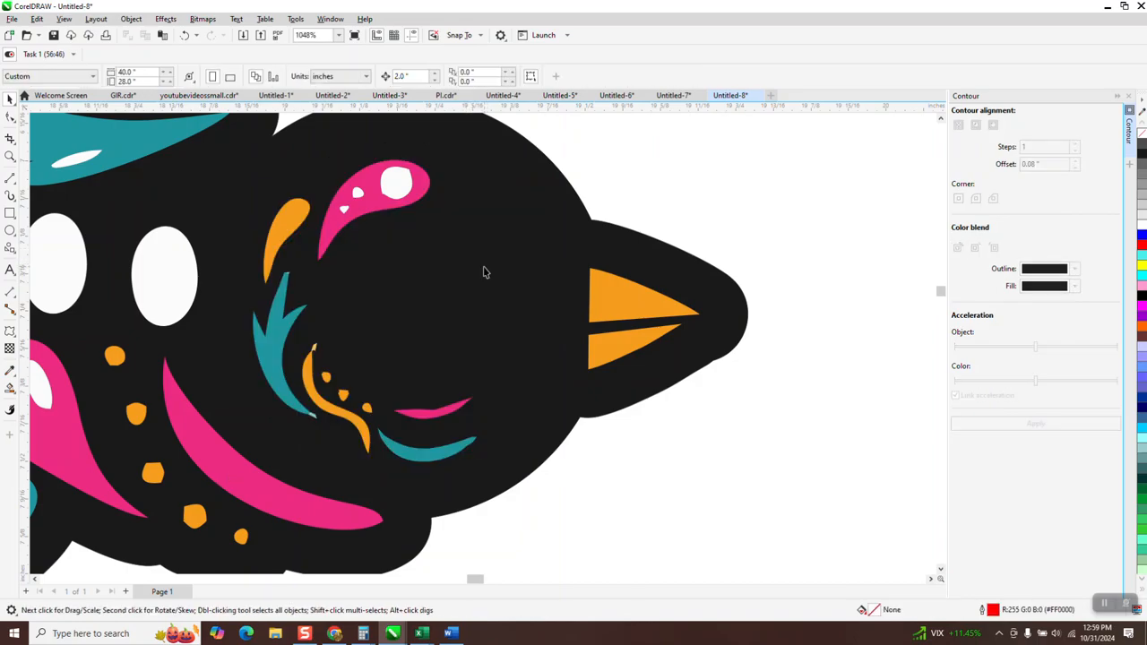
{"action": "left_click", "coordinate": [184, 36]}
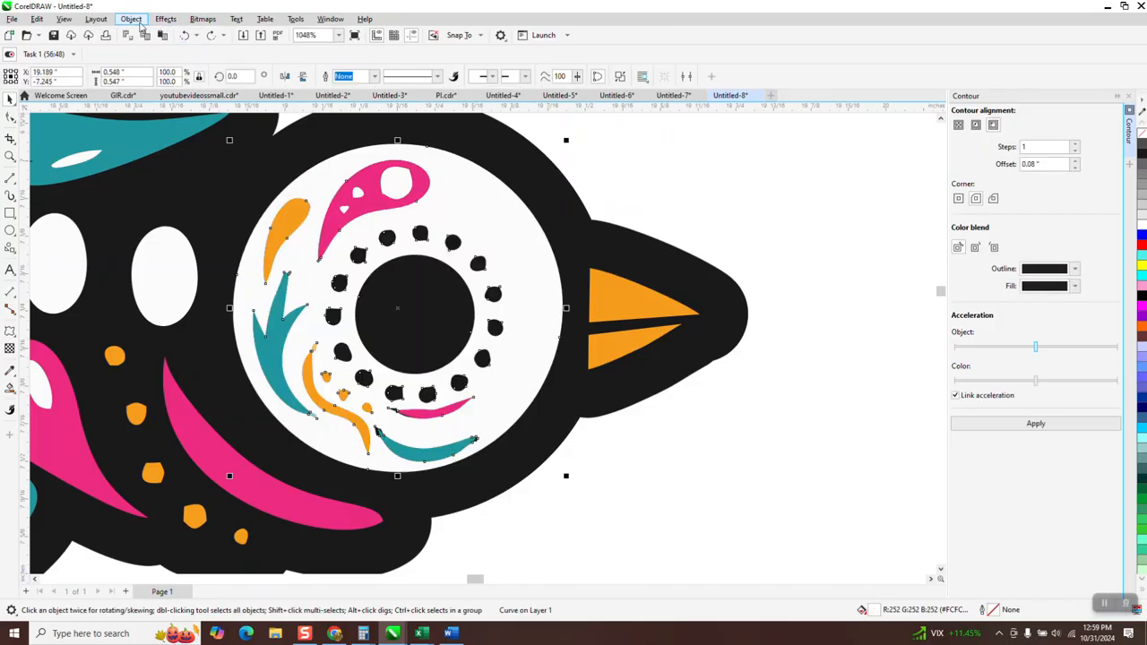
Try breaking apart the white traced curve of the coloured bird's eye
{"action": "left_click", "coordinate": [131, 19]}
{"action": "left_click", "coordinate": [182, 295]}
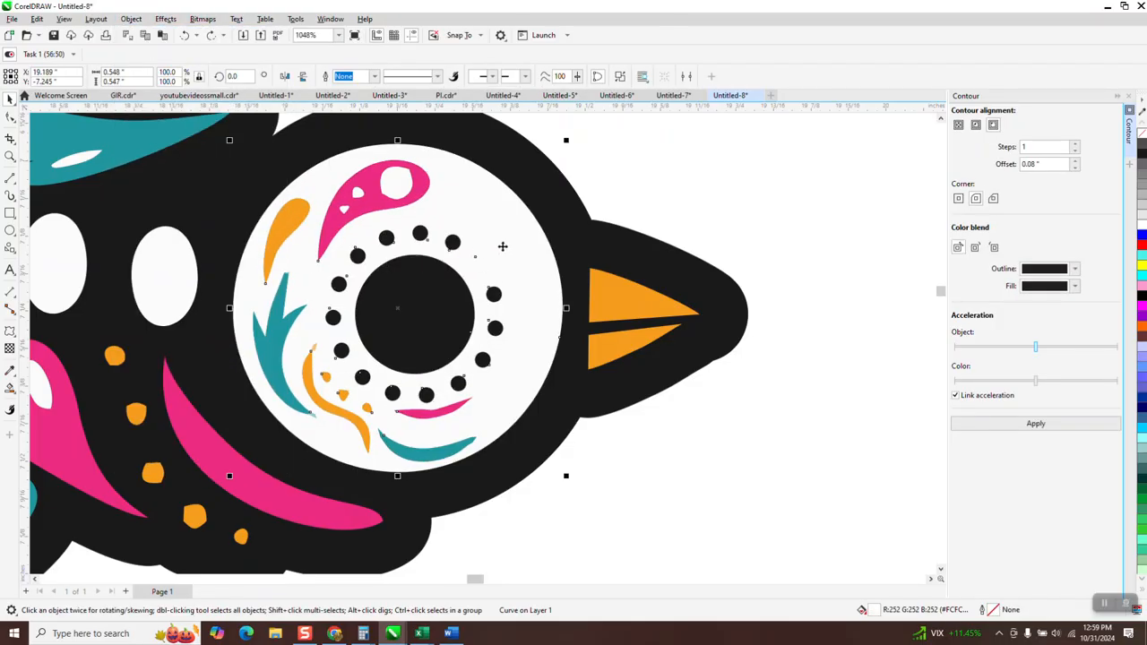
{"action": "left_click", "coordinate": [679, 235]}
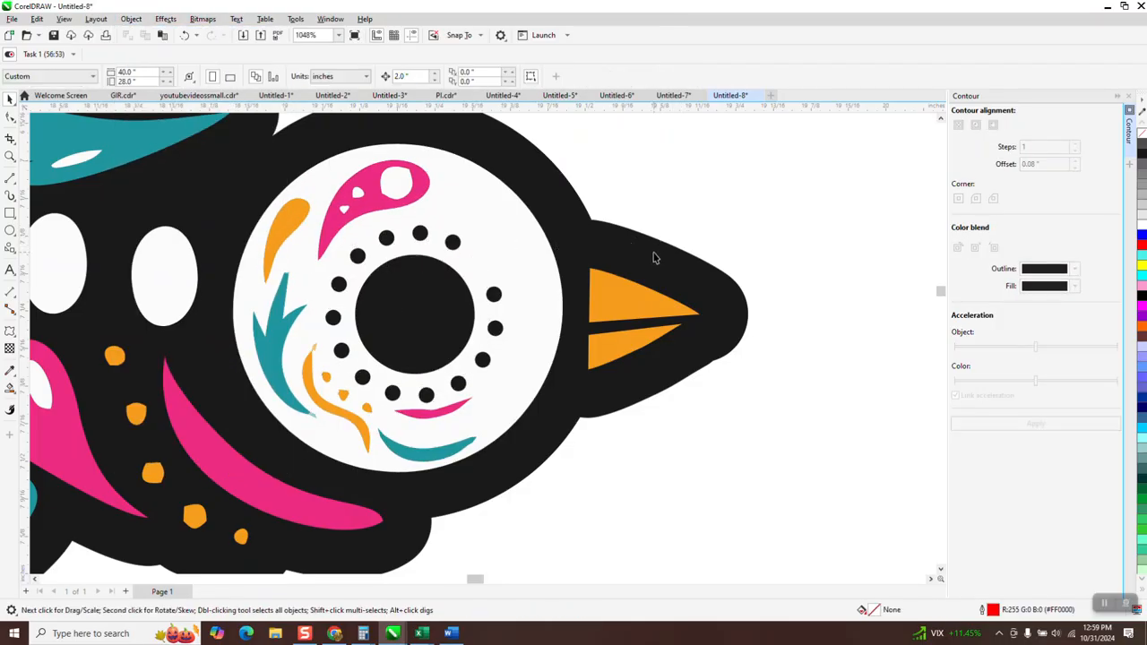
{"action": "left_click", "coordinate": [184, 35]}
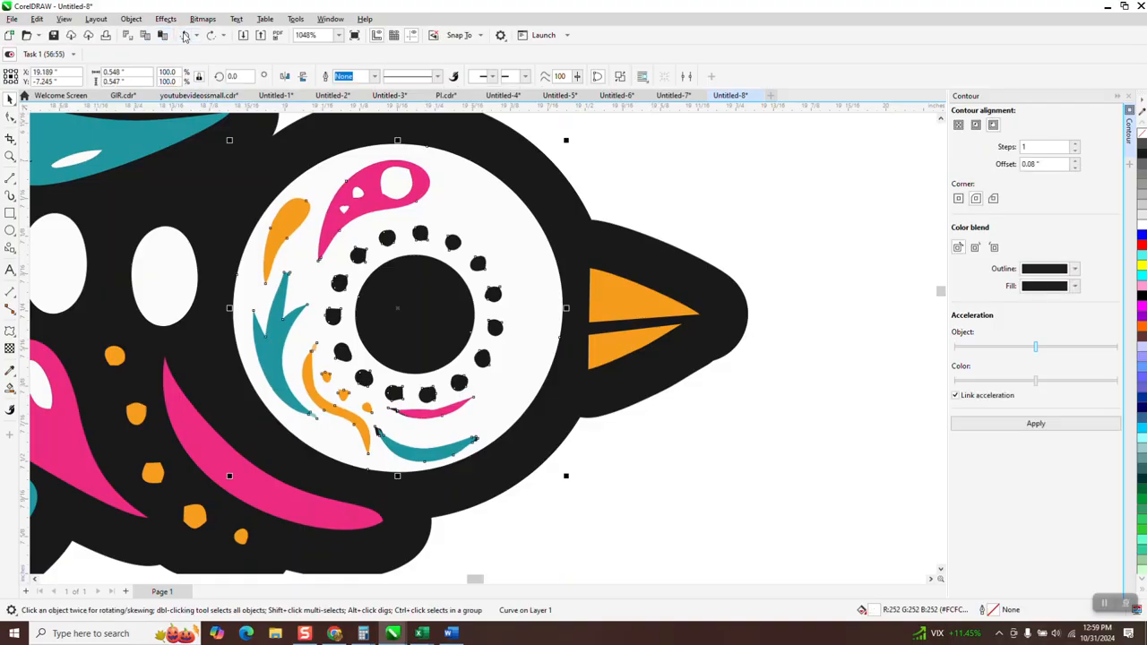
Break the coloured bird's white eye curve apart into separate objects
{"action": "left_click", "coordinate": [676, 153]}
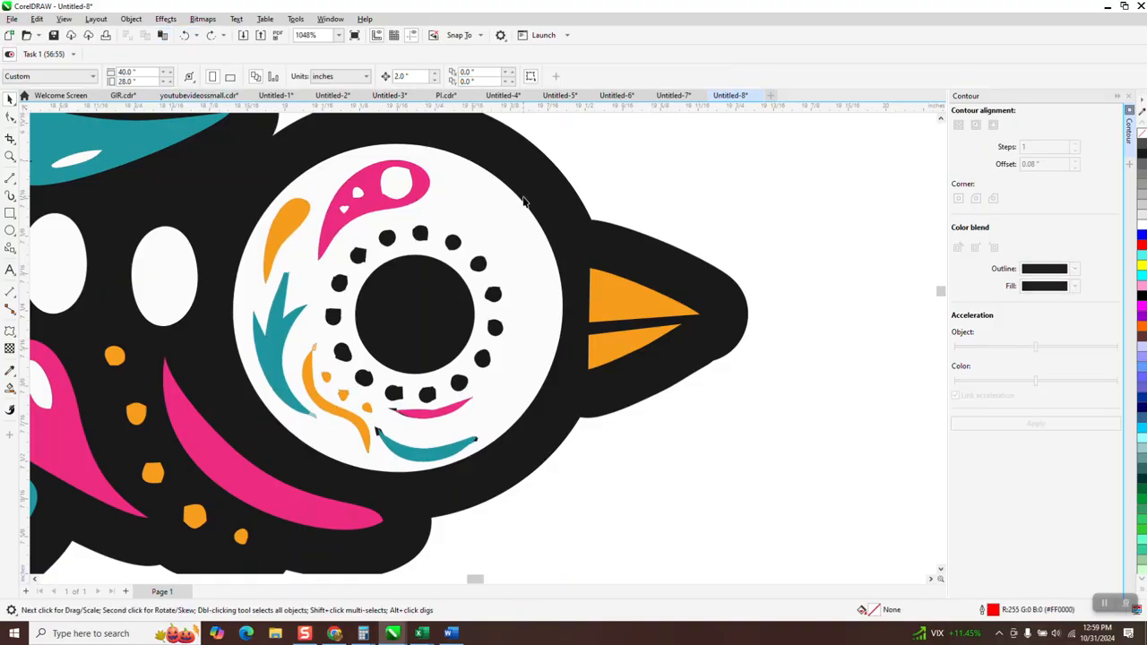
{"action": "left_click", "coordinate": [492, 202]}
{"action": "left_click", "coordinate": [131, 19]}
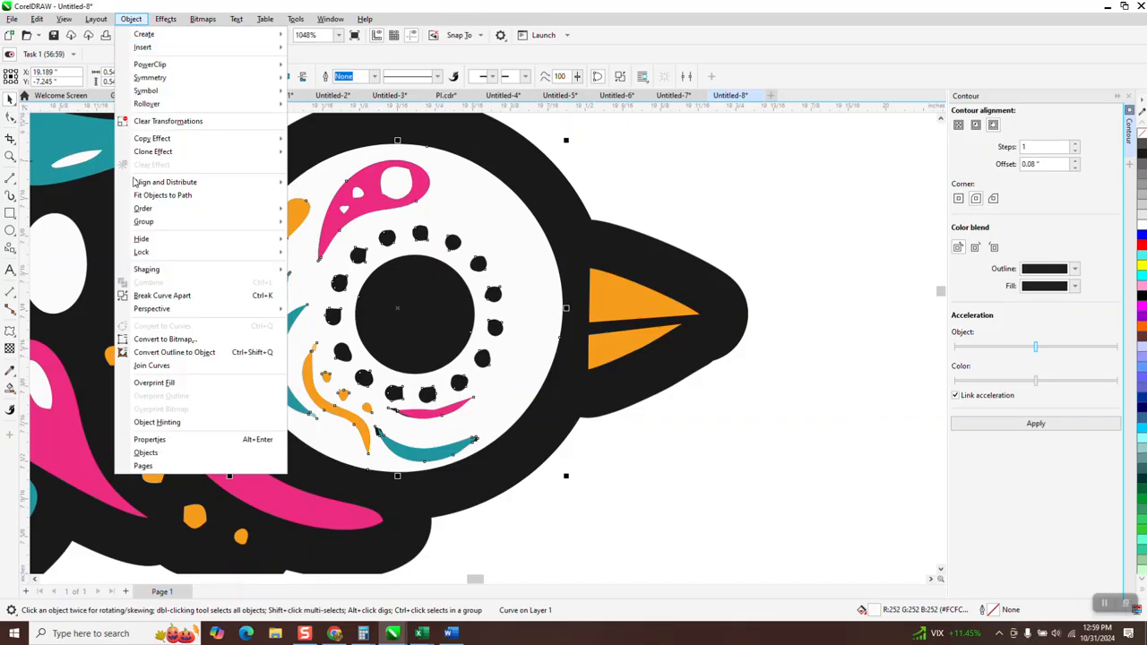
{"action": "left_click", "coordinate": [184, 300]}
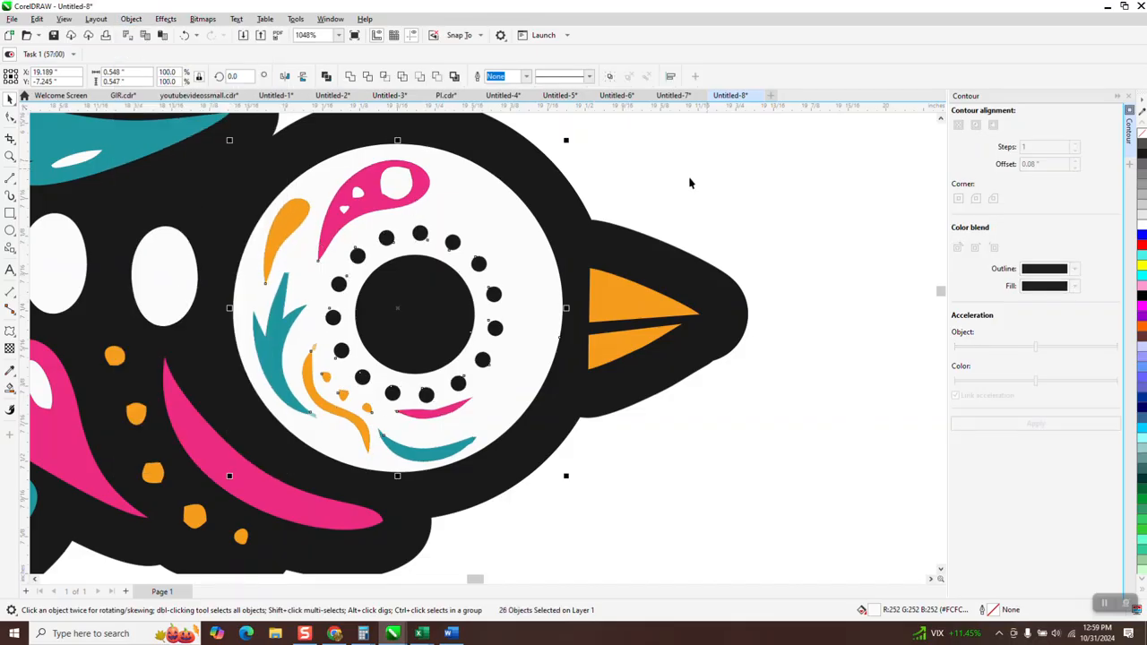
Try to round the second-lowest orange dot on the coloured bird's chest by deleting its upper-left and lower-left nodes
{"action": "scroll", "coordinate": [681, 193], "scroll_direction": "down", "scroll_amount": 2}
{"action": "scroll", "coordinate": [690, 219], "scroll_direction": "down", "scroll_amount": 2}
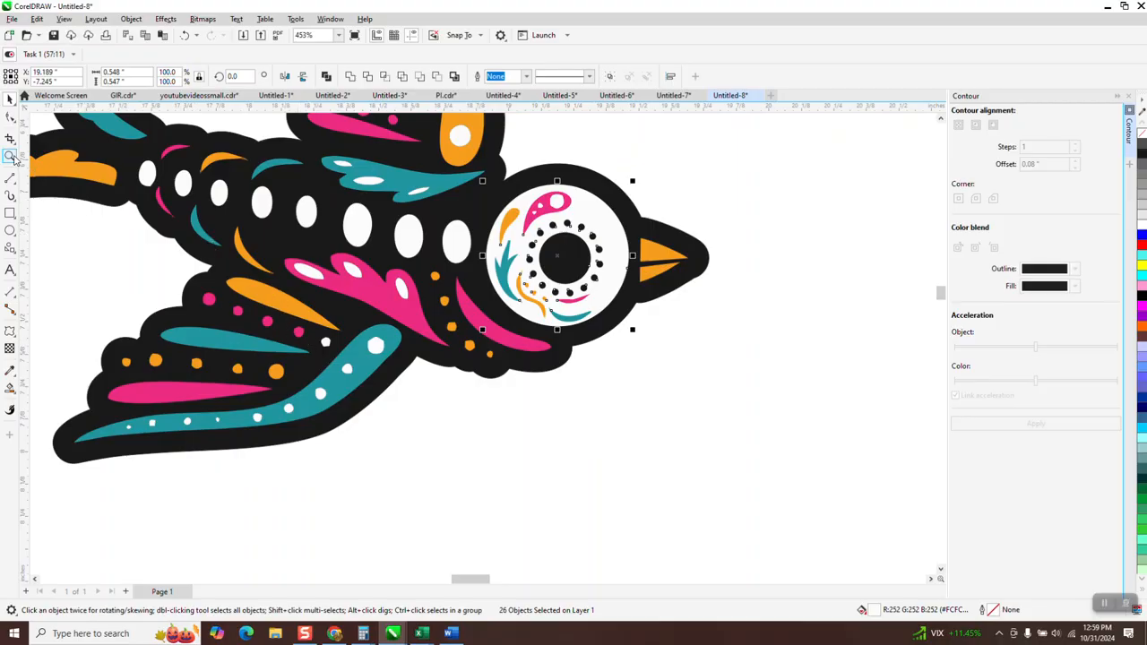
{"action": "left_click", "coordinate": [10, 156]}
{"action": "left_click_drag", "start_coordinate": [363, 275], "coordinate": [480, 380]}
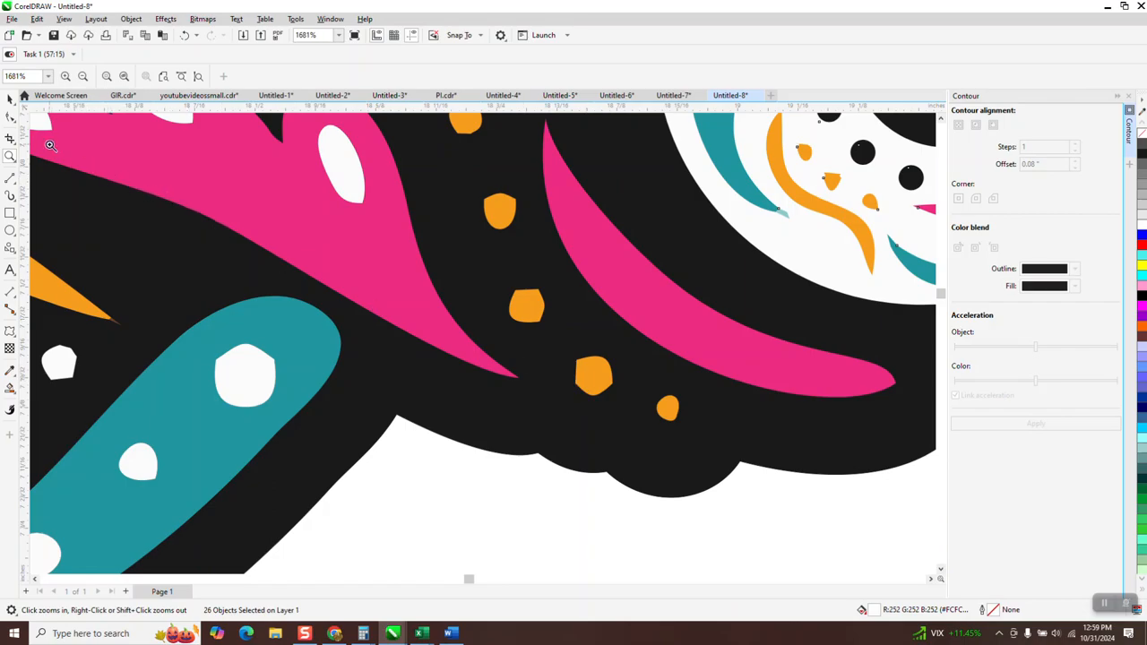
{"action": "left_click", "coordinate": [11, 99]}
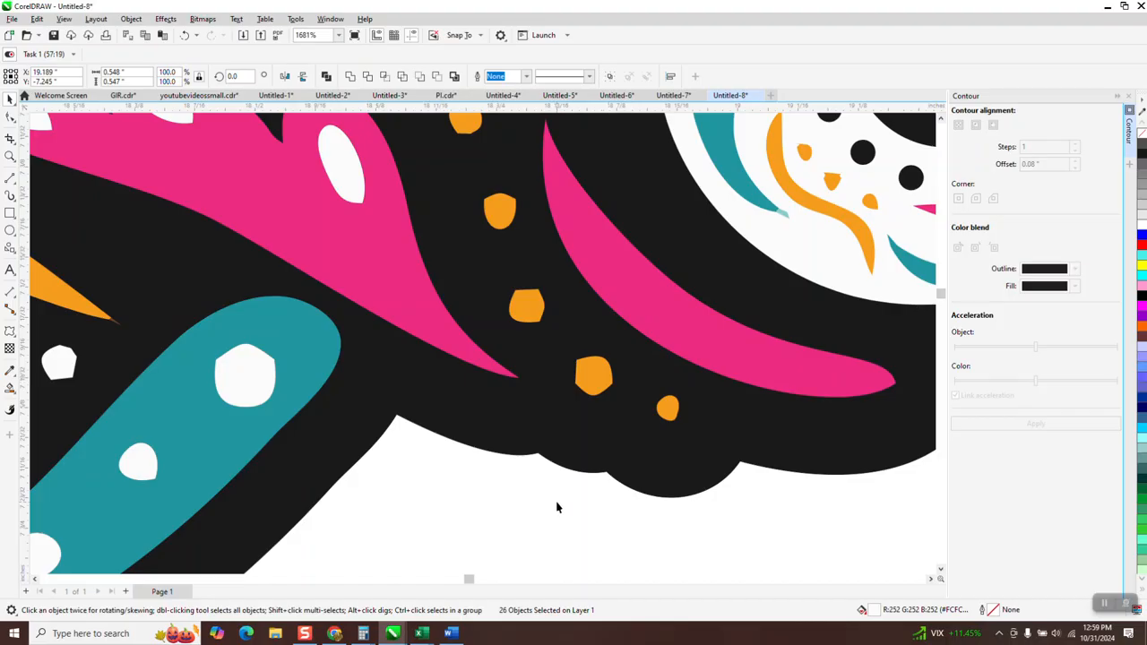
{"action": "left_click", "coordinate": [585, 387]}
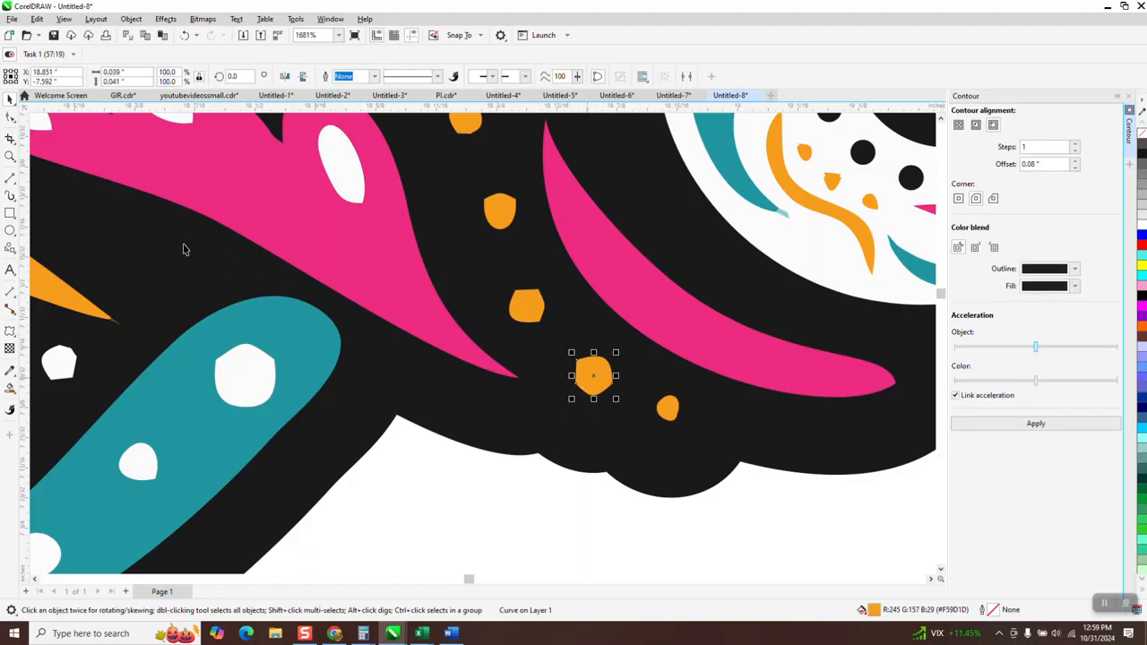
{"action": "left_click", "coordinate": [9, 156]}
{"action": "left_click_drag", "start_coordinate": [525, 347], "coordinate": [687, 445]}
{"action": "left_click", "coordinate": [10, 117]}
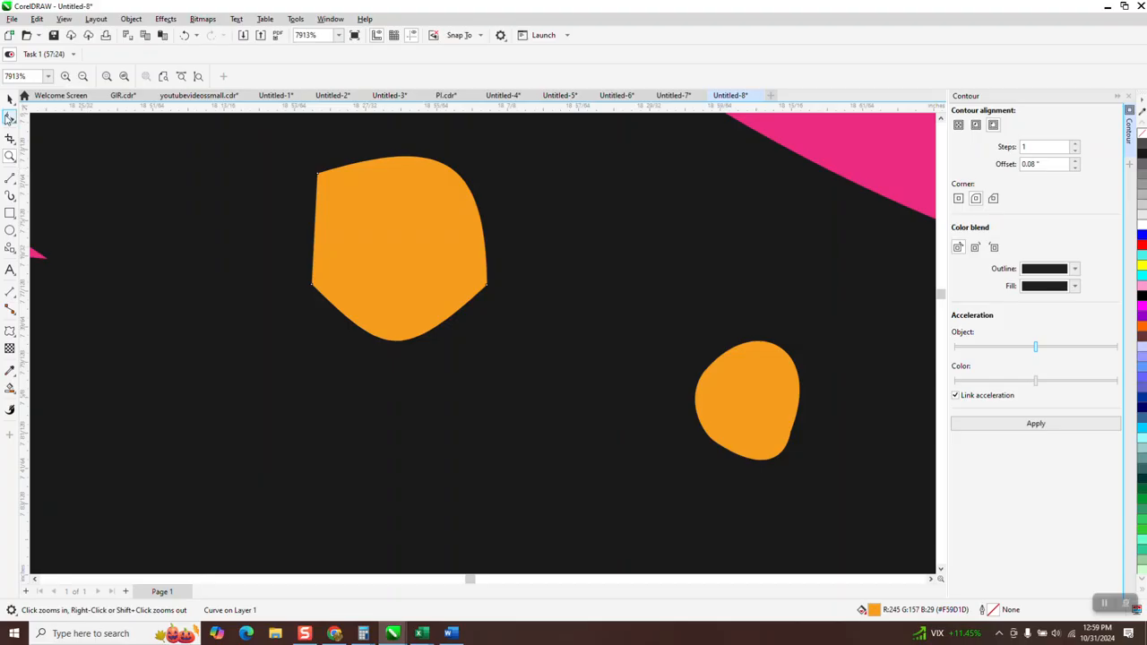
{"action": "left_click", "coordinate": [319, 172]}
{"action": "key", "text": "Delete"}
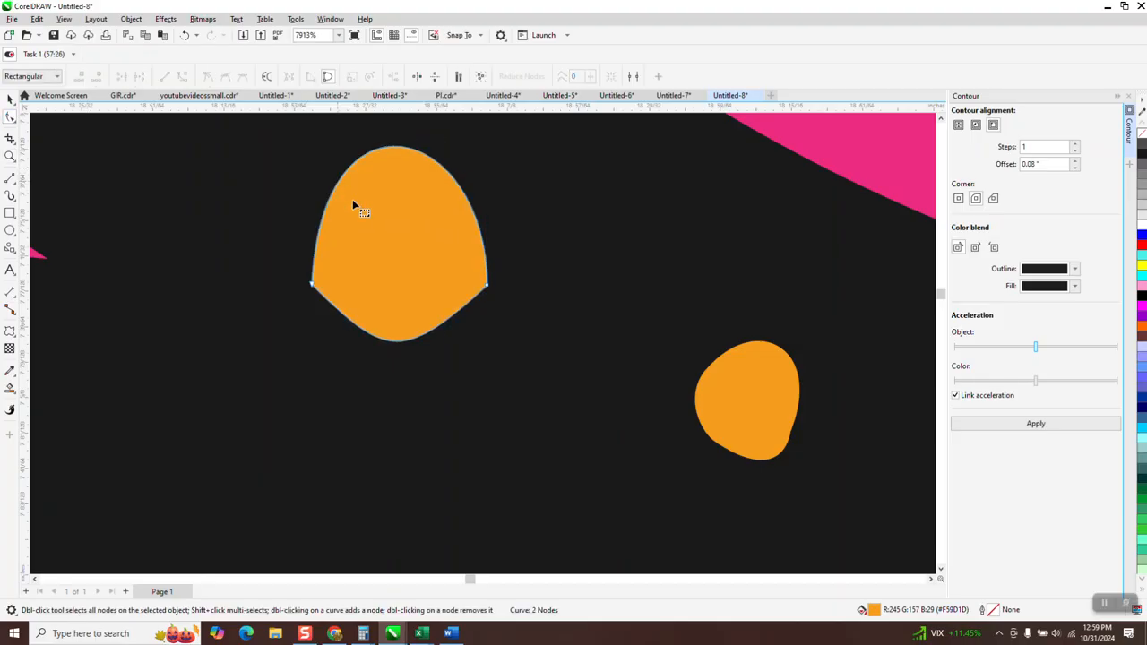
{"action": "left_click", "coordinate": [313, 284]}
{"action": "key", "text": "Delete"}
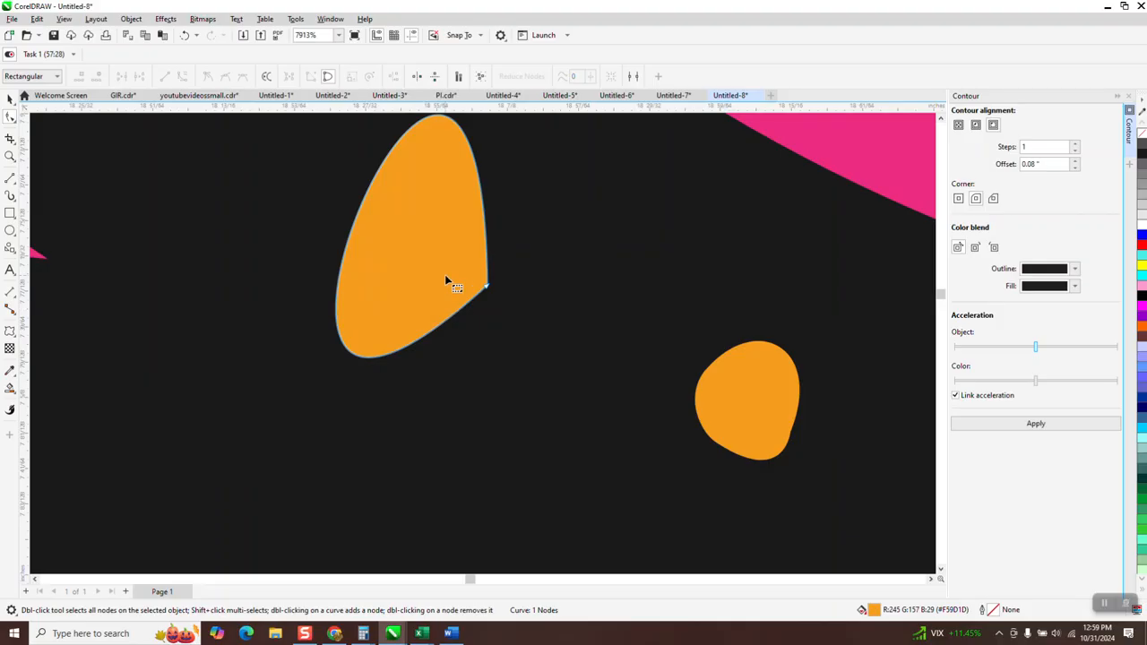
Undo both node deletions on the orange chest dot
{"action": "scroll", "coordinate": [439, 287], "scroll_direction": "down", "scroll_amount": 3}
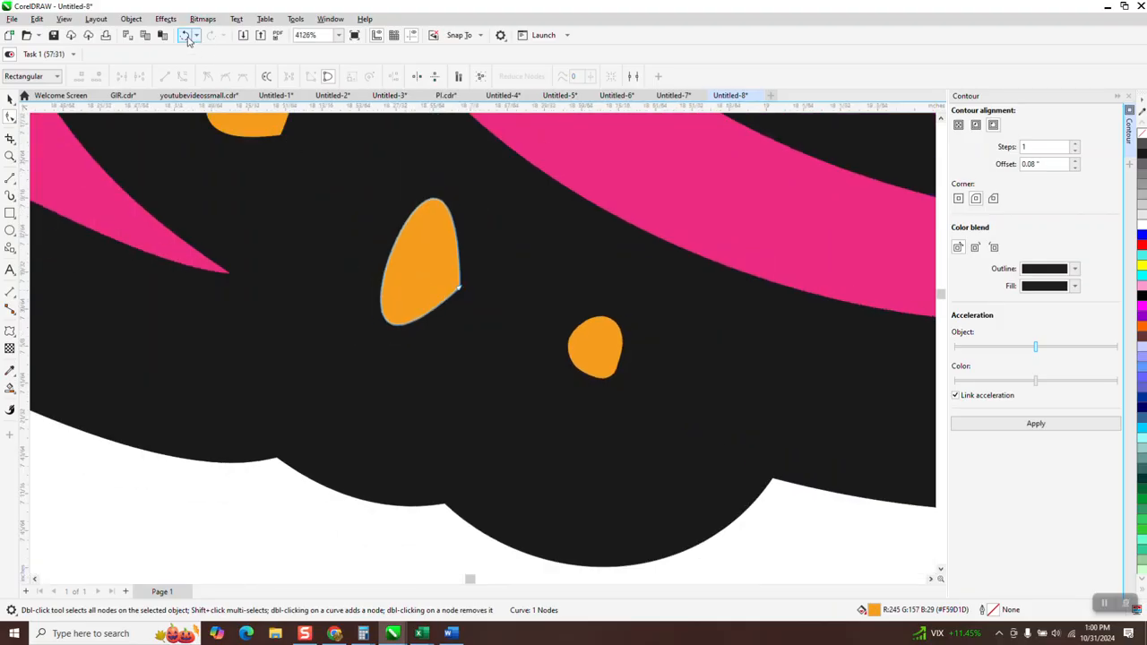
{"action": "left_click", "coordinate": [184, 36]}
{"action": "left_click", "coordinate": [184, 36]}
{"action": "scroll", "coordinate": [479, 435], "scroll_direction": "down", "scroll_amount": 5}
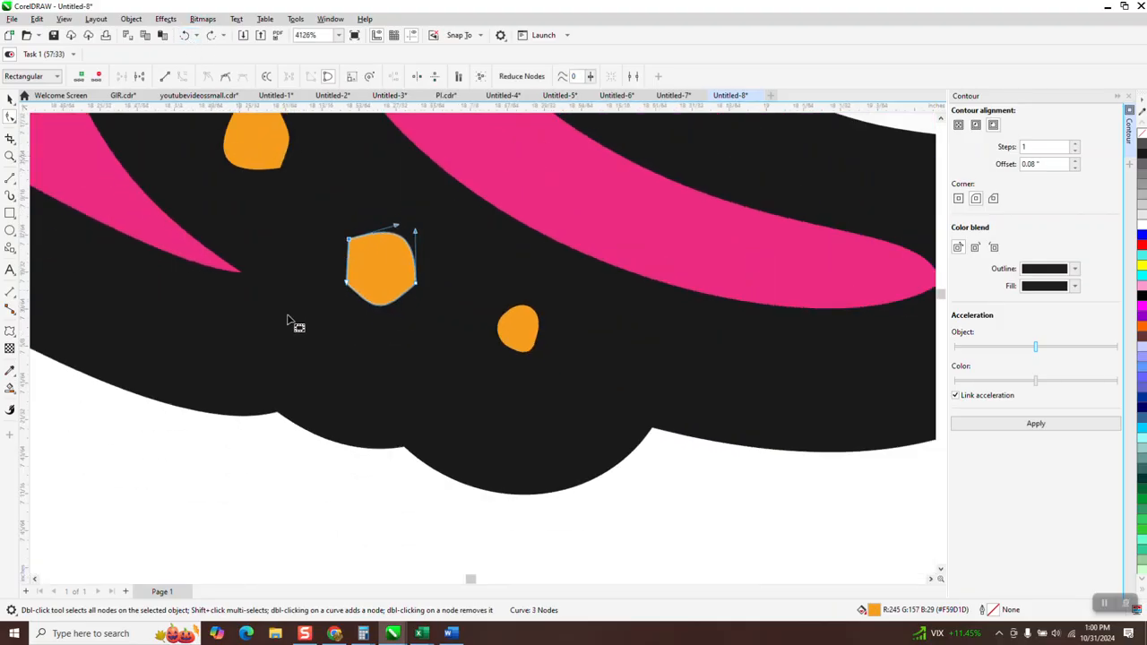
Group all objects of the coloured bird, including its black contour silhouette, into one group
{"action": "scroll", "coordinate": [522, 397], "scroll_direction": "down", "scroll_amount": 4}
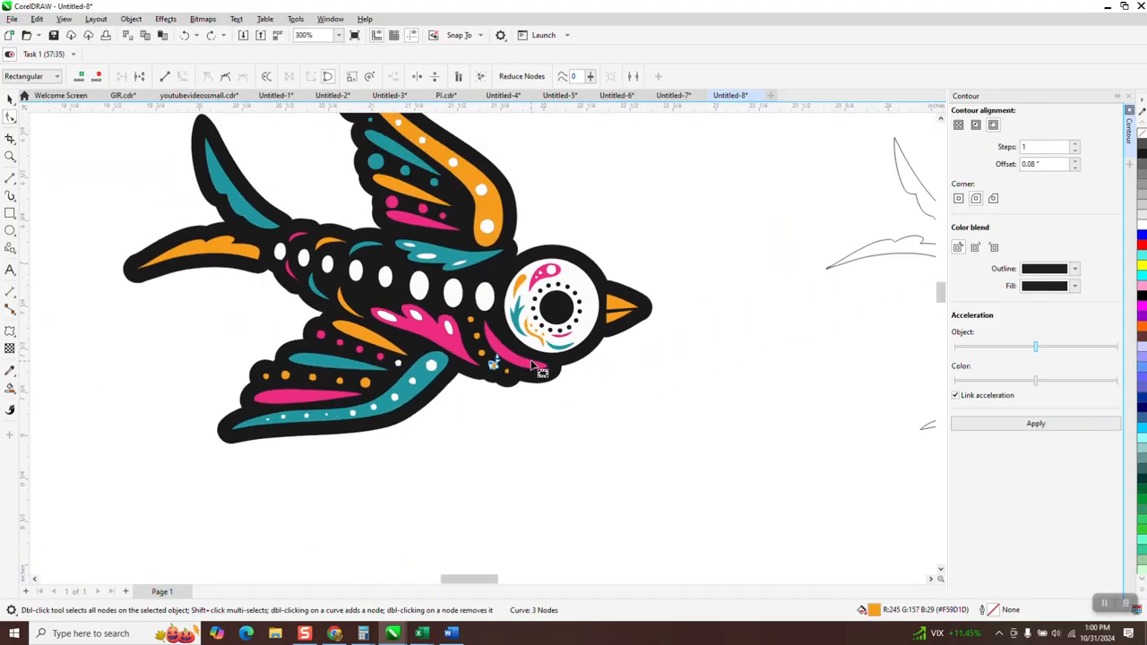
{"action": "left_click", "coordinate": [9, 98]}
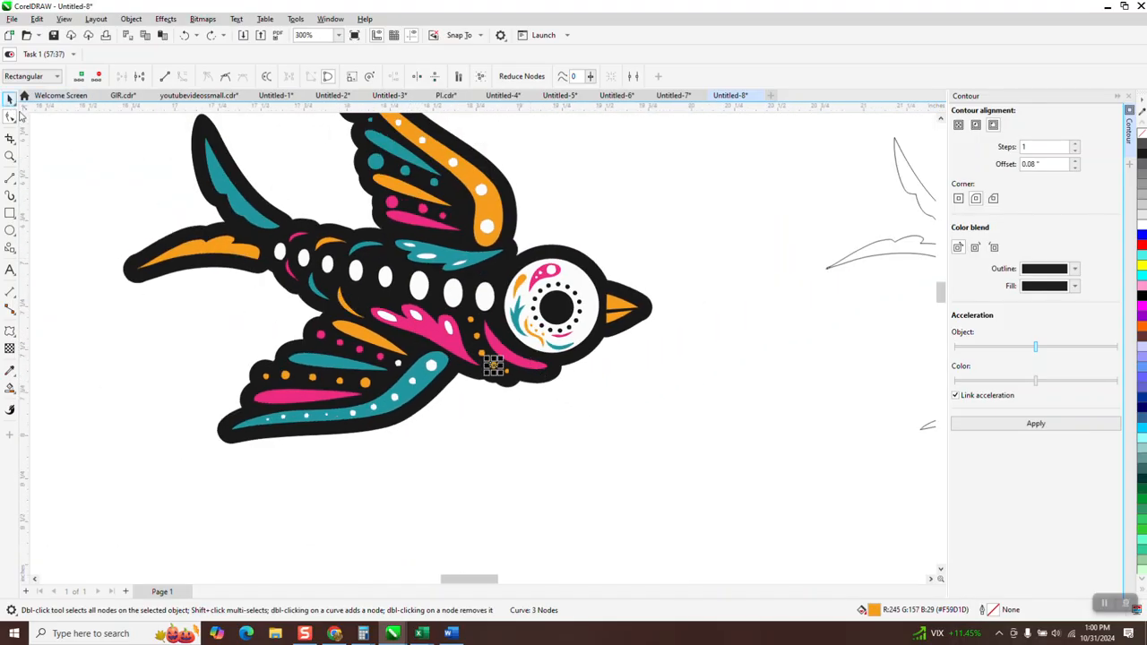
{"action": "scroll", "coordinate": [495, 363], "scroll_direction": "down", "scroll_amount": 2}
{"action": "left_click_drag", "start_coordinate": [280, 197], "coordinate": [622, 429]}
{"action": "key", "text": "ctrl+g"}
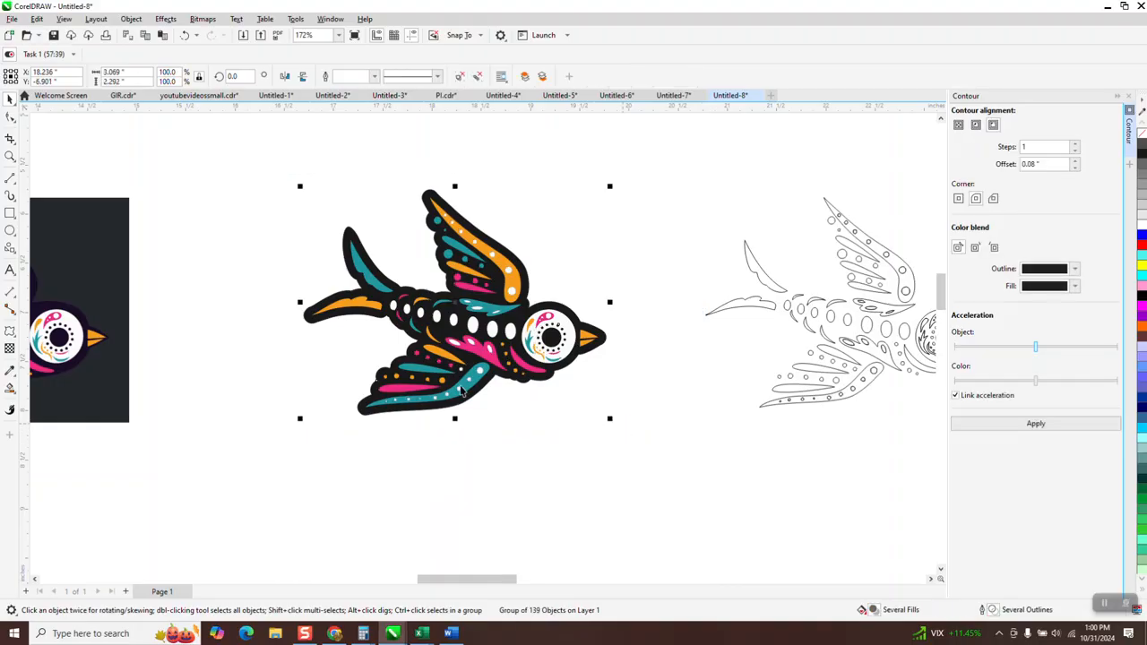
Draw a rectangle about 3.48 by 2.55 inches around the coloured bird, stretching its upper edge to leave room above the wing
{"action": "left_click", "coordinate": [10, 213]}
{"action": "left_click_drag", "start_coordinate": [280, 191], "coordinate": [624, 420]}
{"action": "left_click_drag", "start_coordinate": [452, 186], "coordinate": [451, 167]}
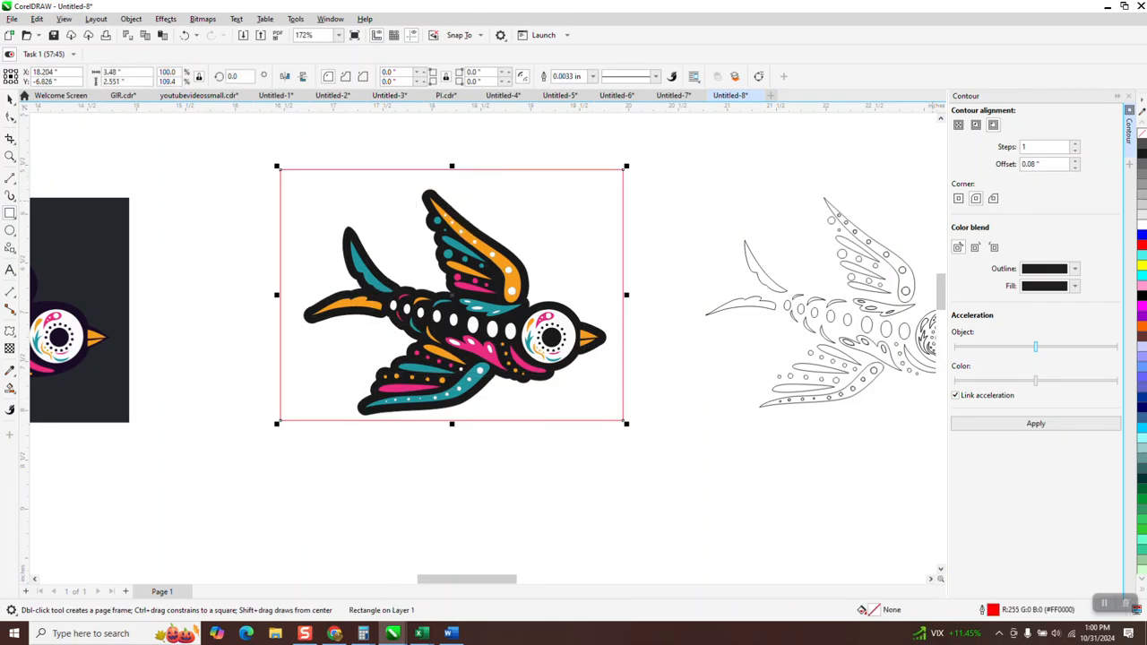
Fill the rectangle with grey (#808080) and send it behind the coloured bird
{"action": "left_click", "coordinate": [1141, 179]}
{"action": "left_click", "coordinate": [131, 18]}
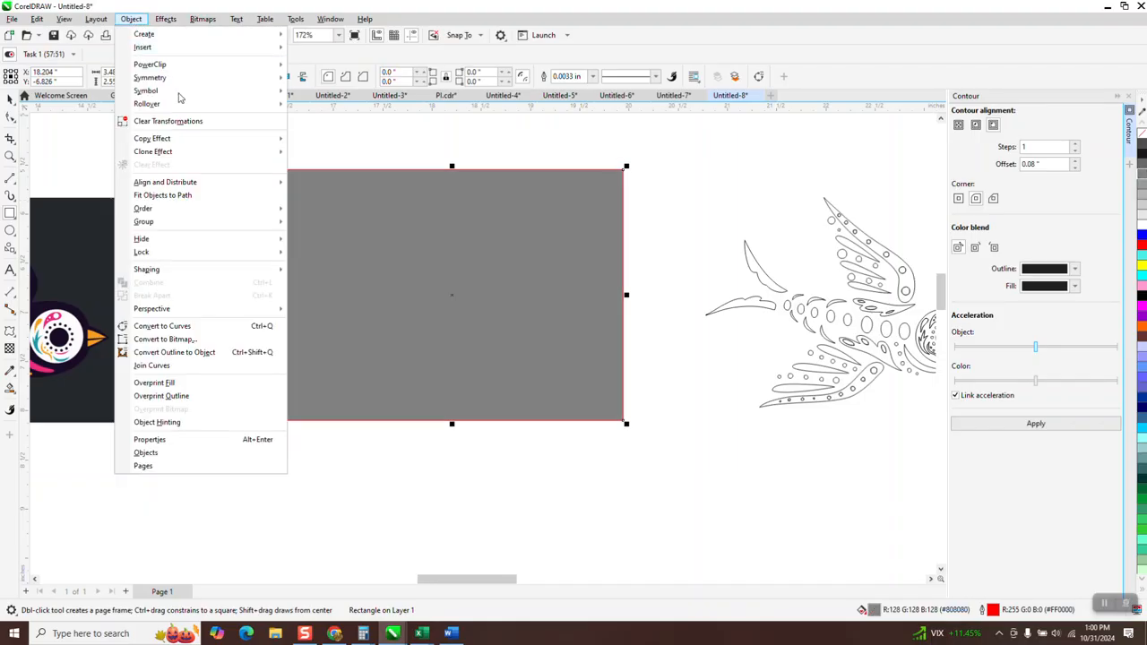
{"action": "mouse_move", "coordinate": [247, 215]}
{"action": "left_click", "coordinate": [305, 222]}
{"action": "left_click", "coordinate": [9, 101]}
{"action": "left_click_drag", "start_coordinate": [349, 206], "coordinate": [362, 219]}
Examine the coloured bird's head and white body ovals up close against the grey background
{"action": "left_click", "coordinate": [8, 156]}
{"action": "left_click_drag", "start_coordinate": [419, 267], "coordinate": [616, 370]}
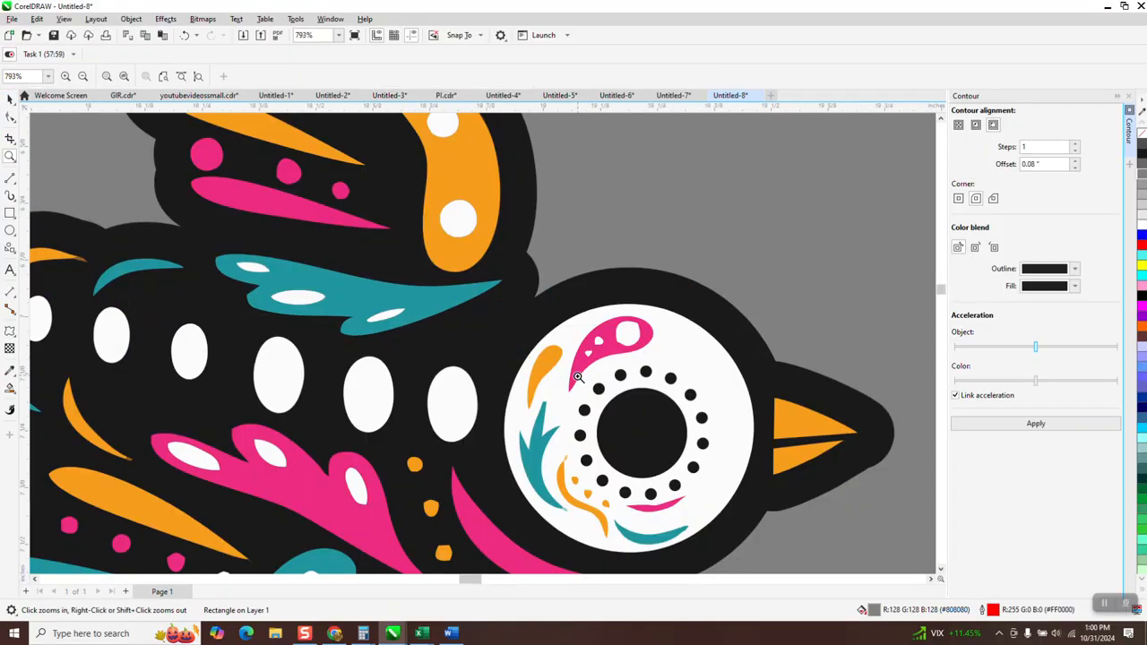
{"action": "left_click_drag", "start_coordinate": [406, 372], "coordinate": [530, 449]}
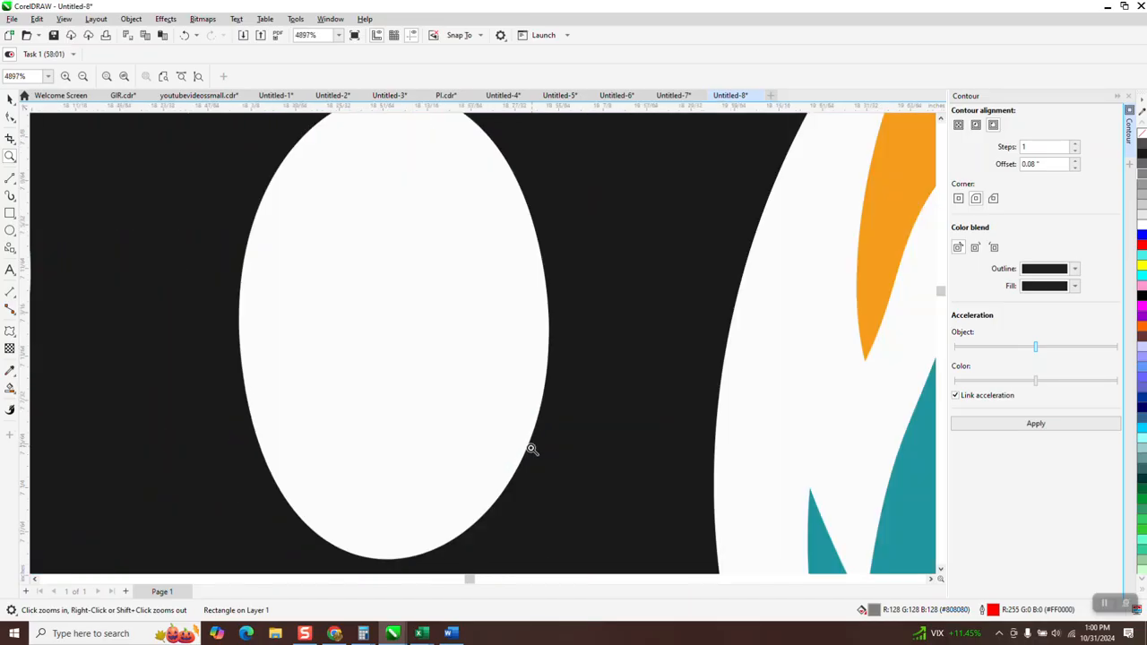
{"action": "scroll", "coordinate": [495, 391], "scroll_direction": "down", "scroll_amount": 4}
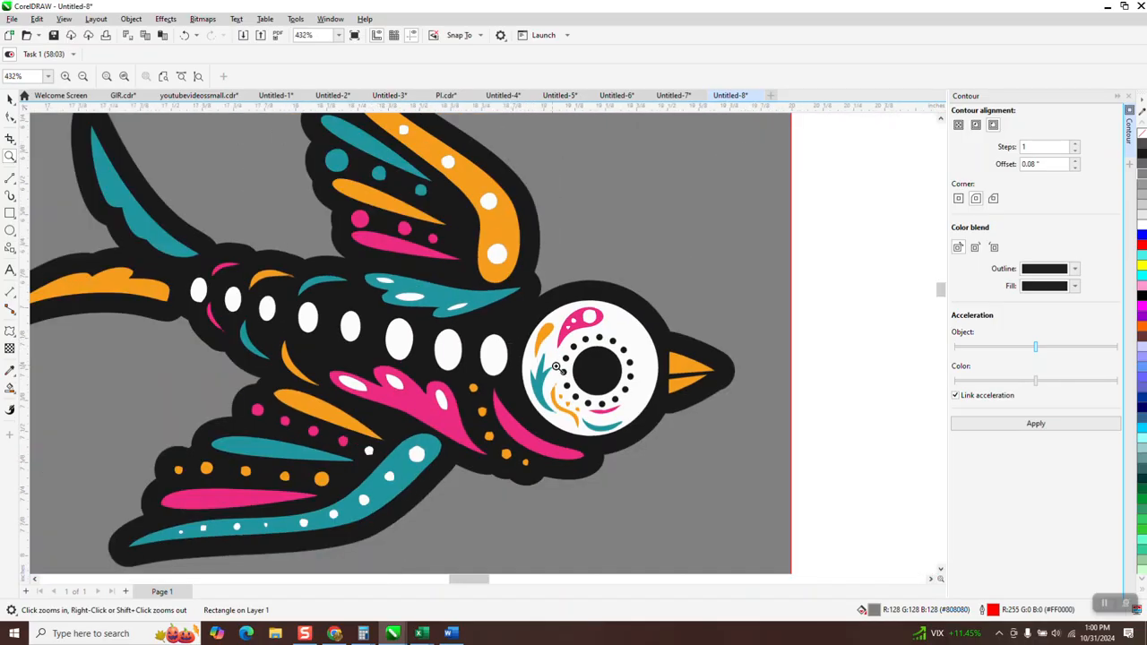